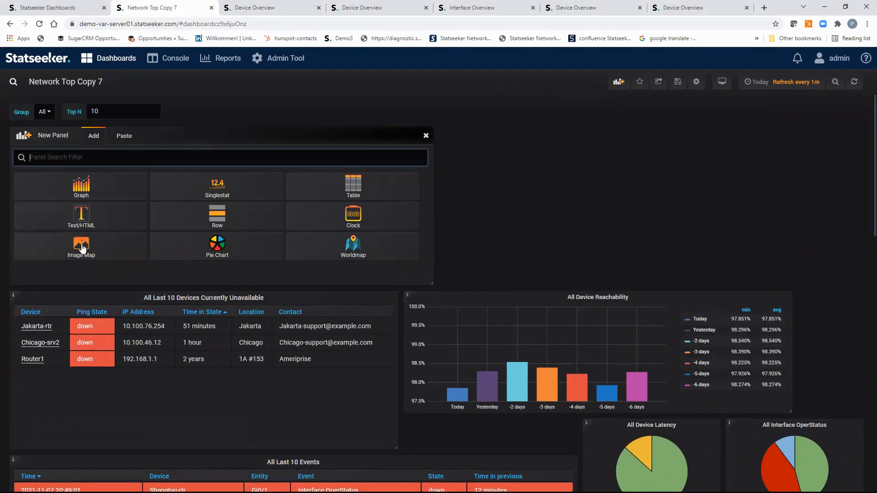
Add an Image Map panel to the dashboard and open it for editing
{"action": "left_click", "coordinate": [87, 249]}
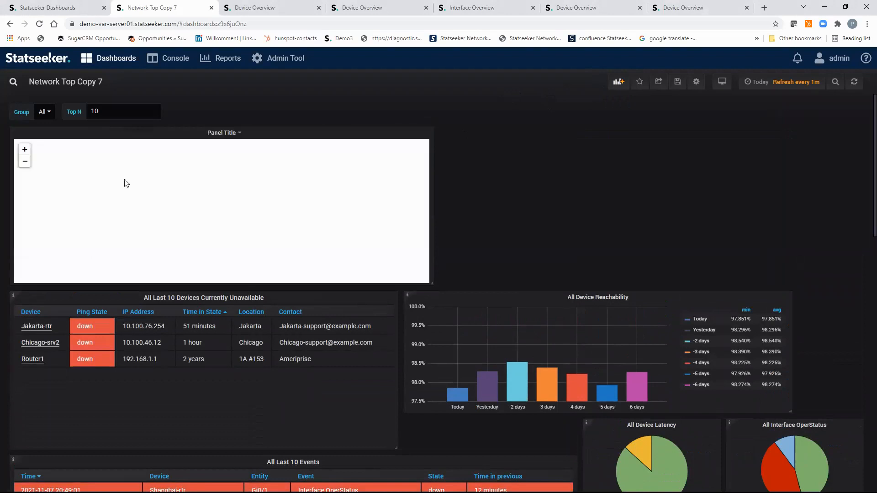
{"action": "left_click", "coordinate": [239, 133]}
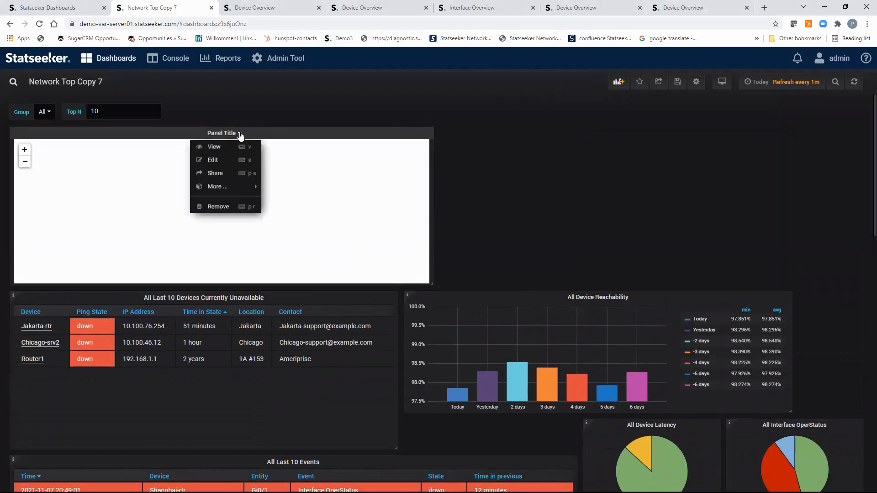
{"action": "left_click", "coordinate": [213, 160]}
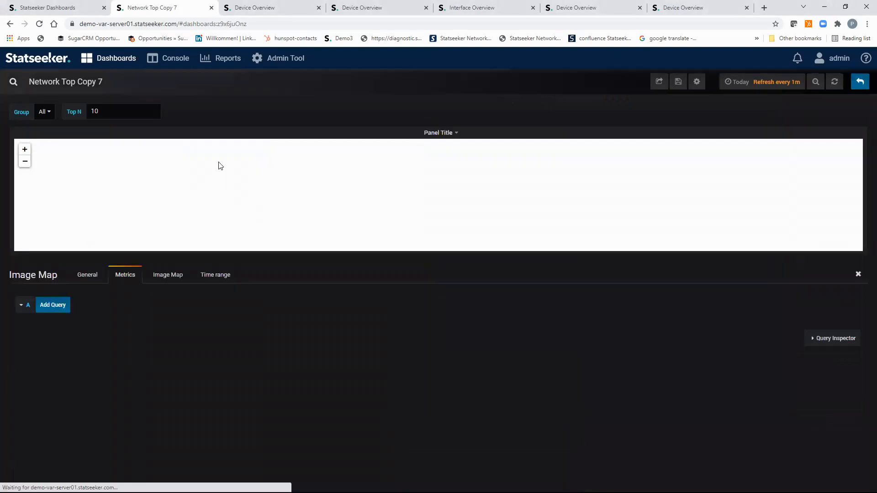
Set the image map panel's title to "Athens office"
{"action": "left_click", "coordinate": [90, 279]}
{"action": "left_click", "coordinate": [97, 316]}
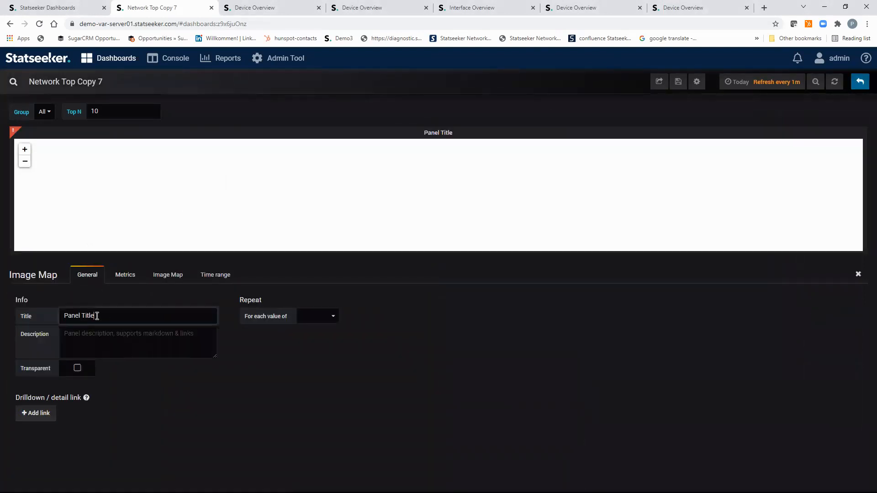
{"action": "key", "text": "BackSpace"}
{"action": "key", "text": "BackSpace"}
{"action": "key", "text": "BackSpace"}
{"action": "key", "text": "BackSpace"}
{"action": "key", "text": "BackSpace"}
{"action": "key", "text": "BackSpace"}
{"action": "key", "text": "BackSpace"}
{"action": "key", "text": "BackSpace"}
{"action": "key", "text": "BackSpace"}
{"action": "key", "text": "BackSpace"}
{"action": "key", "text": "BackSpace"}
{"action": "type", "text": "Athens office"}
{"action": "left_click", "coordinate": [190, 405]}
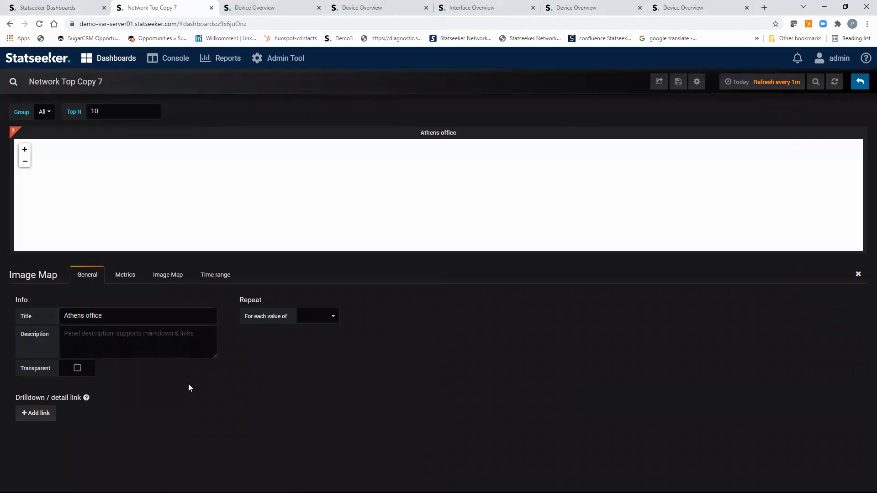
Set query A's object to Device and restrict it to the group 1: Athens
{"action": "left_click", "coordinate": [125, 276]}
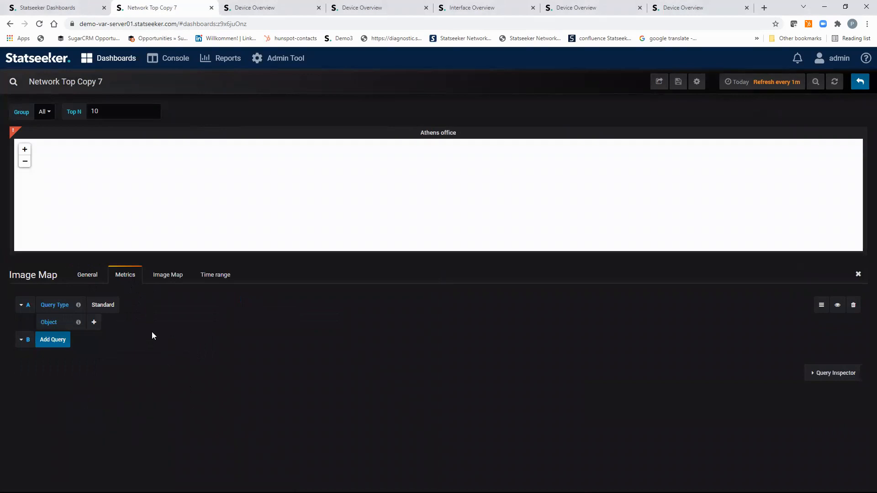
{"action": "left_click", "coordinate": [93, 322]}
{"action": "mouse_move", "coordinate": [117, 360]}
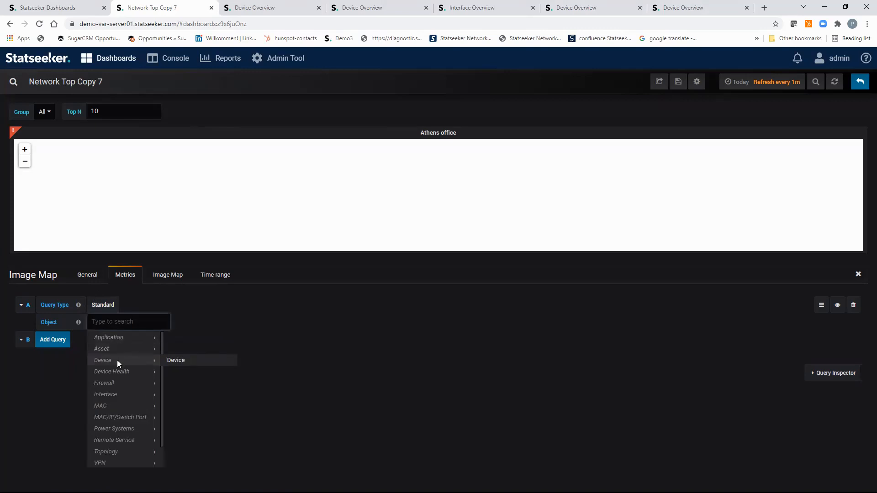
{"action": "left_click", "coordinate": [177, 361]}
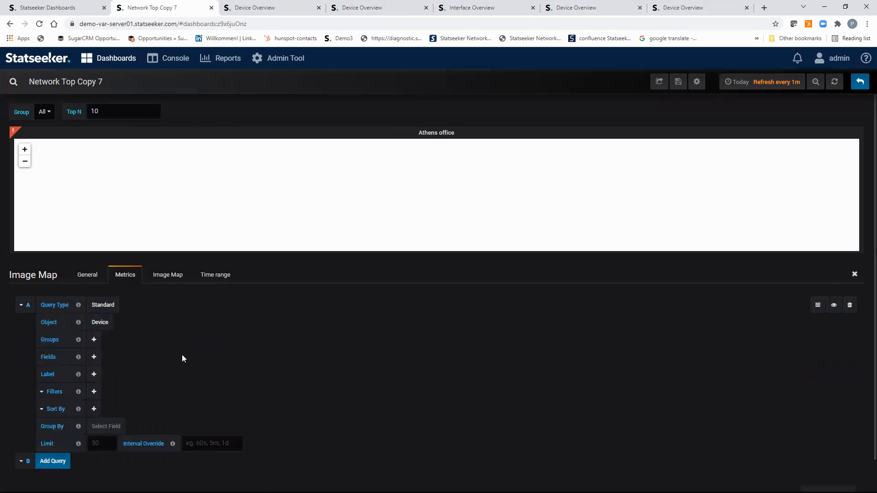
{"action": "left_click", "coordinate": [93, 339]}
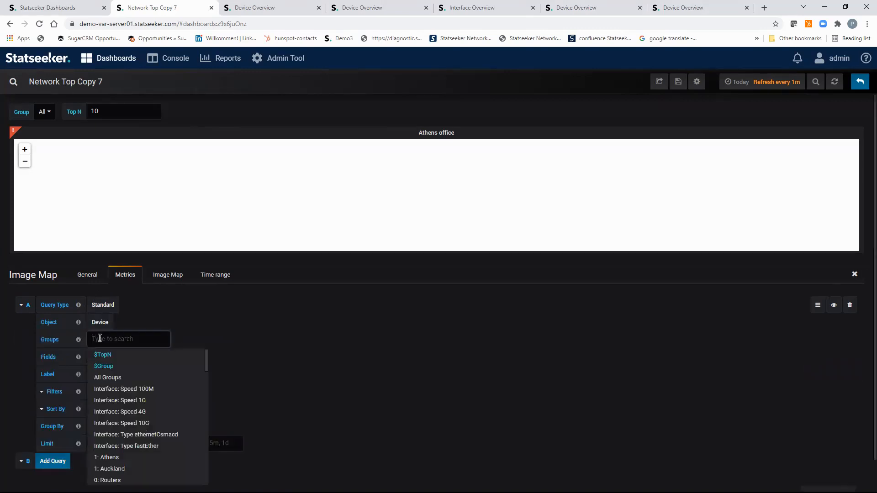
{"action": "left_click", "coordinate": [120, 457]}
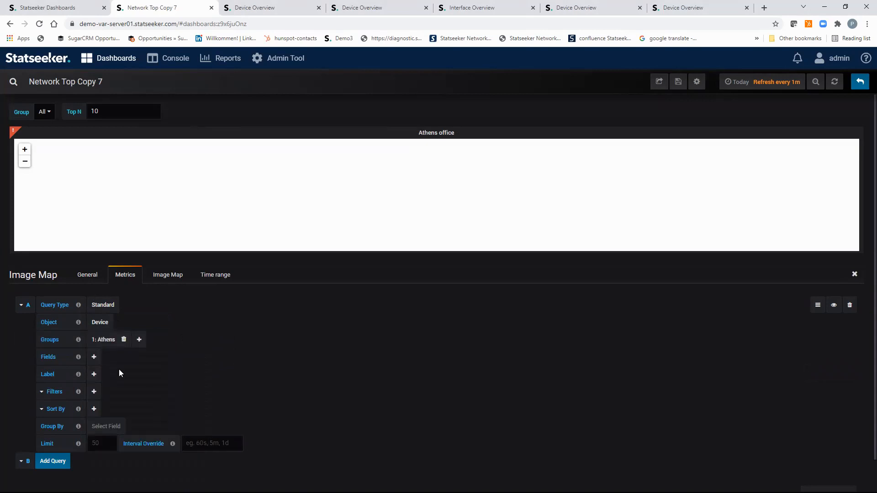
Add the Poll State field and the Ping State event field to query A
{"action": "left_click", "coordinate": [94, 357]}
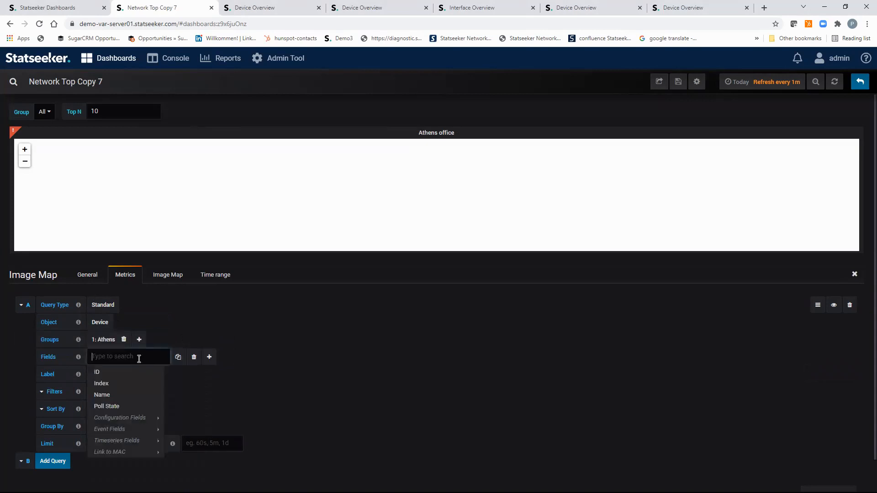
{"action": "left_click", "coordinate": [112, 406]}
{"action": "left_click", "coordinate": [256, 357]}
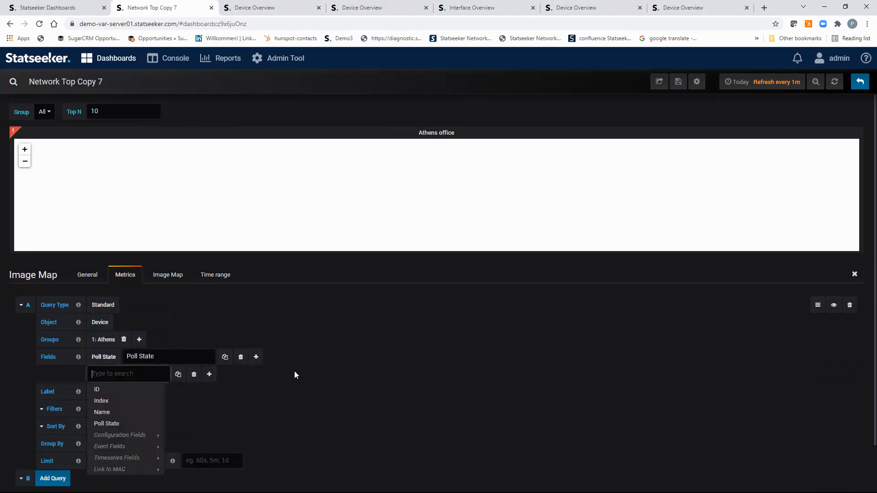
{"action": "mouse_move", "coordinate": [115, 446]}
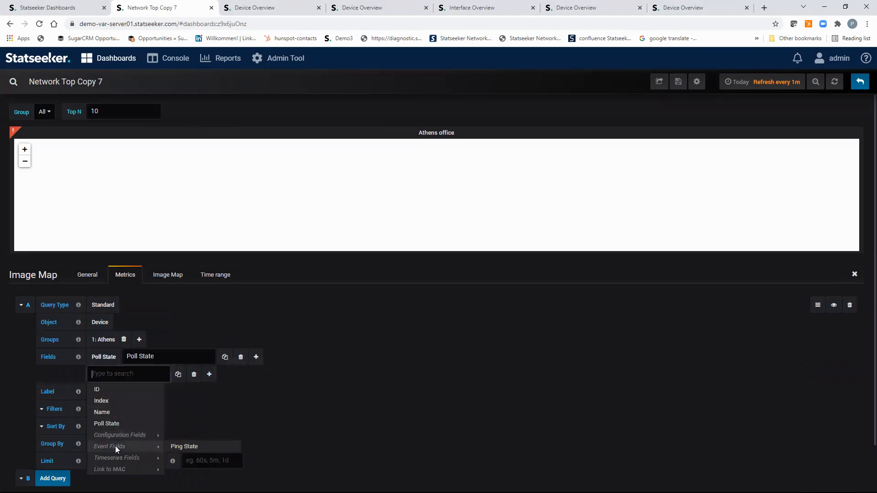
{"action": "left_click", "coordinate": [187, 446]}
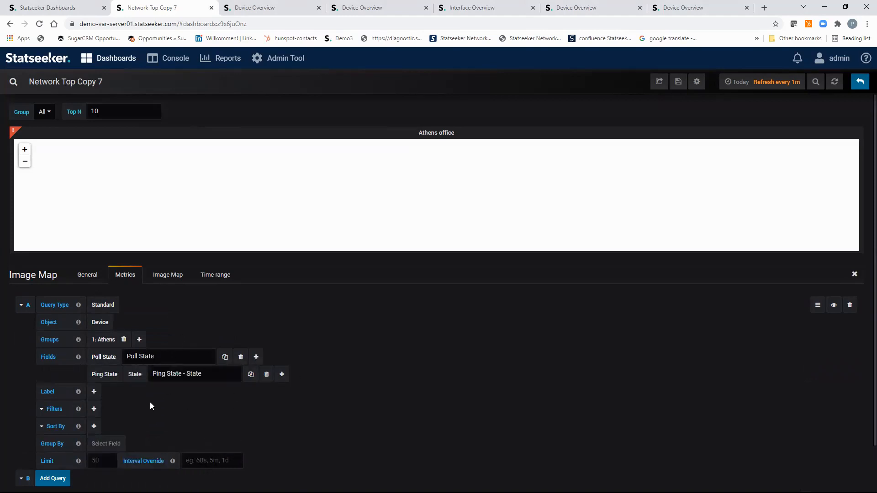
Label query A by Name and add a filter for Poll State equals "on"
{"action": "left_click", "coordinate": [94, 392]}
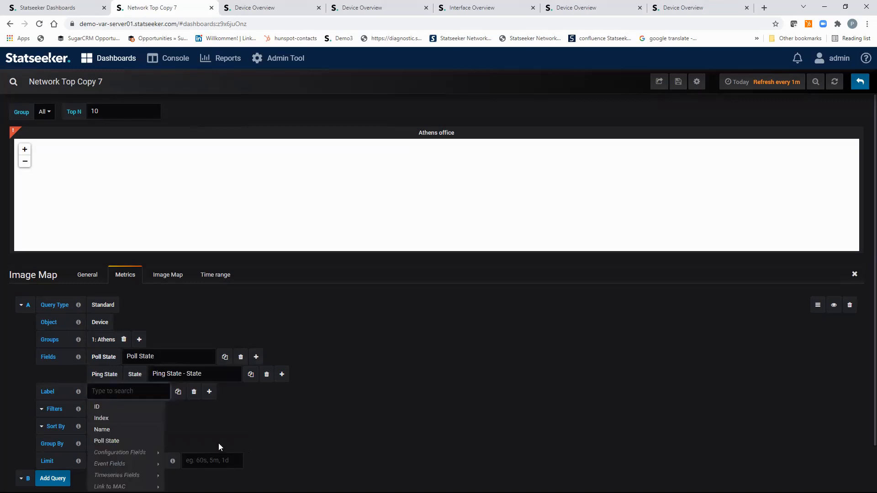
{"action": "left_click", "coordinate": [110, 430]}
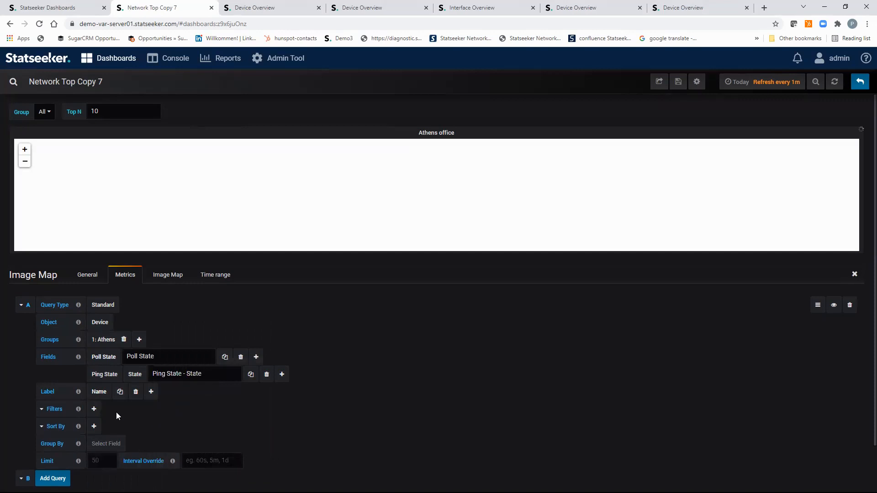
{"action": "left_click", "coordinate": [94, 410]}
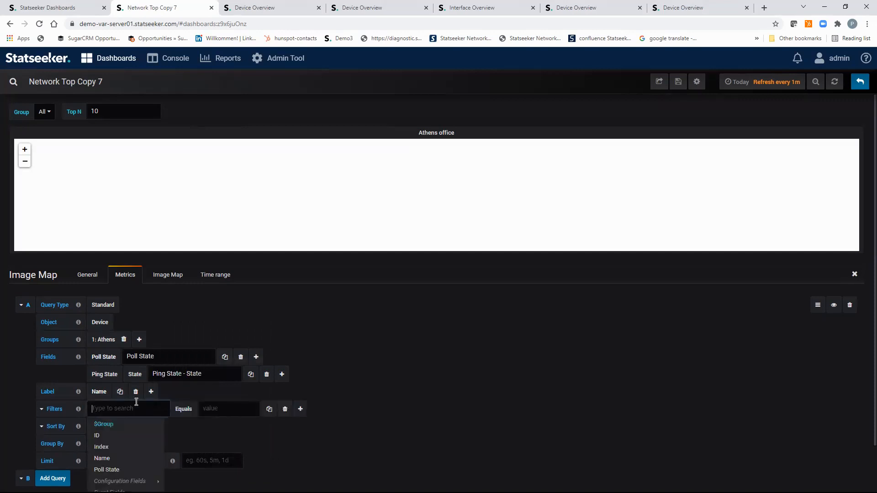
{"action": "left_click", "coordinate": [111, 469]}
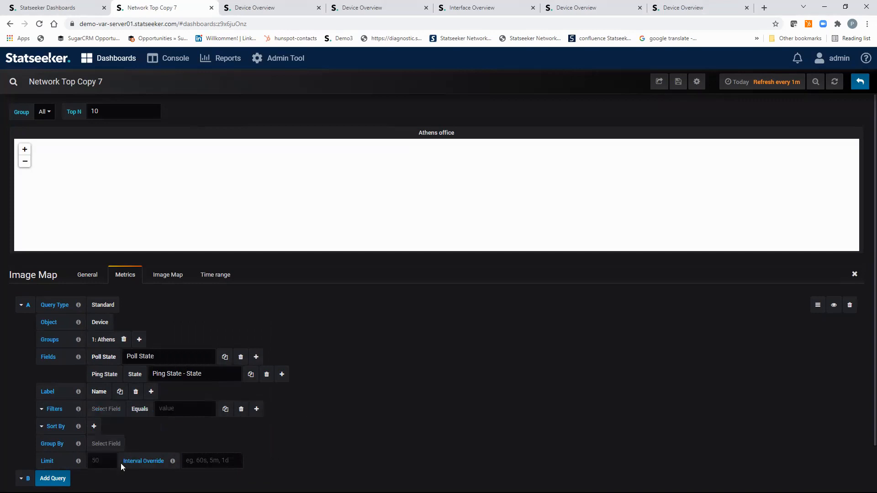
{"action": "left_click", "coordinate": [159, 407]}
{"action": "type", "text": "o"}
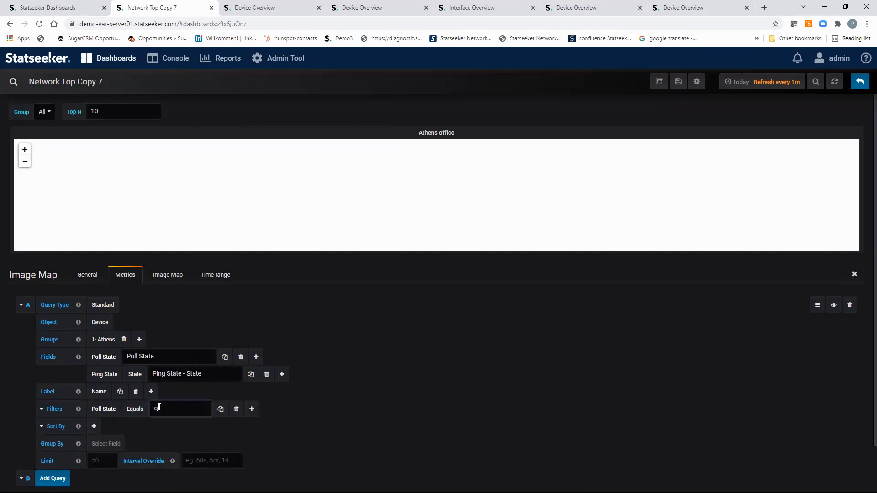
{"action": "type", "text": "n"}
Collapse query A and add query B with the object Interface and the group 1: Athens
{"action": "left_click", "coordinate": [21, 306]}
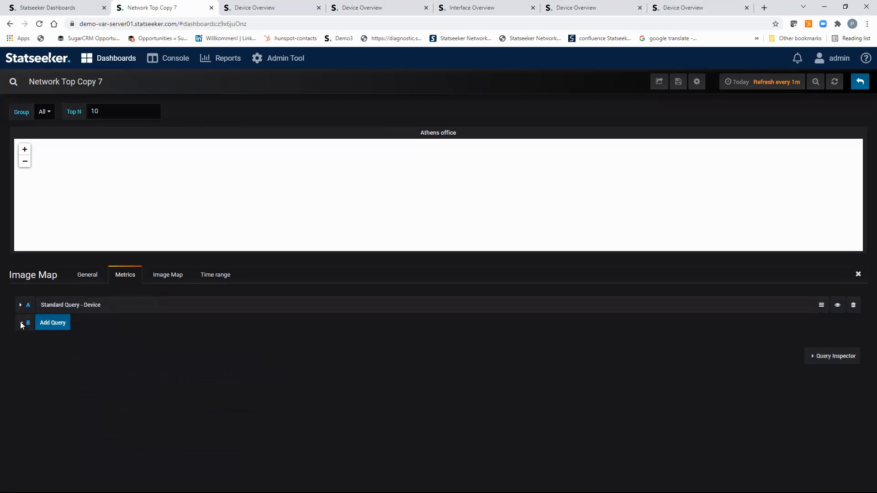
{"action": "left_click", "coordinate": [62, 325]}
{"action": "left_click", "coordinate": [93, 339]}
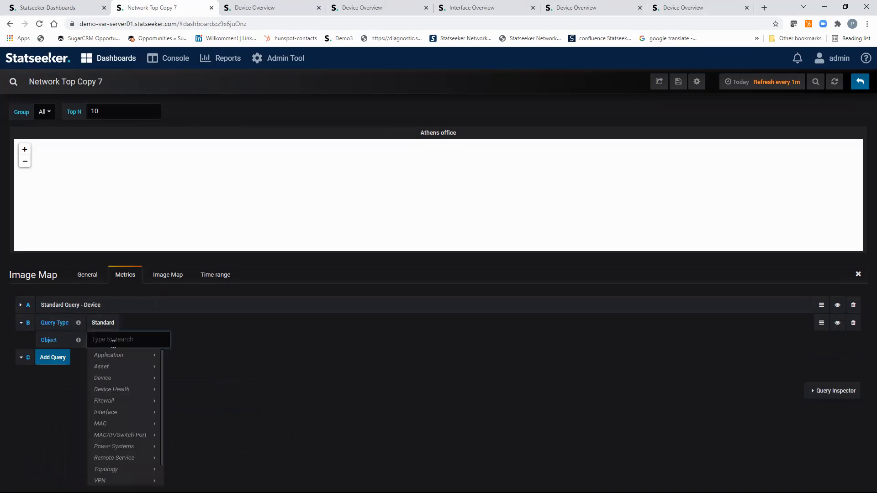
{"action": "mouse_move", "coordinate": [117, 402]}
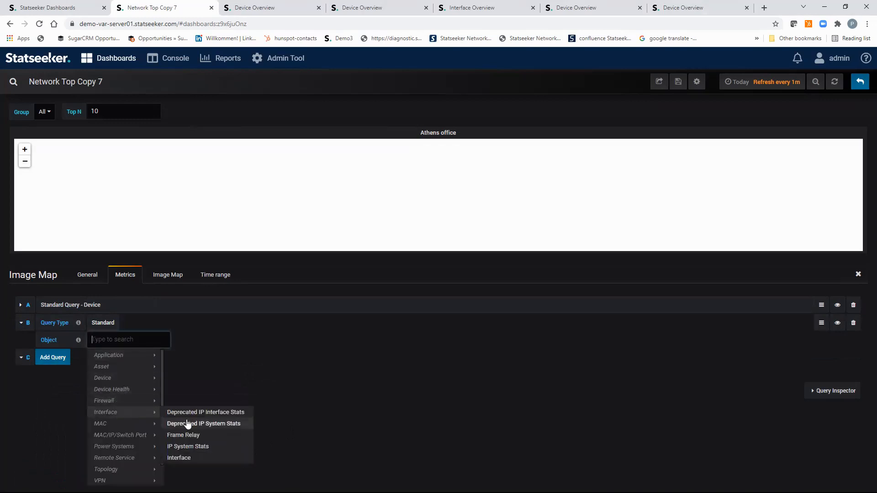
{"action": "left_click", "coordinate": [185, 459]}
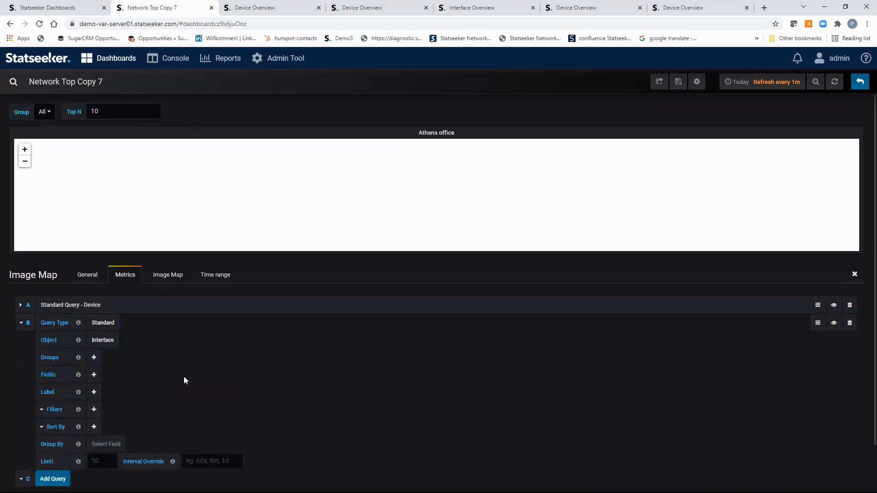
{"action": "left_click", "coordinate": [95, 359]}
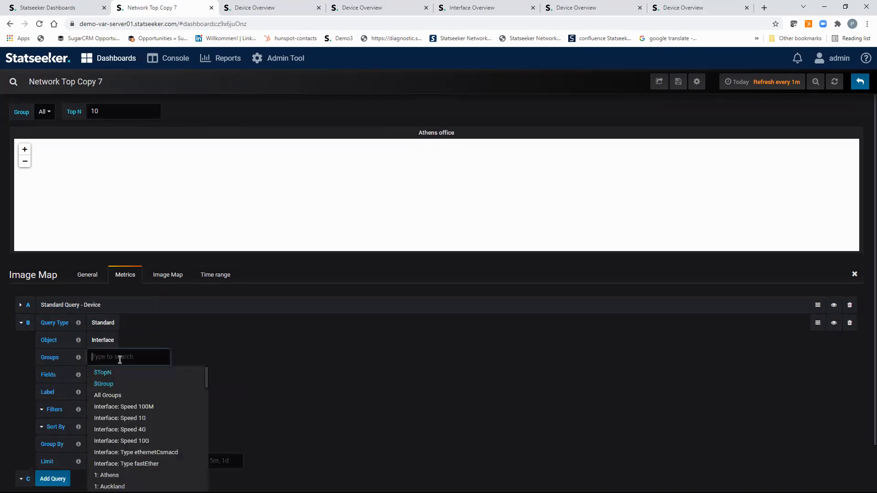
{"action": "left_click", "coordinate": [109, 475]}
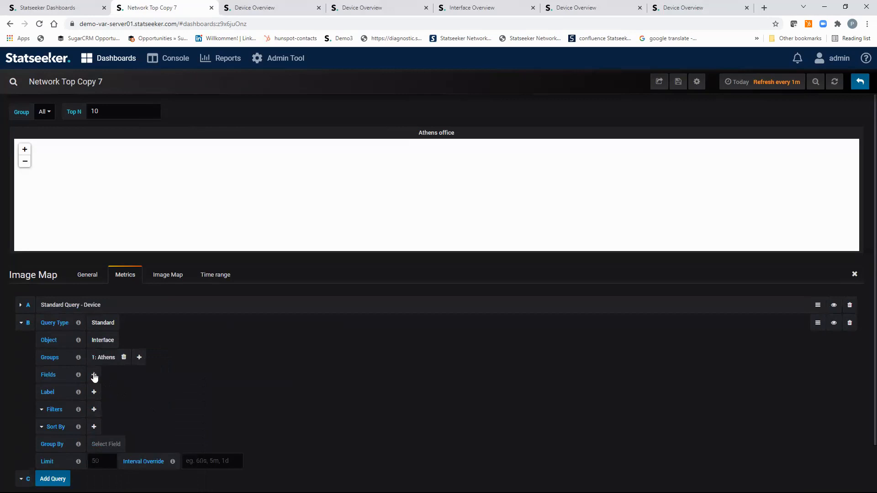
Add the timeseries fields Rx Util and Tx Util to query B
{"action": "left_click", "coordinate": [94, 375]}
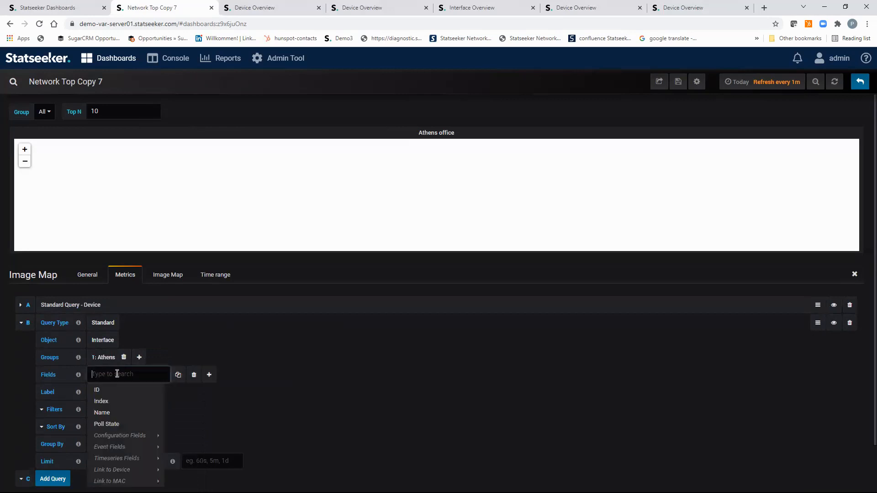
{"action": "mouse_move", "coordinate": [111, 458]}
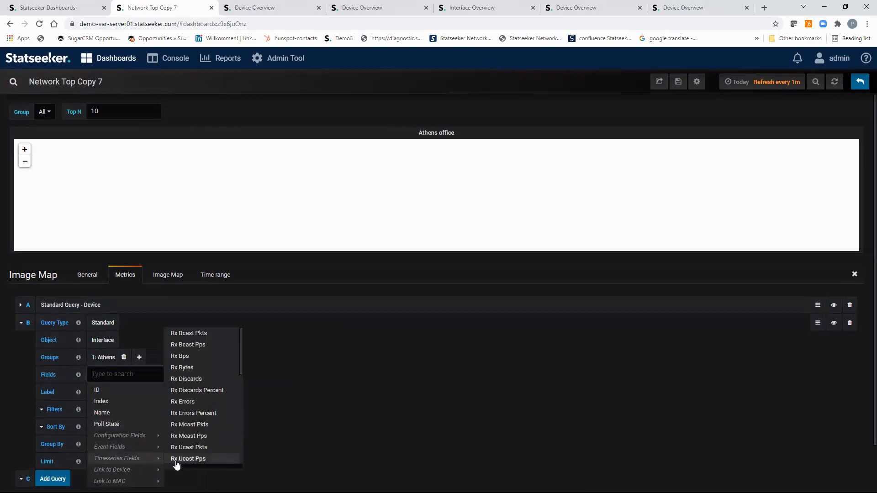
{"action": "left_click_drag", "start_coordinate": [240, 361], "coordinate": [231, 394]}
{"action": "left_click", "coordinate": [198, 390]}
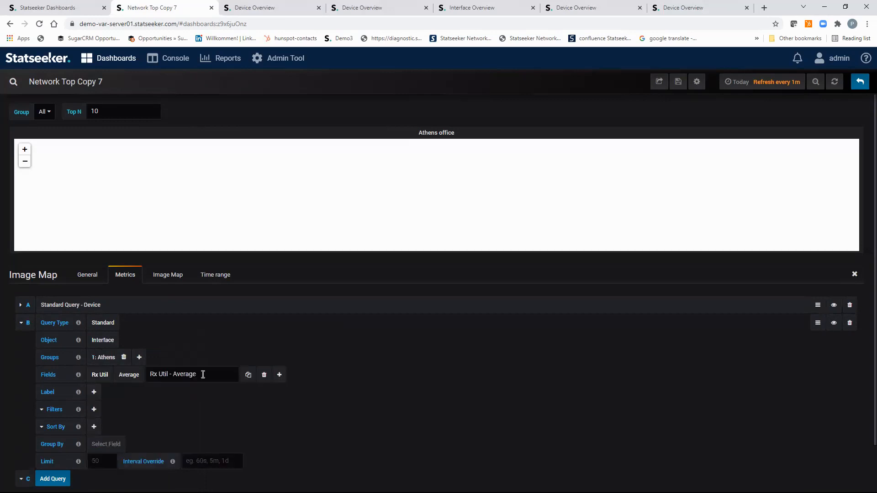
{"action": "left_click", "coordinate": [279, 374]}
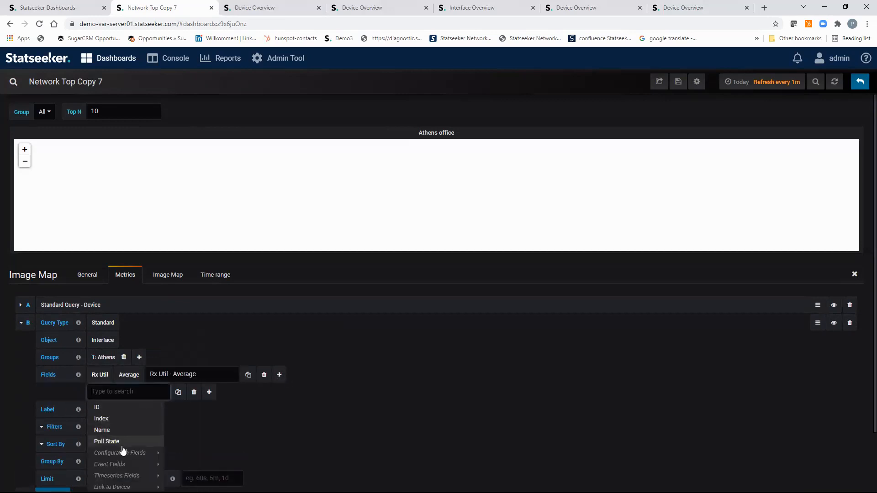
{"action": "mouse_move", "coordinate": [146, 476]}
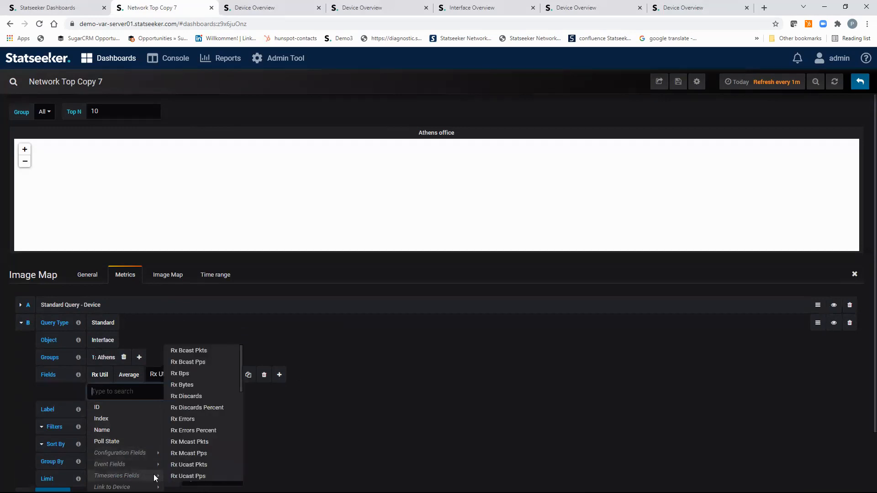
{"action": "left_click_drag", "start_coordinate": [240, 384], "coordinate": [240, 479]}
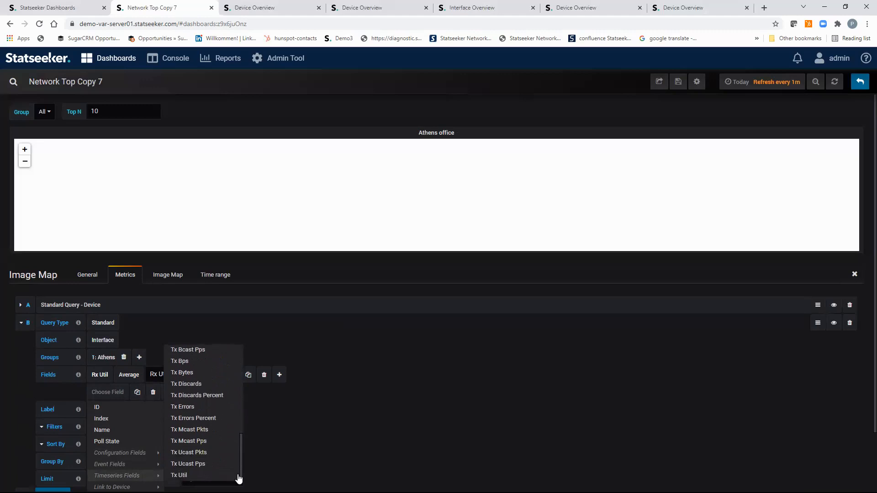
{"action": "left_click", "coordinate": [207, 474]}
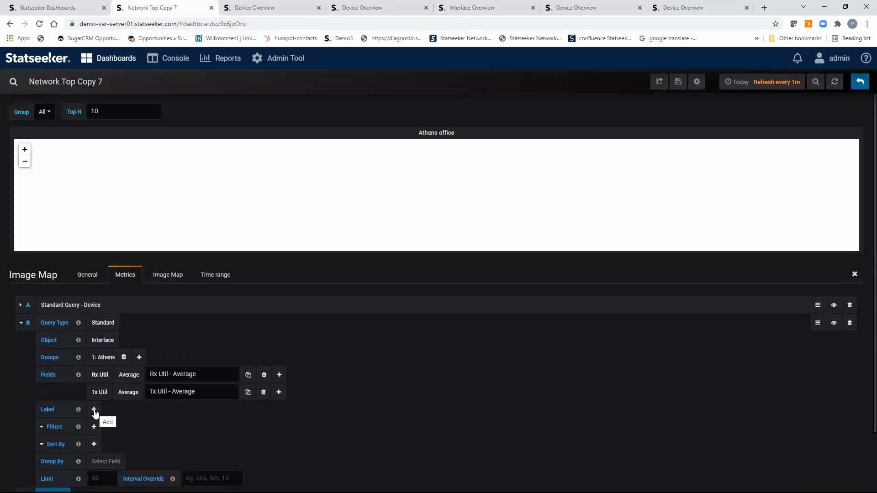
Label query B by Link to Device -> Name followed by Name, and collapse the query
{"action": "scroll", "coordinate": [862, 356], "scroll_direction": "down", "scroll_amount": 2}
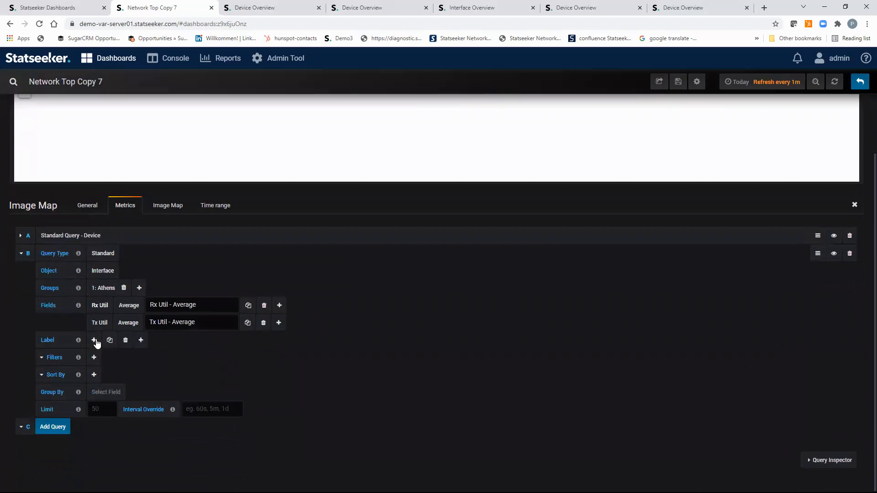
{"action": "left_click", "coordinate": [95, 342]}
{"action": "mouse_move", "coordinate": [113, 401]}
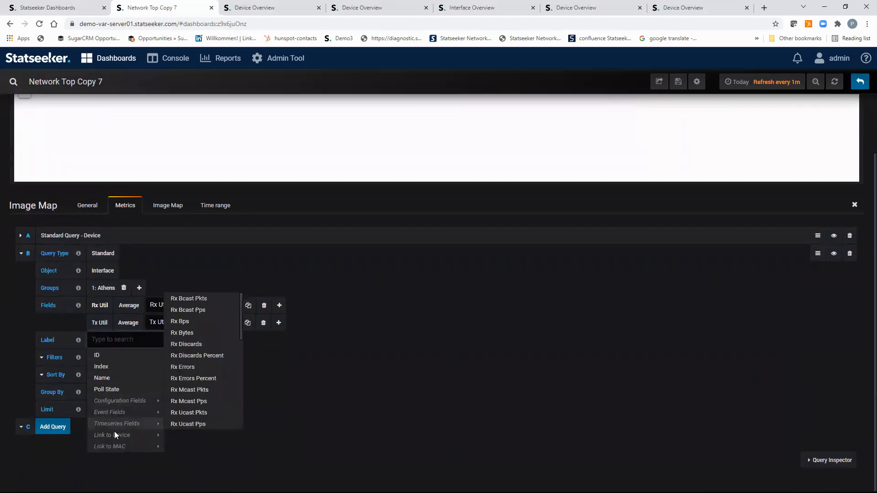
{"action": "mouse_move", "coordinate": [133, 434]}
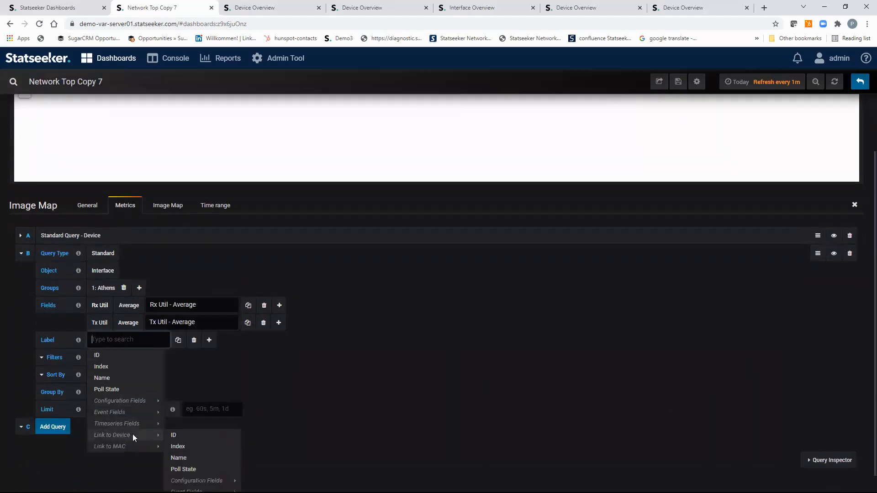
{"action": "left_click", "coordinate": [178, 458]}
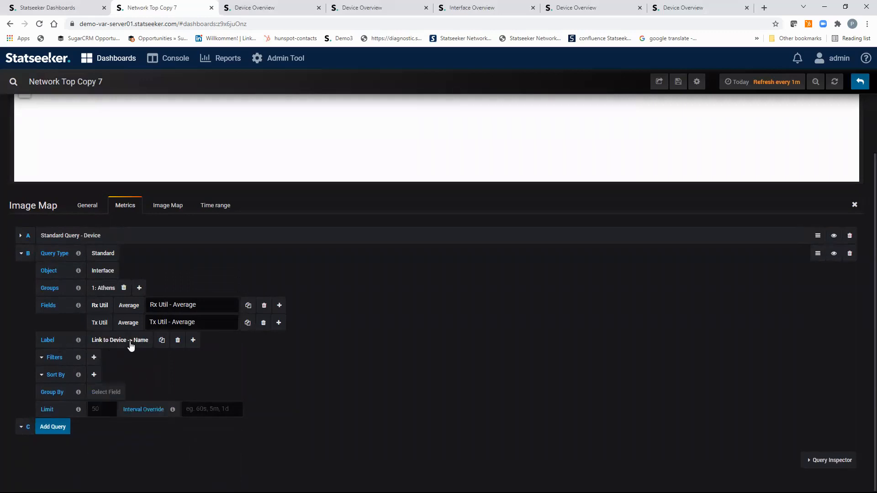
{"action": "left_click", "coordinate": [192, 340]}
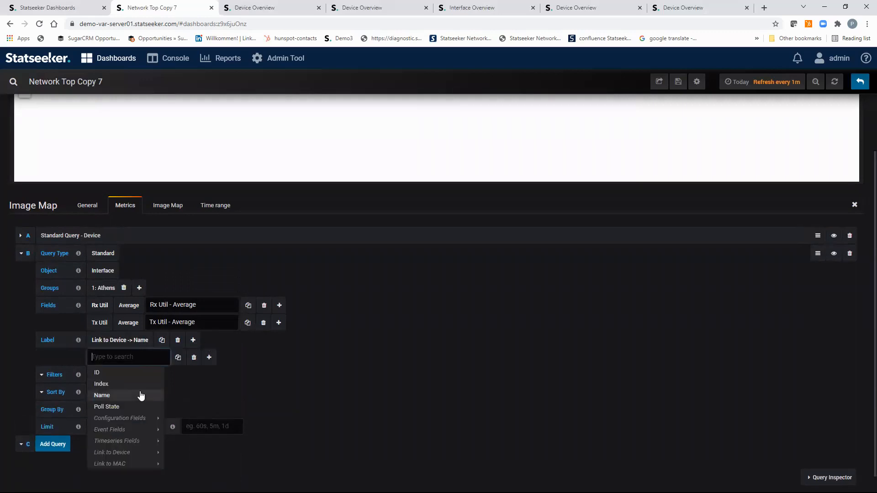
{"action": "left_click", "coordinate": [115, 397]}
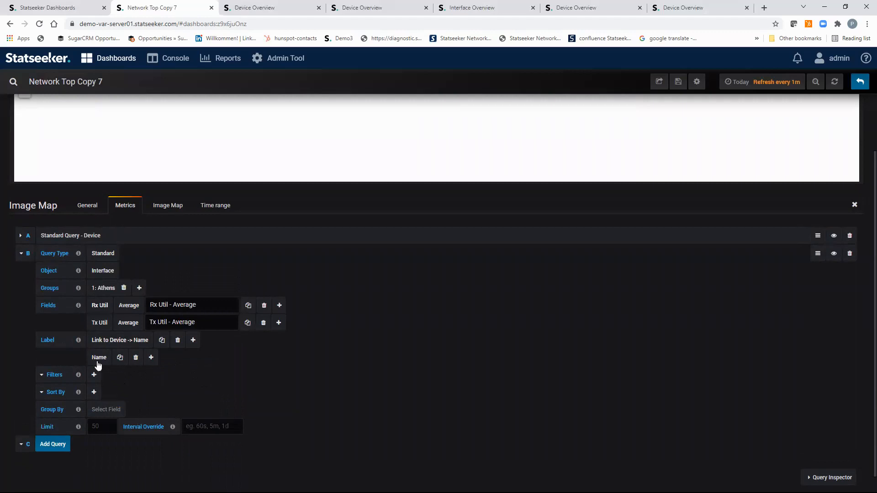
{"action": "left_click", "coordinate": [21, 254]}
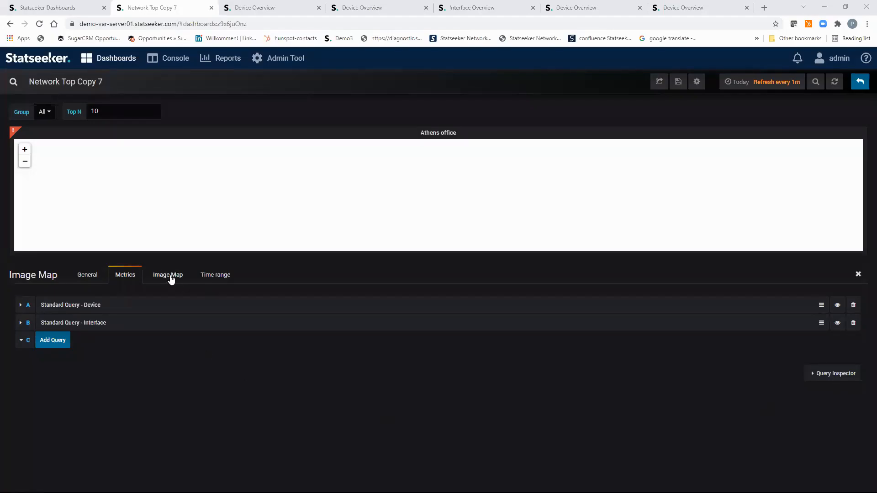
Set the image map's background to the uploaded image "networkBackground6 point.png"
{"action": "left_click", "coordinate": [172, 280]}
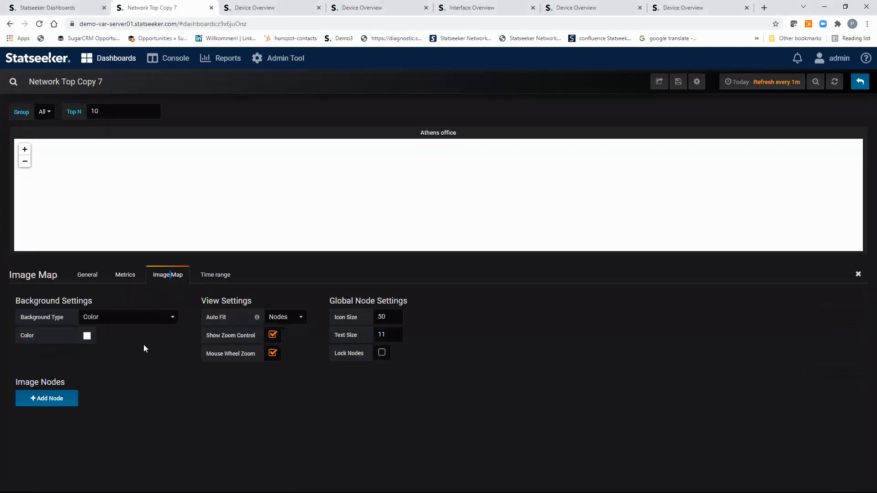
{"action": "left_click", "coordinate": [174, 319]}
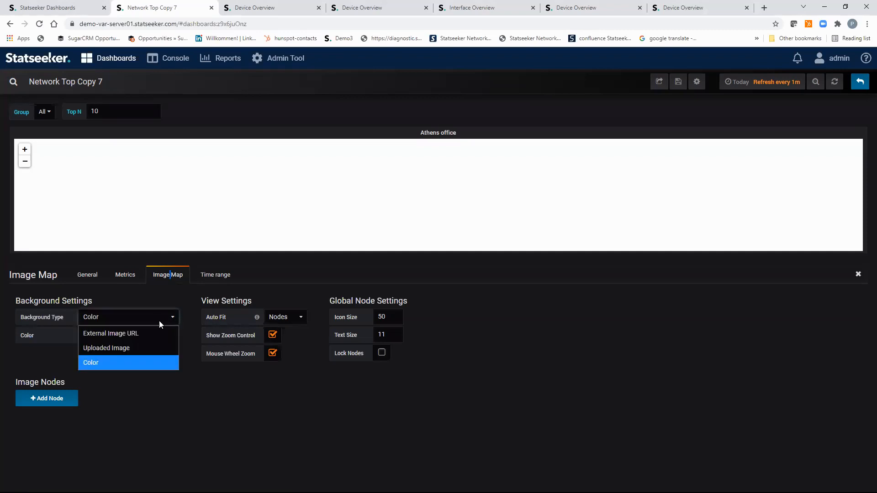
{"action": "left_click", "coordinate": [130, 348]}
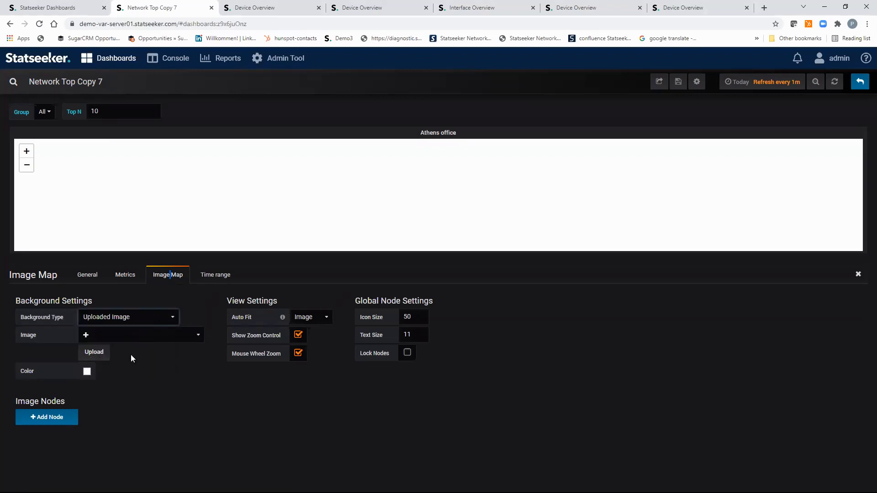
{"action": "left_click", "coordinate": [198, 336]}
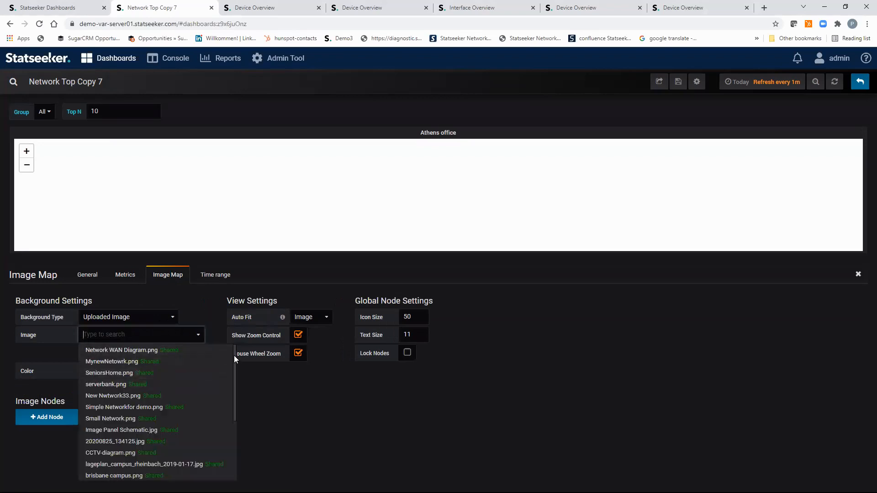
{"action": "left_click_drag", "start_coordinate": [234, 355], "coordinate": [226, 460]}
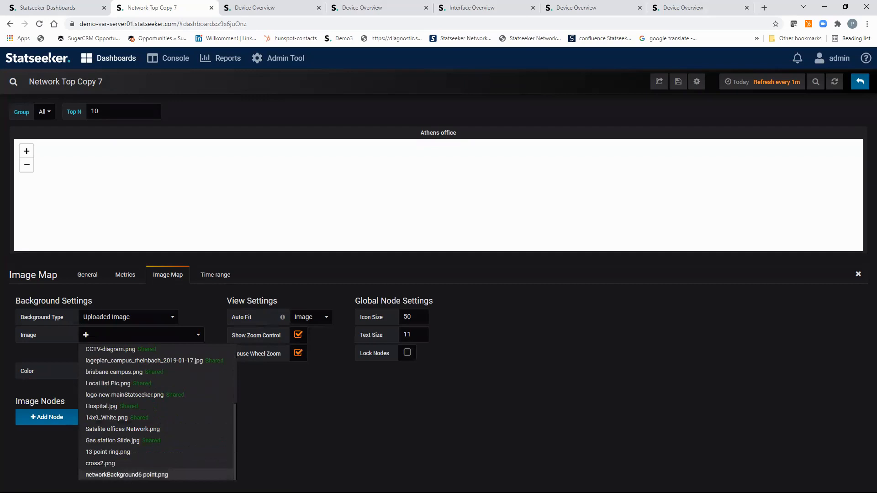
{"action": "left_click", "coordinate": [180, 474]}
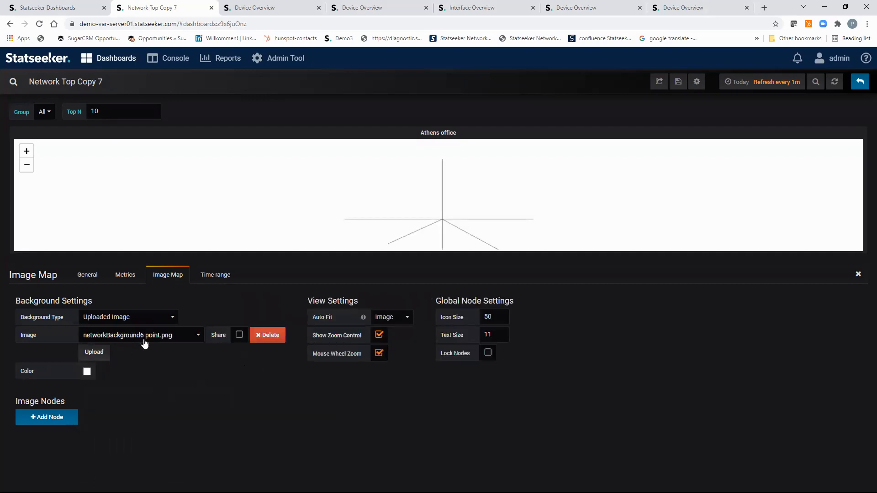
Set the map's background color to the pale pink #fce2de and its Auto Fit option to Nodes
{"action": "left_click", "coordinate": [86, 372]}
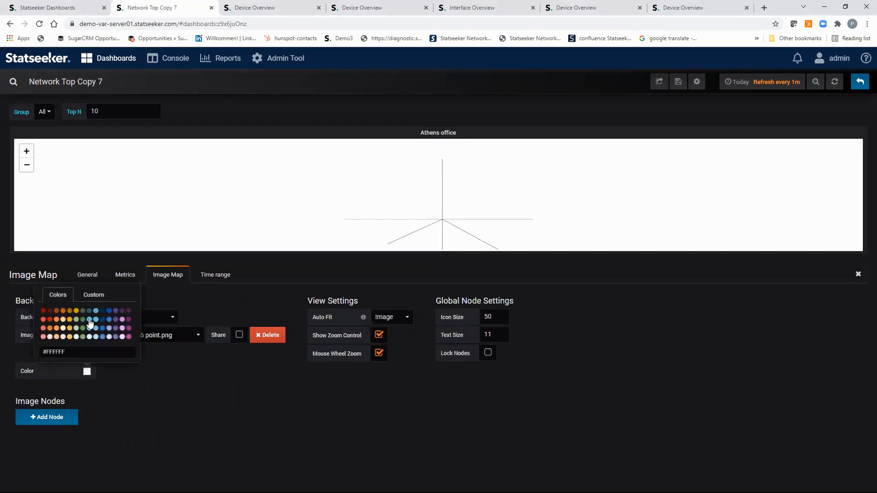
{"action": "left_click", "coordinate": [49, 337]}
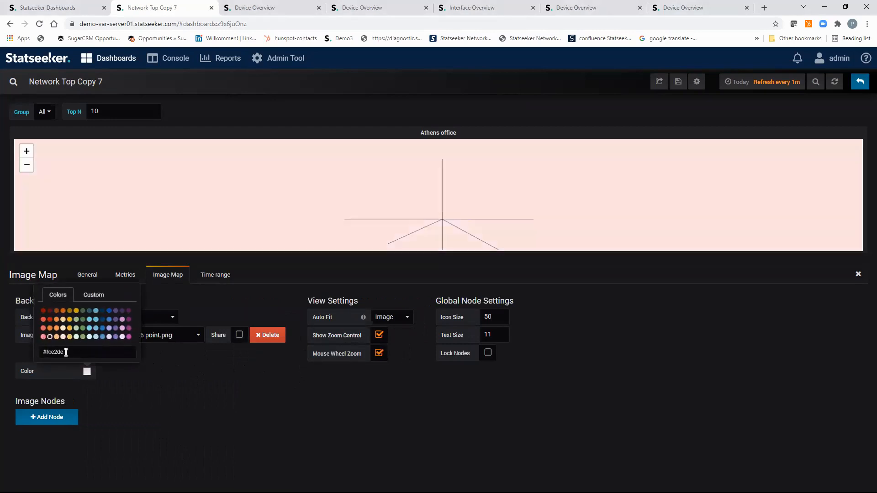
{"action": "left_click", "coordinate": [204, 391]}
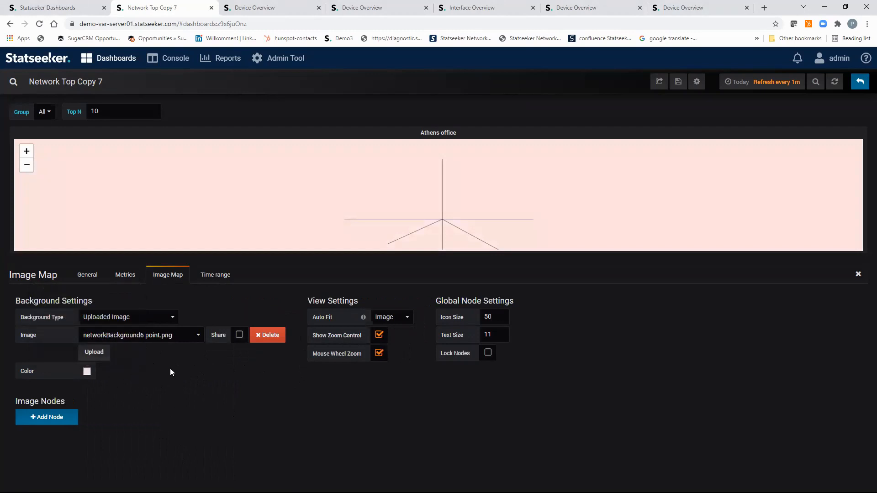
{"action": "left_click", "coordinate": [407, 318]}
{"action": "left_click", "coordinate": [392, 348]}
Add an image node that uses query A - Standard Query - Device with the entity Athens-rtr
{"action": "left_click", "coordinate": [65, 419]}
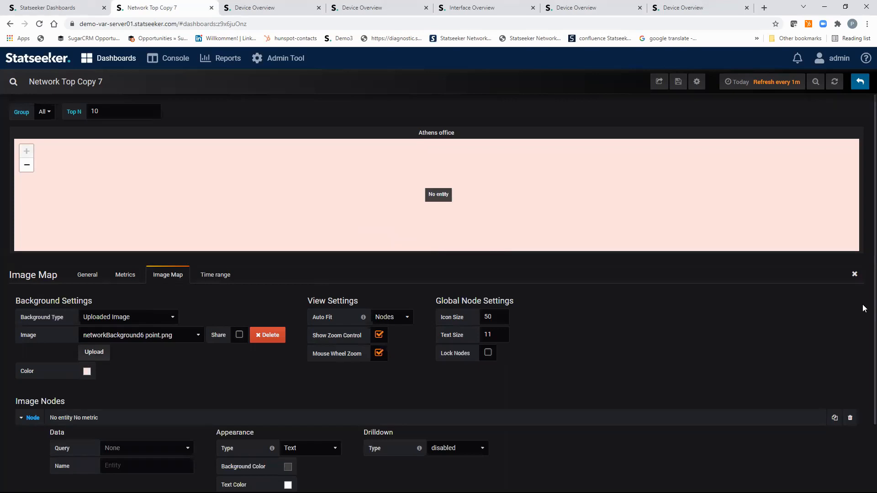
{"action": "scroll", "coordinate": [864, 306], "scroll_direction": "down", "scroll_amount": 2}
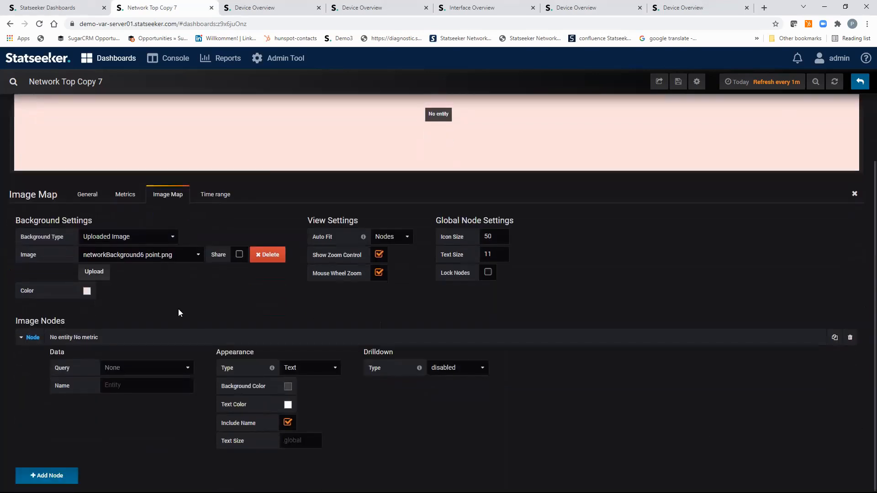
{"action": "left_click", "coordinate": [188, 369]}
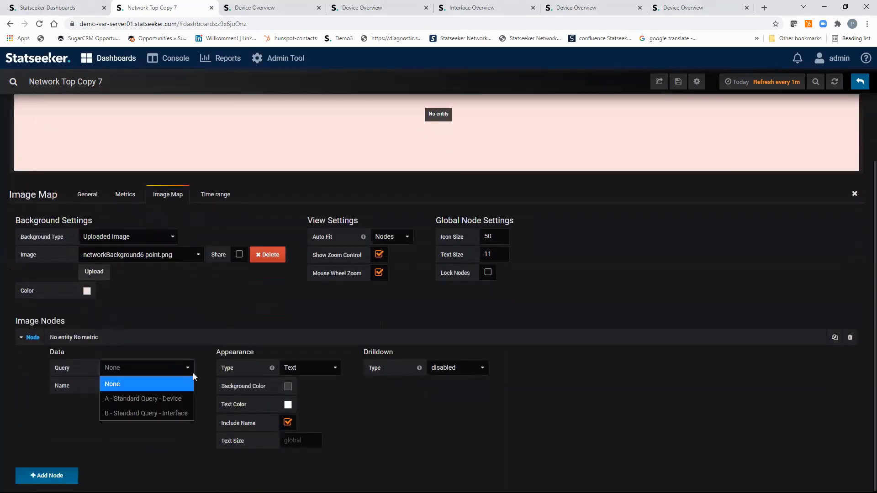
{"action": "left_click", "coordinate": [153, 398]}
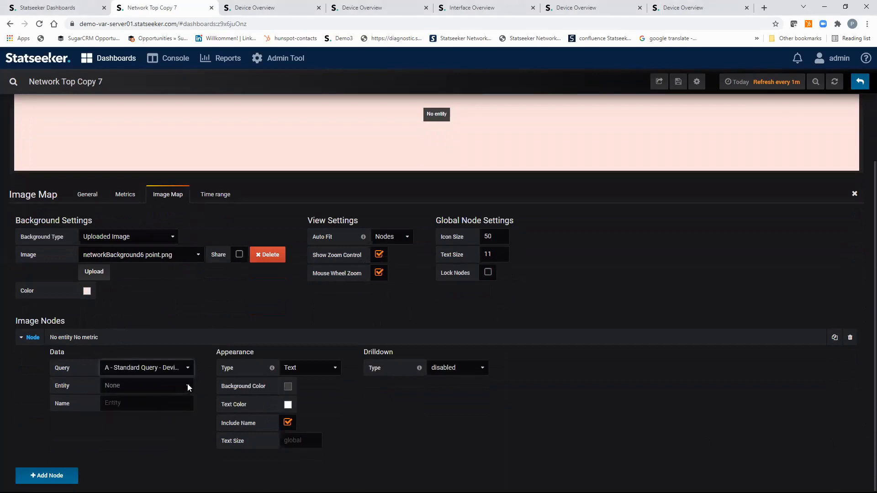
{"action": "left_click", "coordinate": [188, 384]}
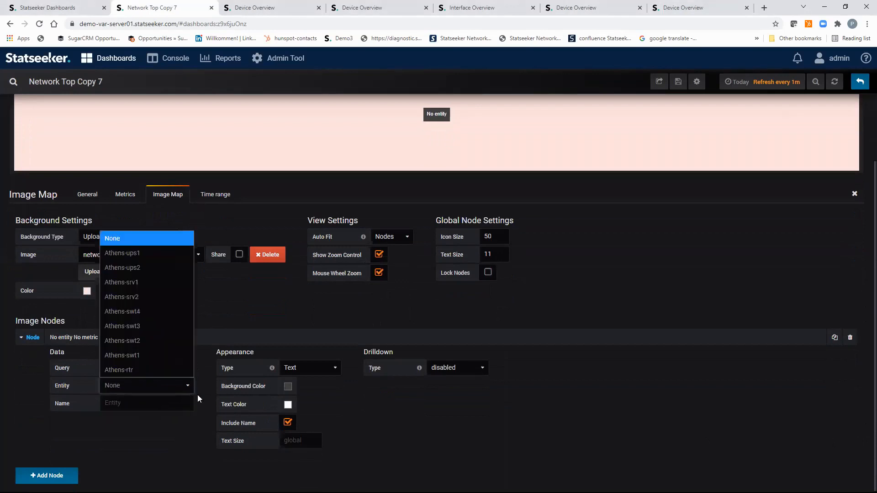
{"action": "left_click", "coordinate": [145, 370]}
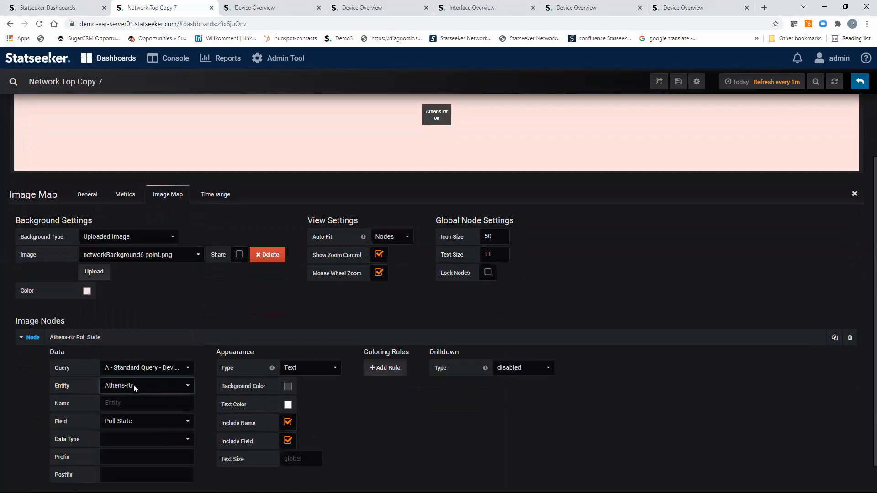
Set the Athens-rtr node's field to Ping State - State with the data type String
{"action": "left_click", "coordinate": [188, 425]}
{"action": "left_click", "coordinate": [162, 452]}
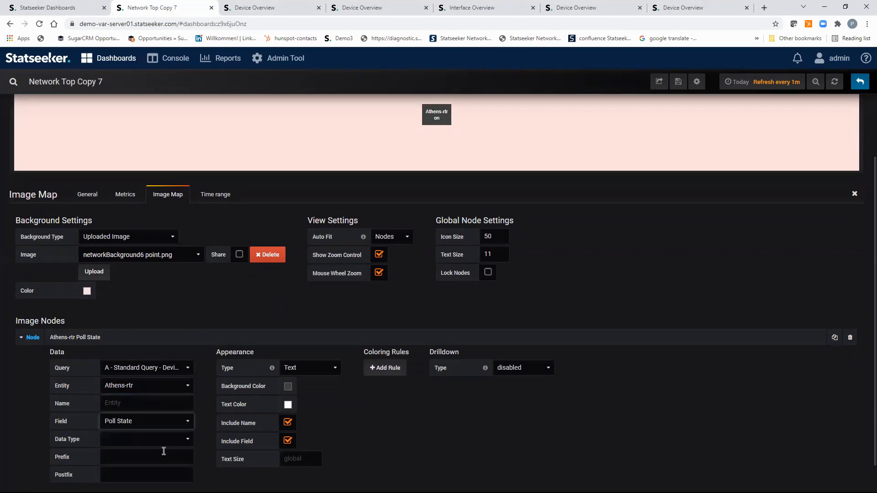
{"action": "left_click", "coordinate": [188, 441]}
{"action": "left_click", "coordinate": [136, 409]}
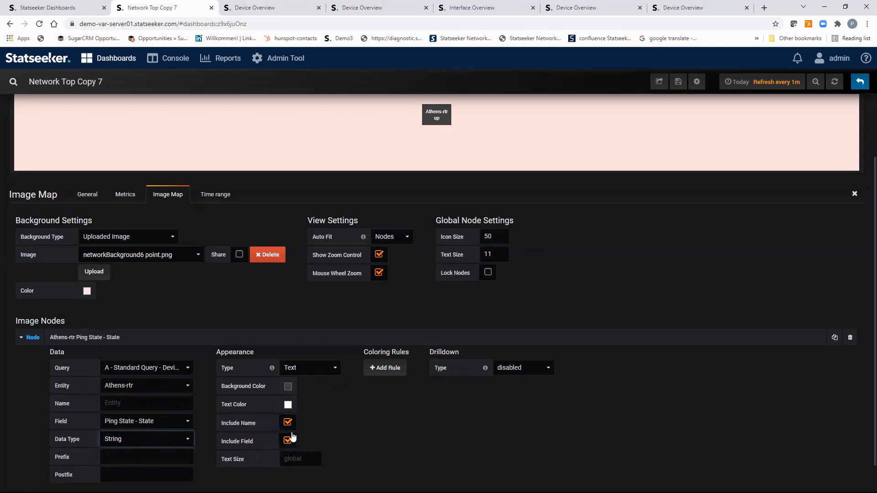
Exclude the field from the Athens-rtr node's text and change its appearance to the Router icon
{"action": "left_click", "coordinate": [288, 441]}
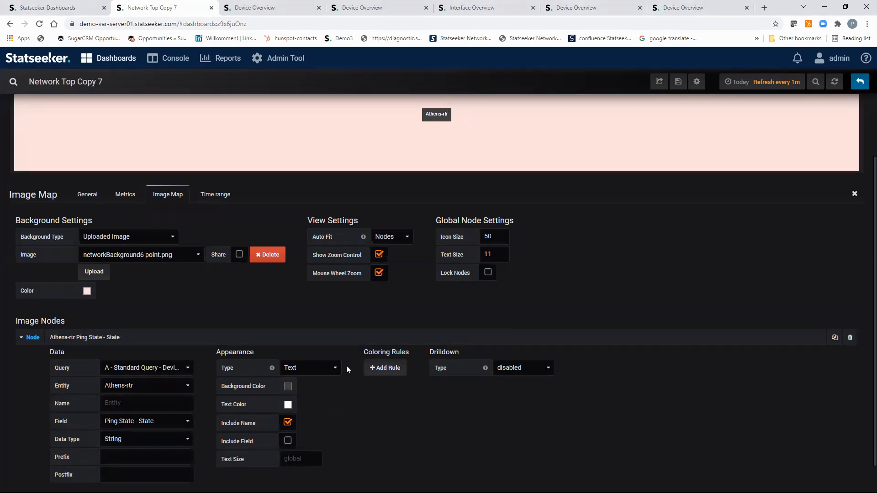
{"action": "left_click", "coordinate": [335, 367]}
{"action": "left_click", "coordinate": [305, 400]}
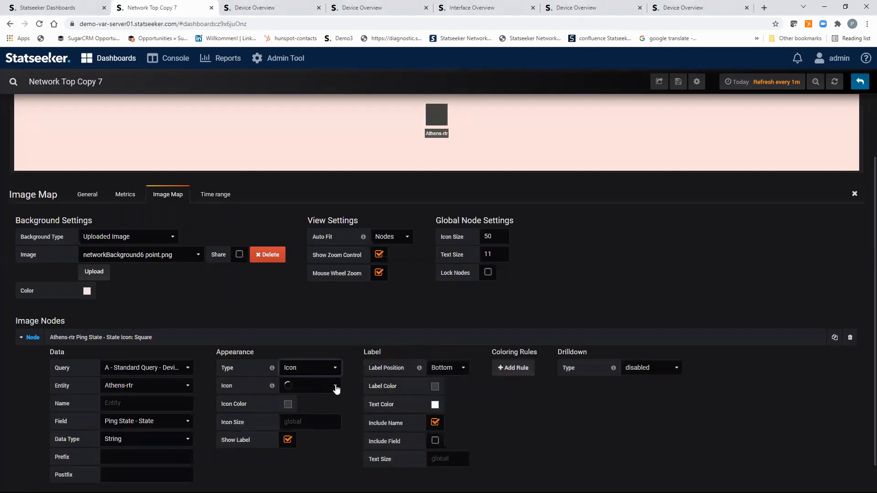
{"action": "left_click", "coordinate": [336, 387]}
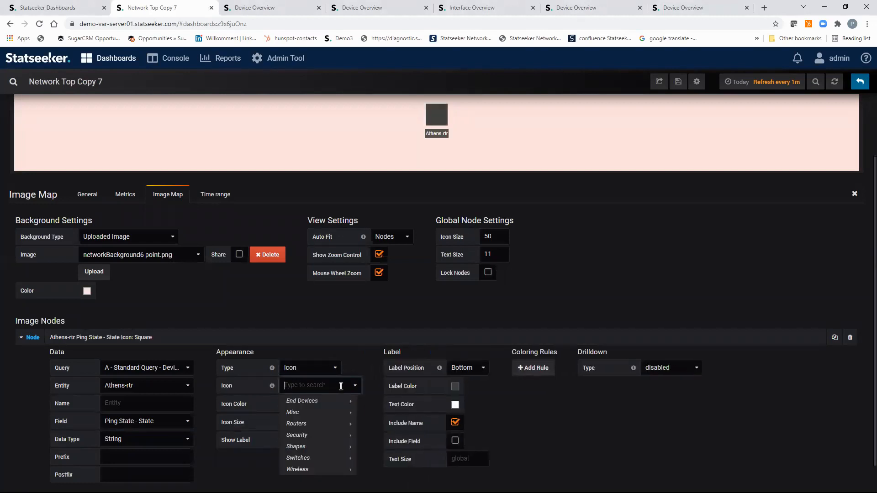
{"action": "mouse_move", "coordinate": [318, 417]}
{"action": "mouse_move", "coordinate": [309, 432]}
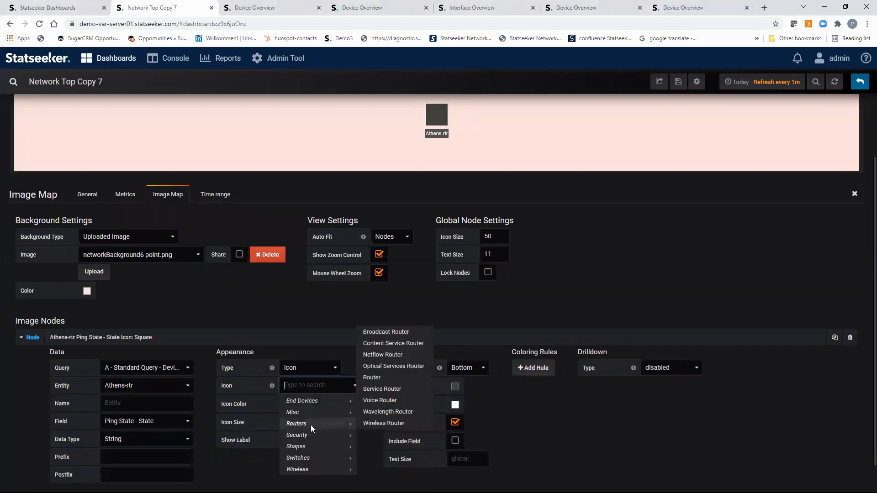
{"action": "left_click", "coordinate": [378, 381]}
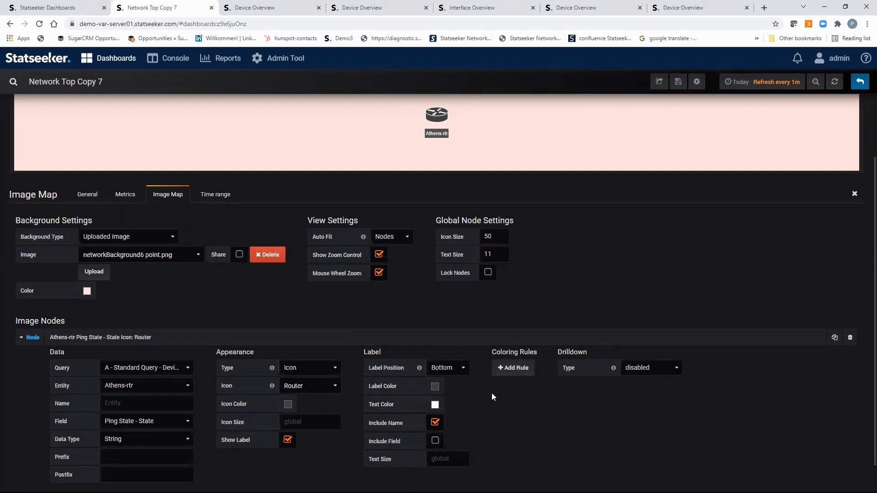
Add a coloring rule to the Athens-rtr node that turns the icon green for the regex "up"
{"action": "left_click", "coordinate": [512, 368]}
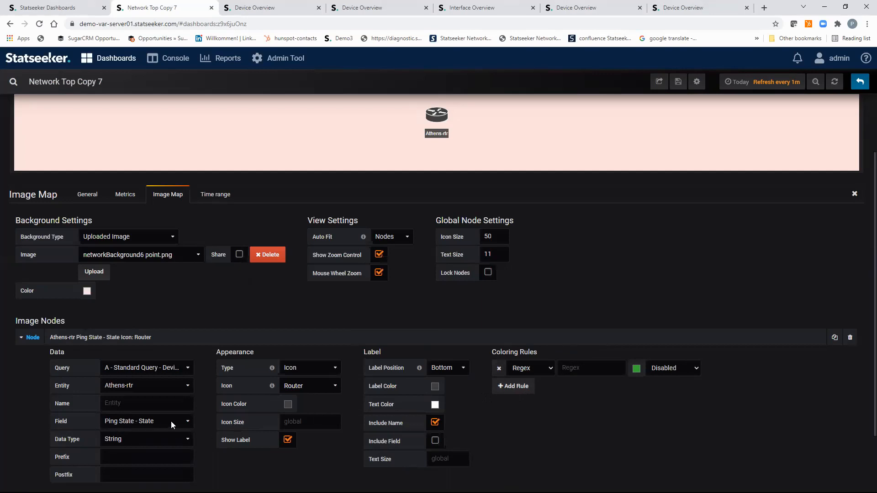
{"action": "left_click", "coordinate": [563, 368]}
{"action": "type", "text": "up"}
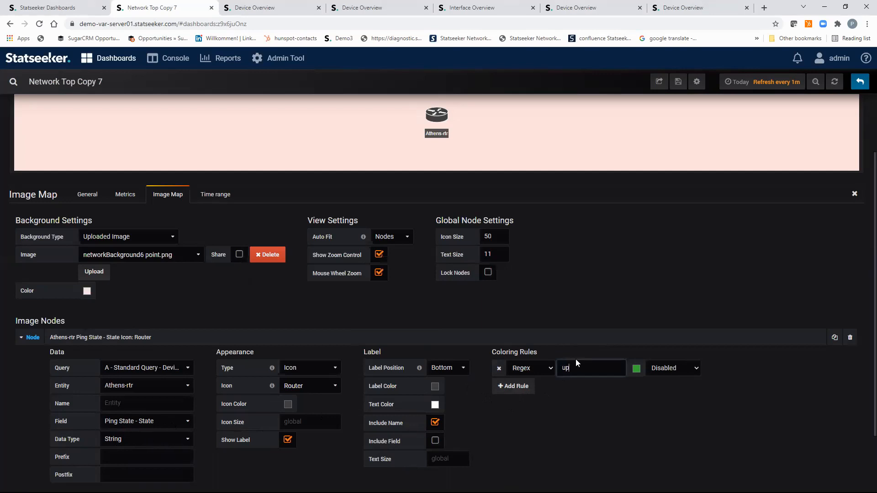
{"action": "left_click", "coordinate": [696, 369]}
{"action": "left_click", "coordinate": [663, 396]}
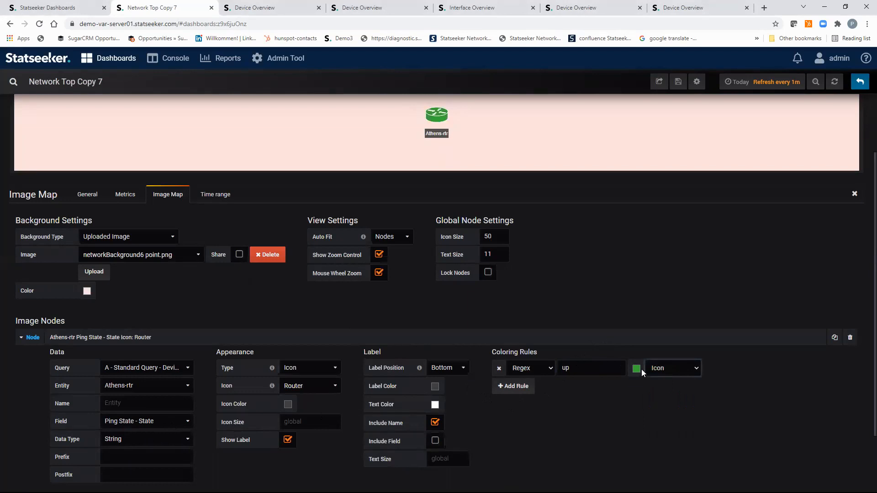
Add a second coloring rule to the Athens-rtr node that turns the icon red for the regex "down"
{"action": "left_click", "coordinate": [519, 387]}
{"action": "left_click", "coordinate": [580, 387]}
{"action": "type", "text": "down"}
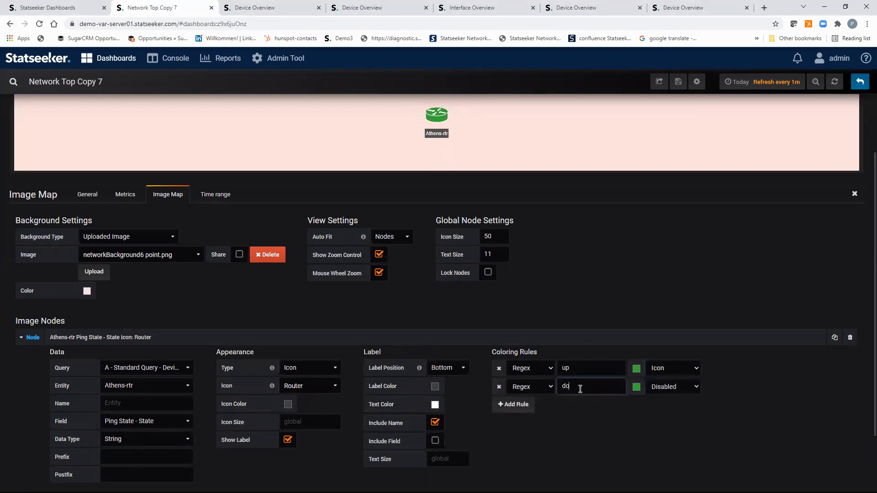
{"action": "left_click", "coordinate": [637, 387]}
{"action": "left_click", "coordinate": [599, 338]}
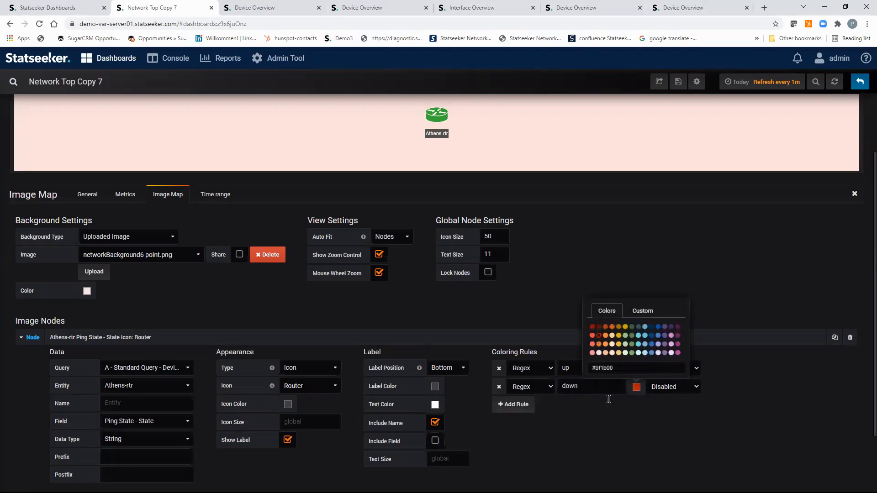
{"action": "left_click", "coordinate": [697, 388]}
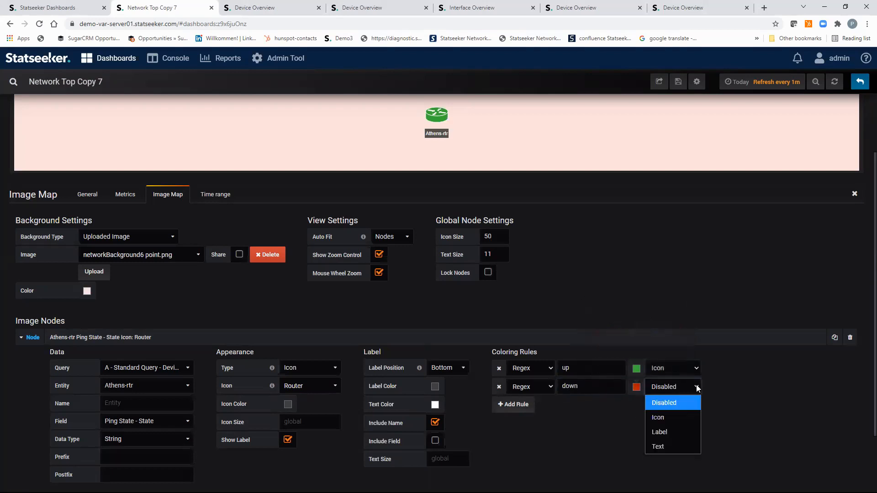
{"action": "left_click", "coordinate": [660, 417]}
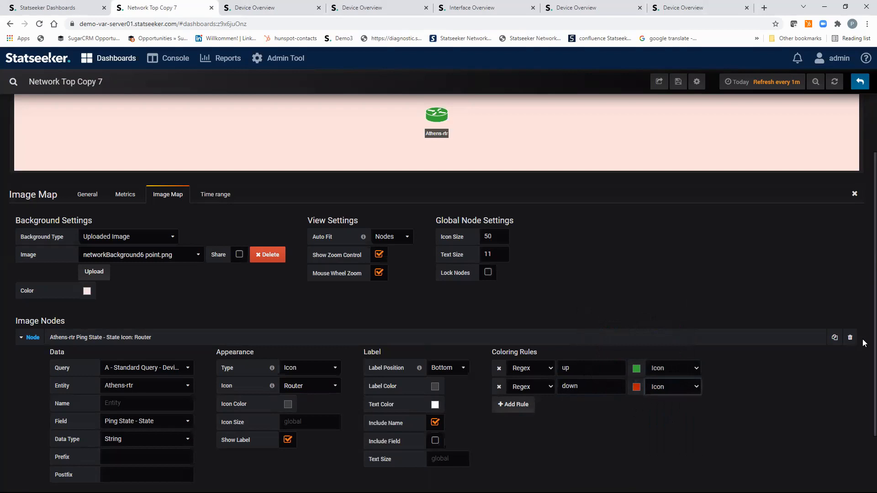
Set the Athens-rtr node's drilldown type to dashboard with Device Overview as the target dashboard
{"action": "scroll", "coordinate": [865, 351], "scroll_direction": "down", "scroll_amount": 2}
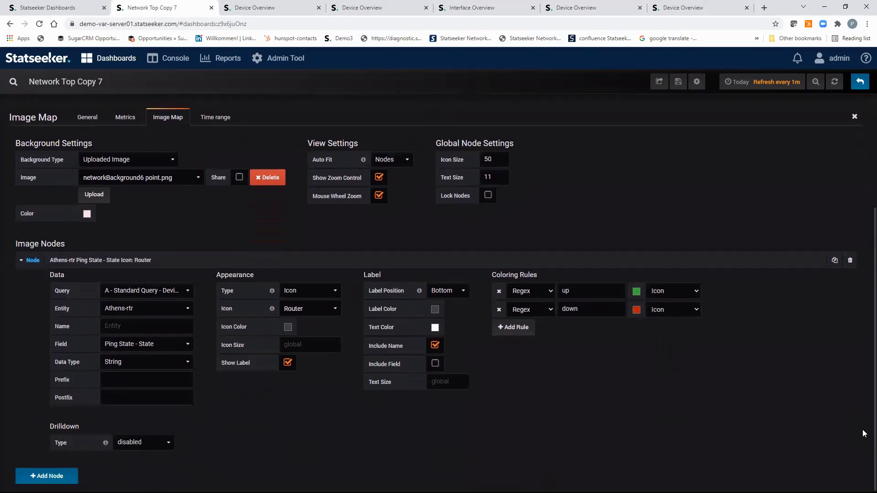
{"action": "left_click", "coordinate": [169, 443]}
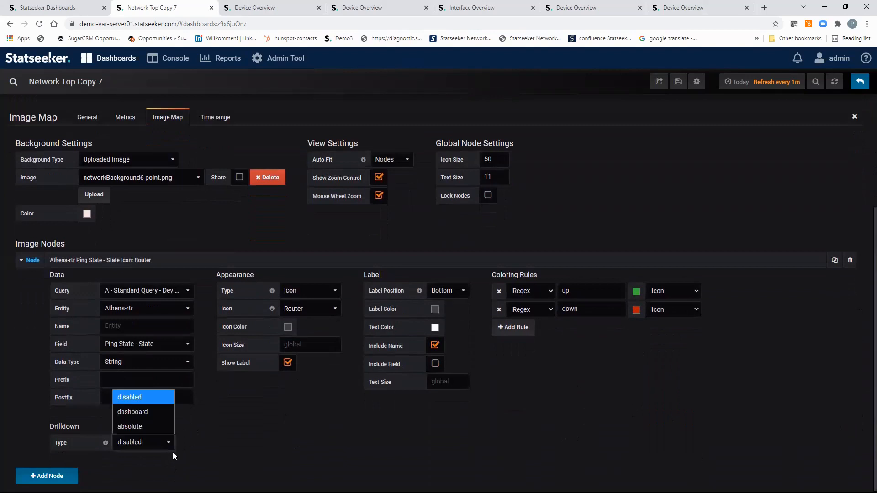
{"action": "left_click", "coordinate": [142, 413]}
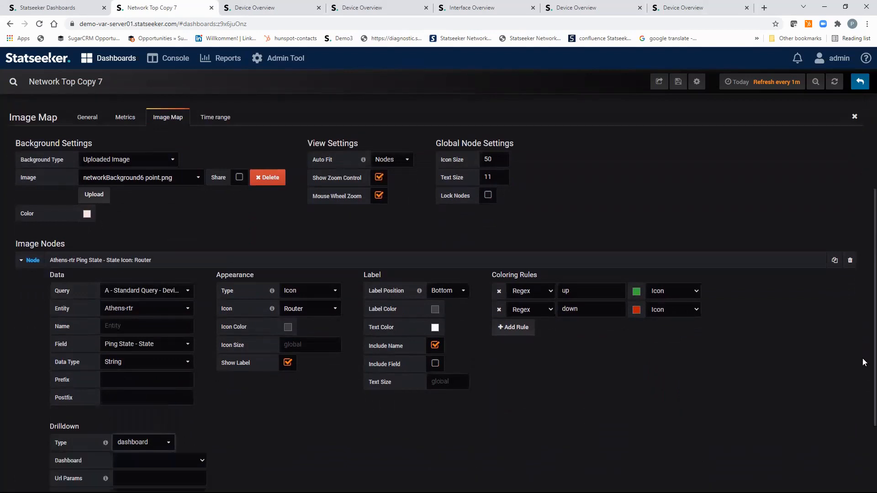
{"action": "scroll", "coordinate": [863, 390], "scroll_direction": "down", "scroll_amount": 1}
{"action": "scroll", "coordinate": [863, 391], "scroll_direction": "down", "scroll_amount": 2}
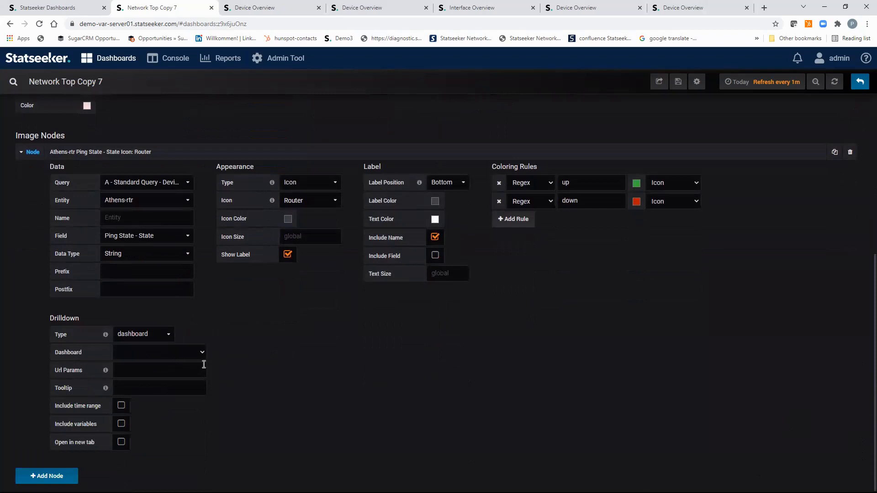
{"action": "left_click", "coordinate": [202, 353]}
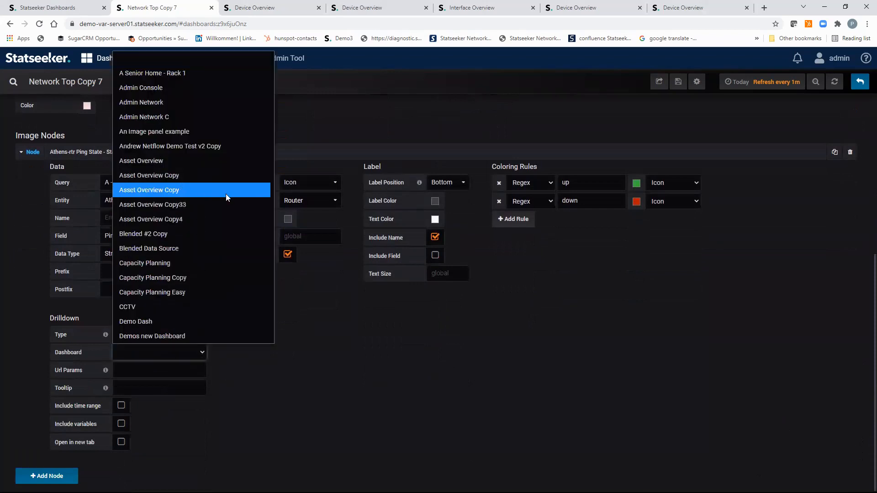
{"action": "scroll", "coordinate": [273, 237], "scroll_direction": "down", "scroll_amount": 5}
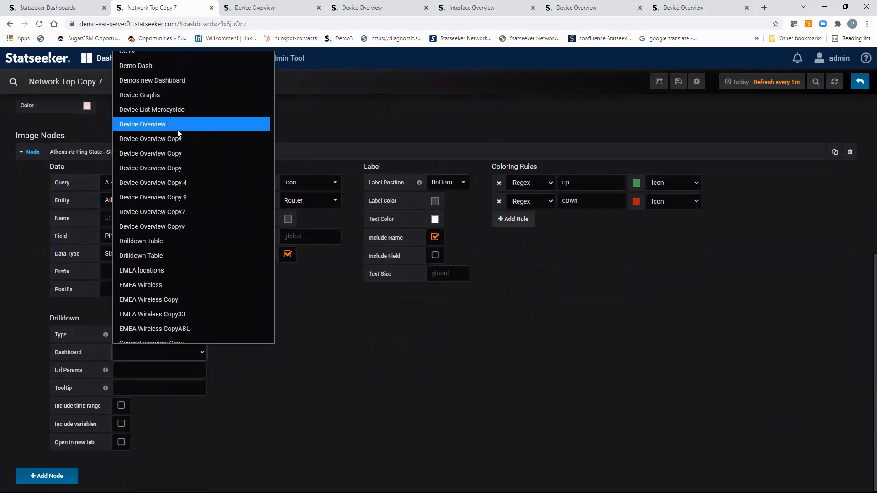
{"action": "left_click", "coordinate": [164, 124]}
Set the drilldown's URL parameters to var-Device=${__label} and make it open in a new tab
{"action": "left_click", "coordinate": [127, 369]}
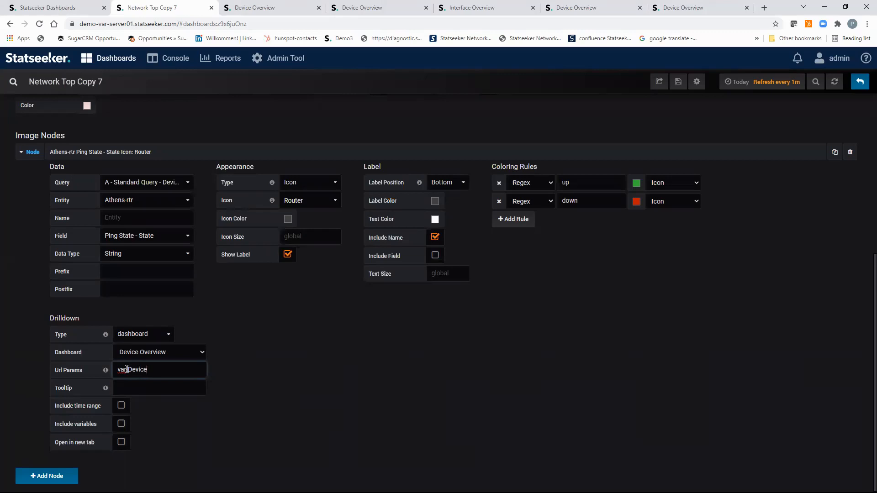
{"action": "type", "text": "-"}
{"action": "type", "text": "bel"}
{"action": "left_click", "coordinate": [121, 443]}
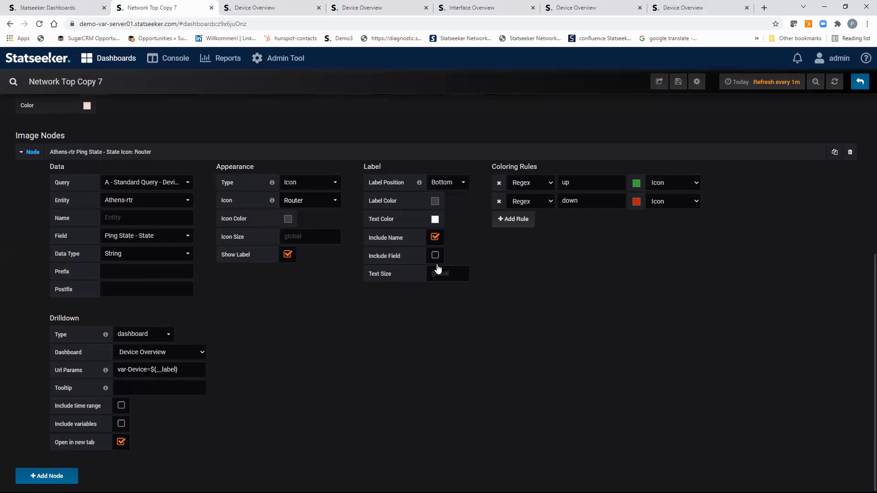
Make the Athens-rtr node's label color fully transparent, rgba(64, 64, 64, 0)
{"action": "left_click", "coordinate": [435, 202]}
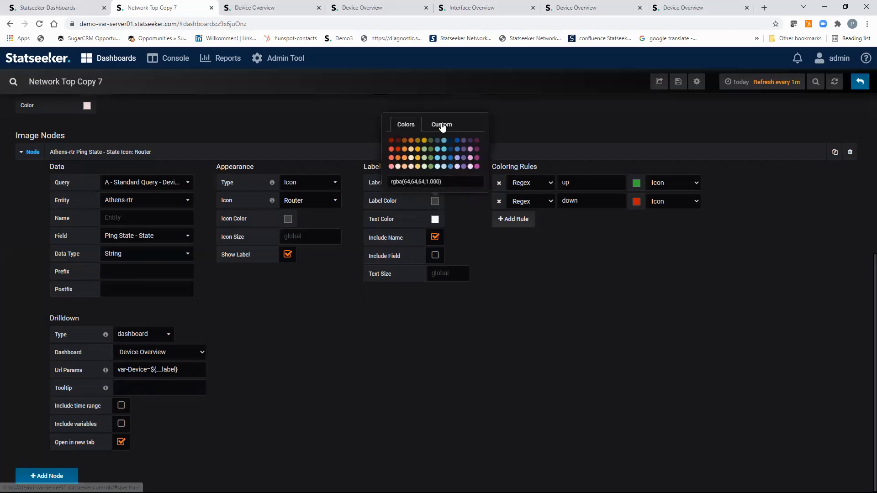
{"action": "left_click", "coordinate": [442, 125]}
{"action": "left_click", "coordinate": [464, 205]}
{"action": "left_click_drag", "start_coordinate": [464, 204], "coordinate": [394, 206]}
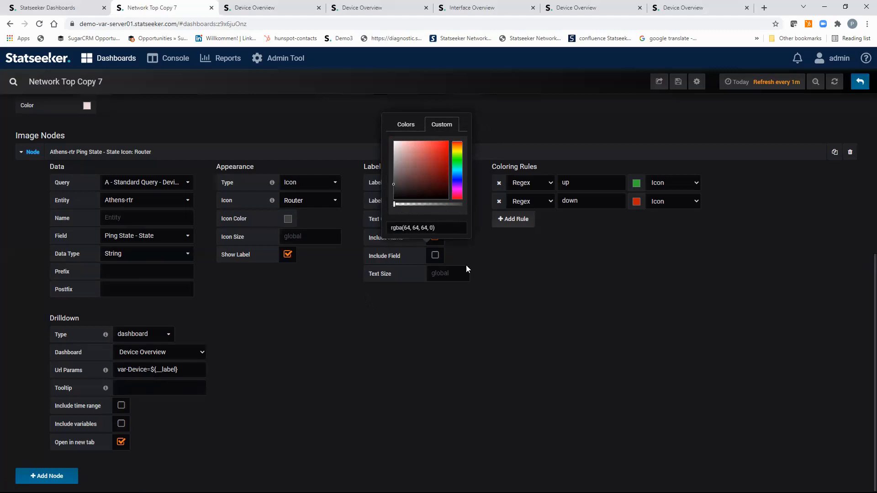
{"action": "left_click", "coordinate": [499, 252]}
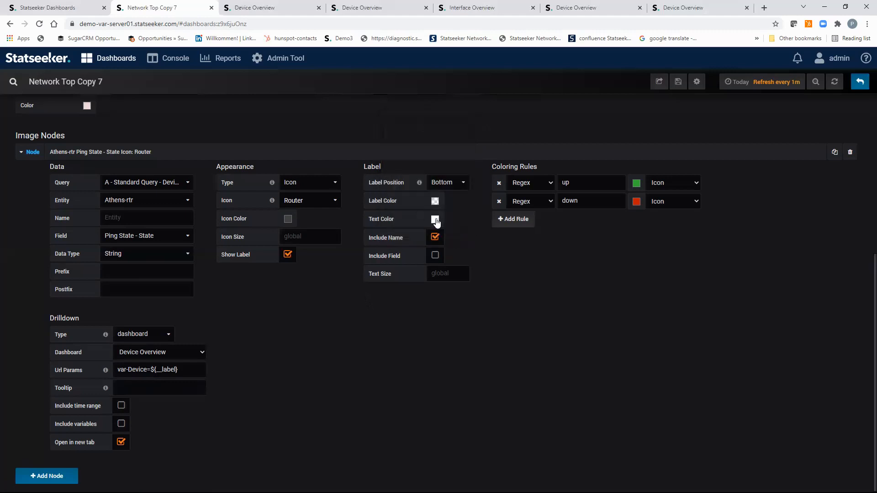
Change the Athens-rtr node's label text color to black and collapse the node's settings
{"action": "left_click", "coordinate": [435, 221]}
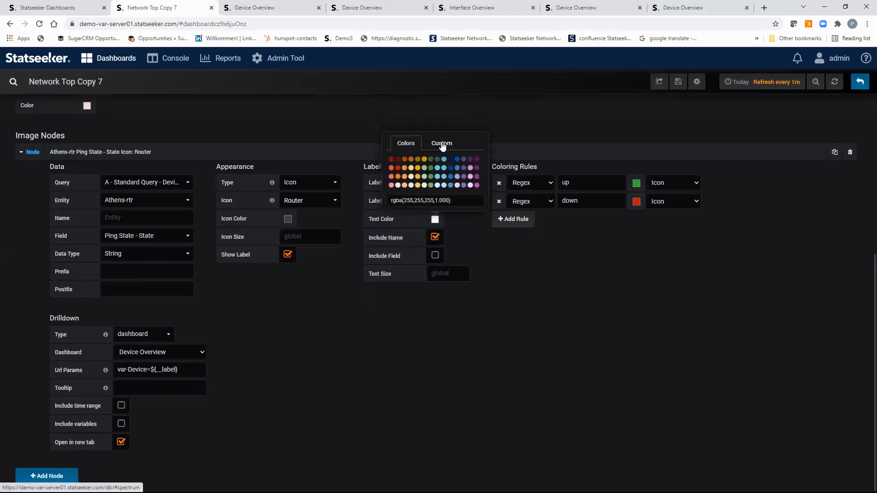
{"action": "left_click", "coordinate": [442, 145]}
{"action": "left_click", "coordinate": [395, 215]}
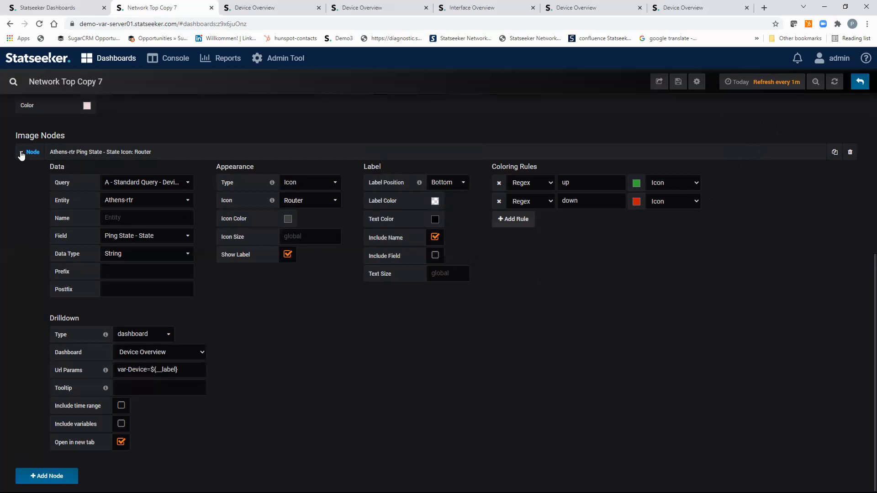
{"action": "left_click", "coordinate": [20, 153]}
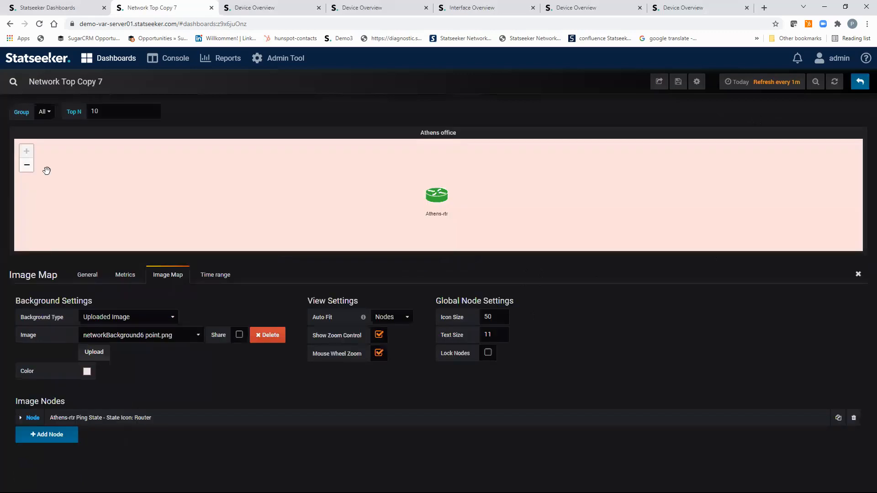
Save the dashboard and leave the panel editor to return to the Network Top Copy 7 dashboard
{"action": "left_click", "coordinate": [678, 83]}
{"action": "left_click", "coordinate": [416, 194]}
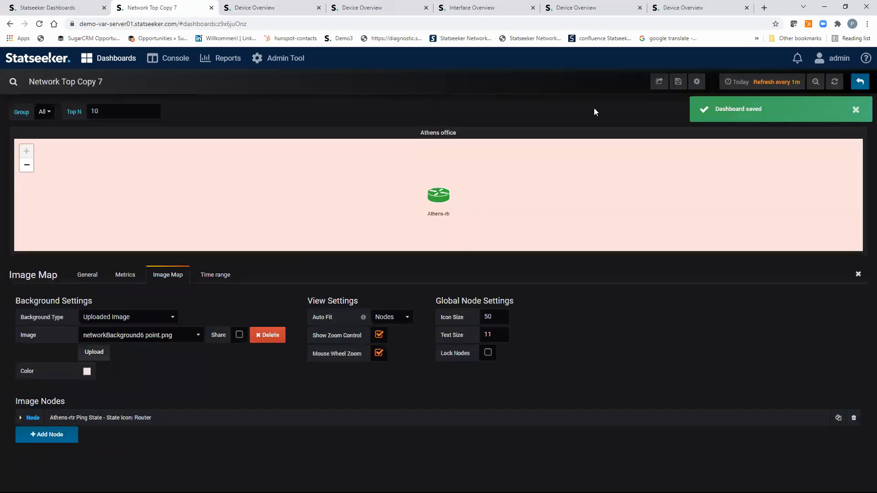
{"action": "left_click", "coordinate": [860, 82]}
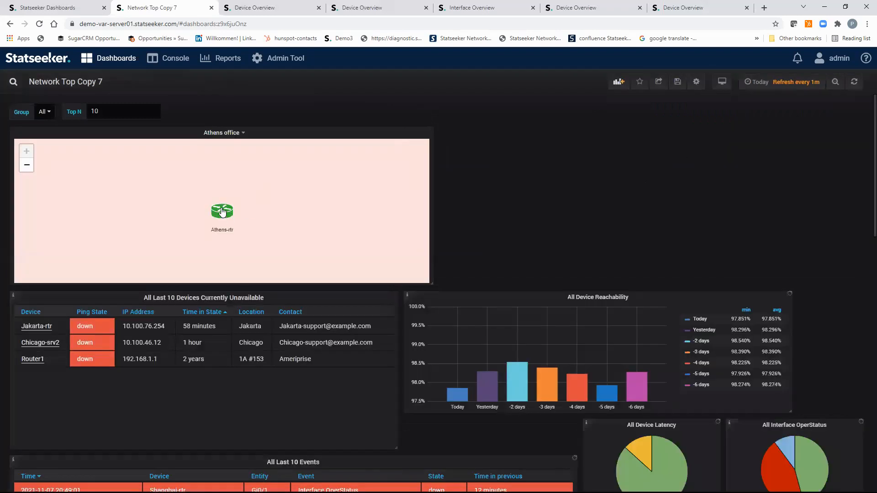
Test the Athens-rtr node's drilldown to its Device Overview, and return to the Network Top Copy 7 dashboard
{"action": "left_click", "coordinate": [222, 211]}
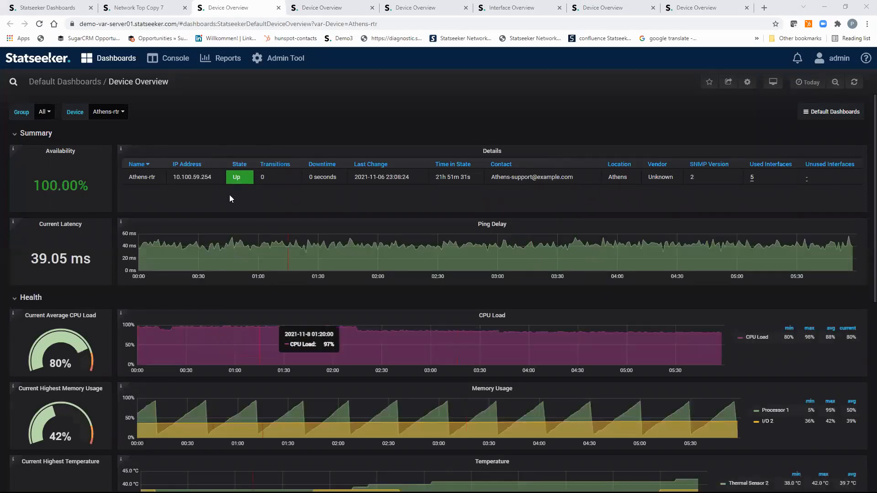
{"action": "left_click", "coordinate": [149, 10]}
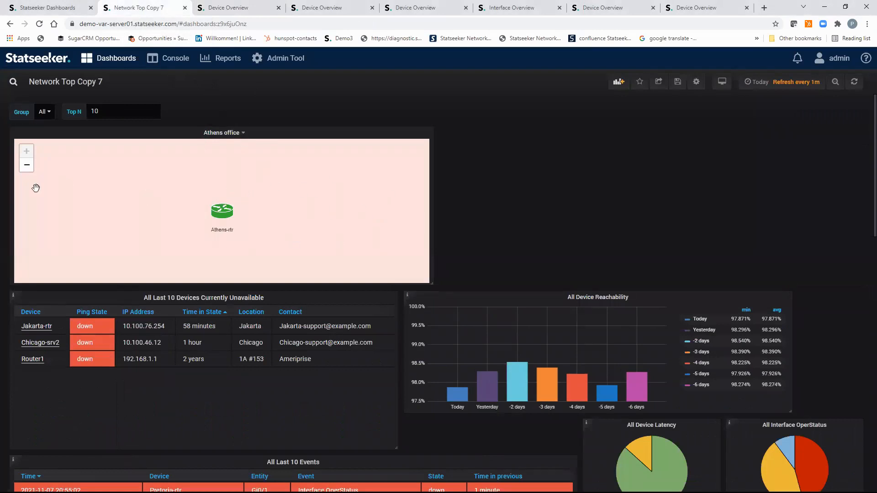
Reopen the Athens office panel for editing and set the map's Auto Fit to Image
{"action": "left_click", "coordinate": [27, 167]}
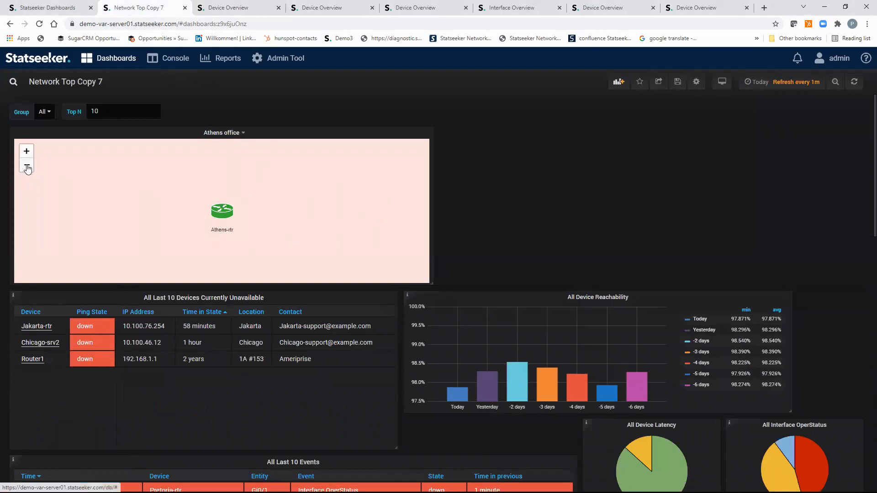
{"action": "left_click", "coordinate": [242, 134]}
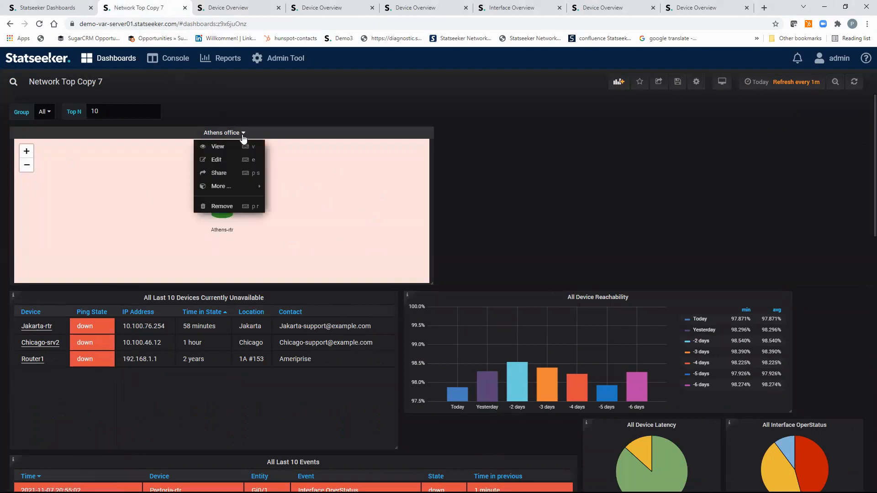
{"action": "left_click", "coordinate": [216, 160]}
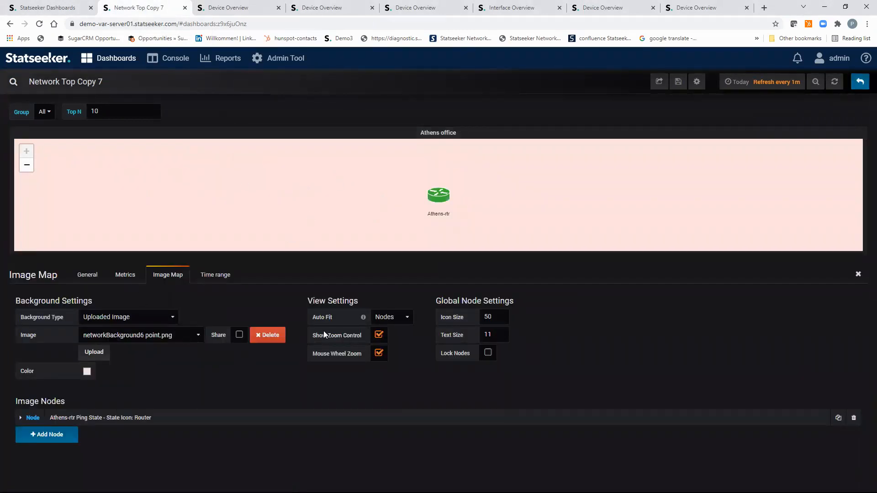
{"action": "left_click", "coordinate": [408, 317]}
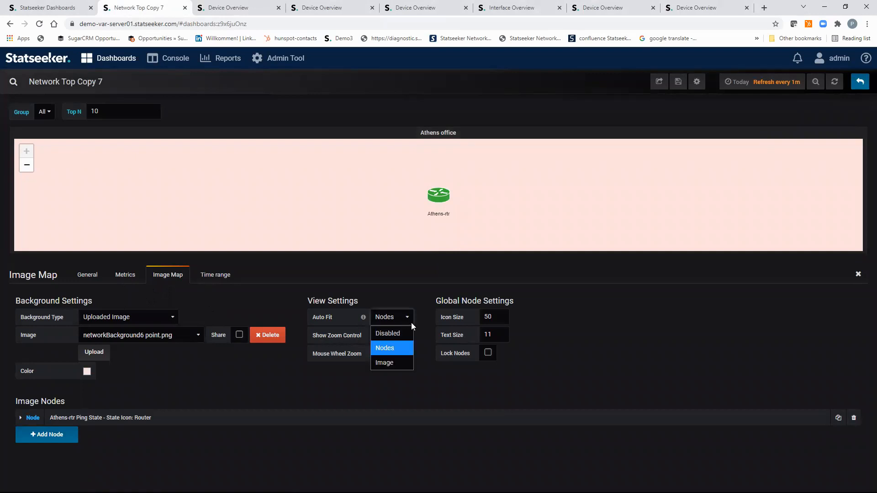
{"action": "left_click", "coordinate": [386, 362]}
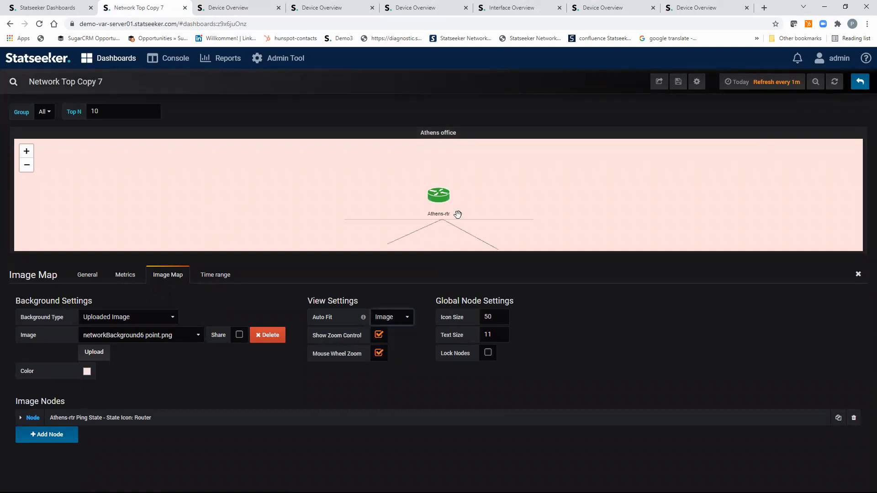
{"action": "left_click_drag", "start_coordinate": [459, 219], "coordinate": [425, 176]}
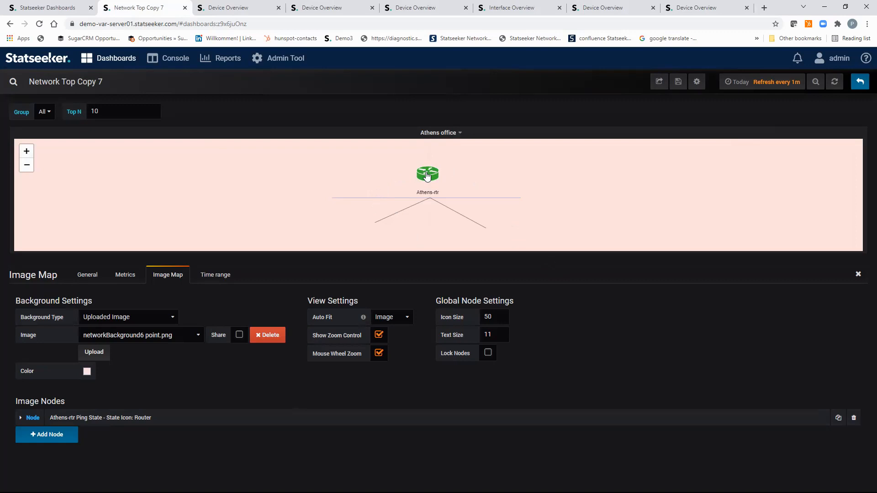
Duplicate the Athens-rtr image node six times
{"action": "left_click", "coordinate": [839, 418]}
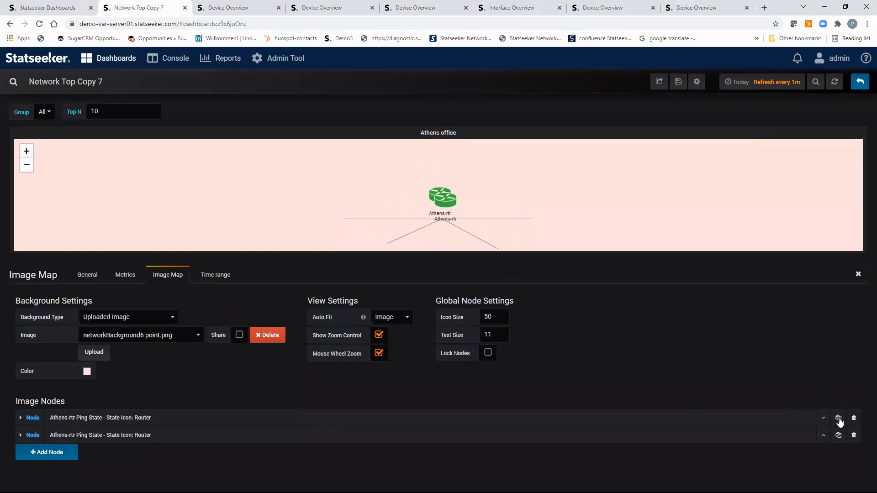
{"action": "left_click", "coordinate": [838, 419]}
{"action": "left_click", "coordinate": [838, 418]}
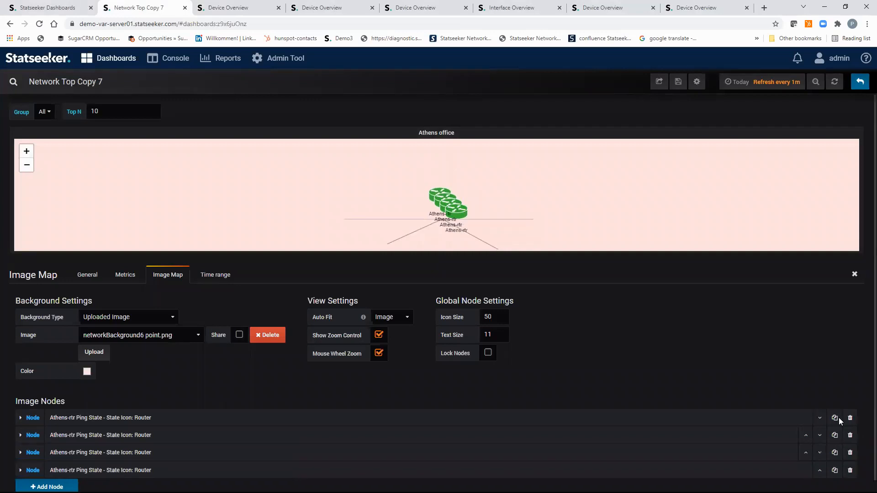
{"action": "left_click", "coordinate": [835, 419]}
{"action": "left_click", "coordinate": [835, 419]}
{"action": "left_click", "coordinate": [835, 419]}
Set the second image node's entity to Athens-ups1 and its icon to UPS, and collapse the node
{"action": "scroll", "coordinate": [864, 445], "scroll_direction": "down", "scroll_amount": 2}
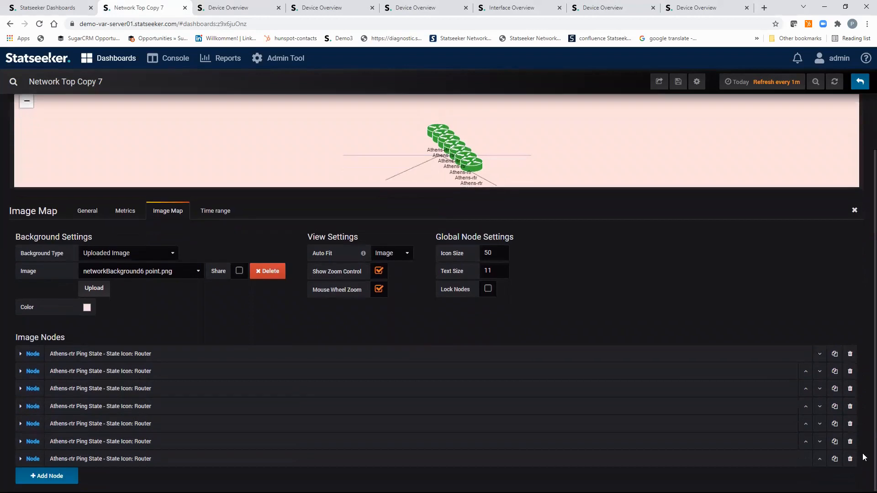
{"action": "scroll", "coordinate": [25, 377], "scroll_direction": "up", "scroll_amount": 1}
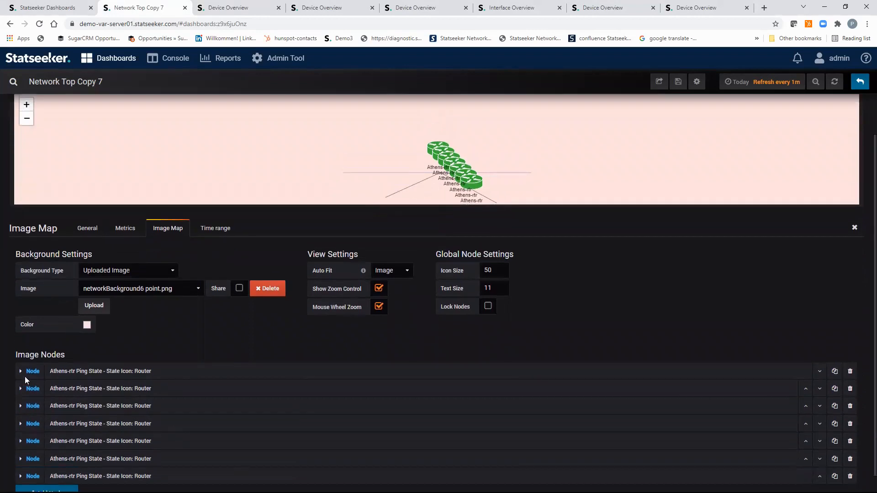
{"action": "left_click", "coordinate": [21, 388]}
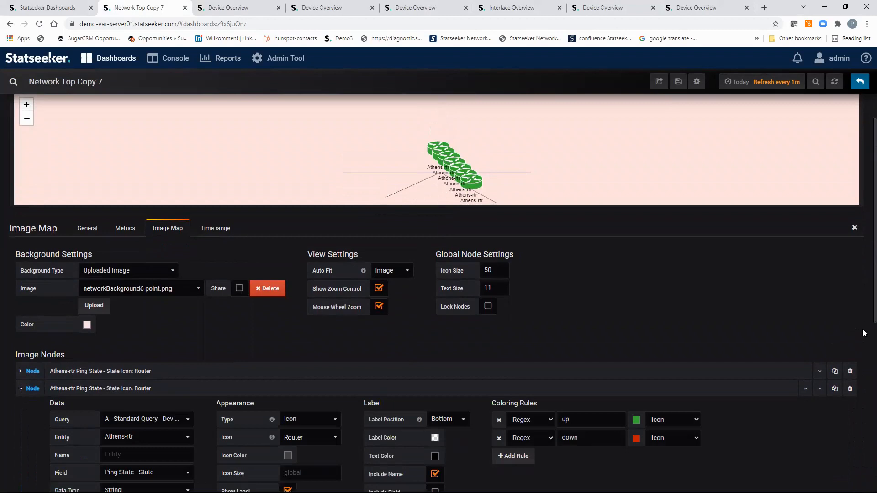
{"action": "scroll", "coordinate": [864, 322], "scroll_direction": "down", "scroll_amount": 5}
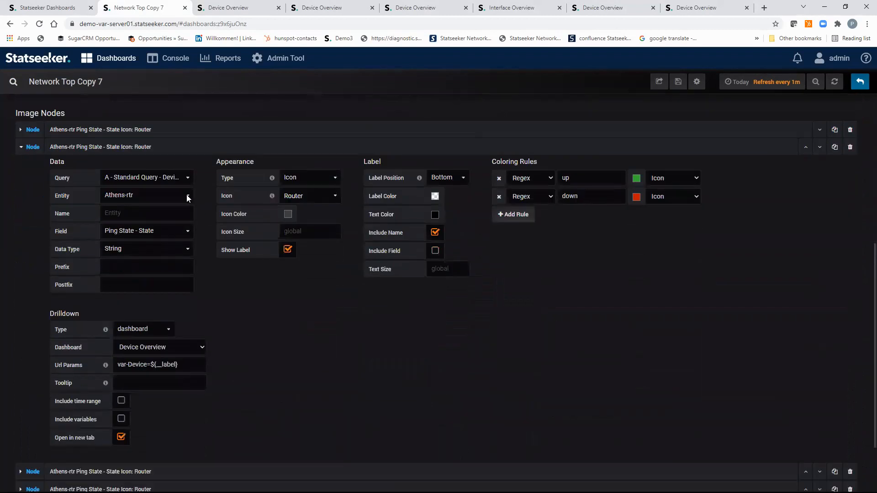
{"action": "left_click", "coordinate": [188, 197]}
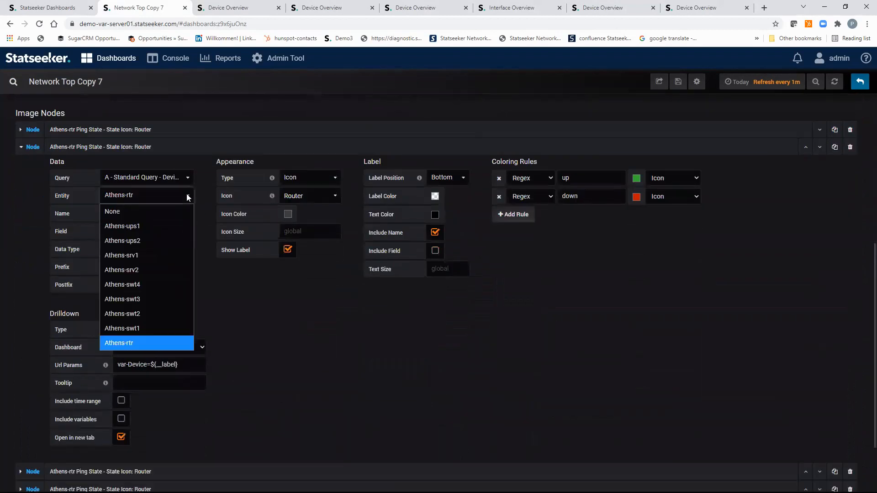
{"action": "left_click", "coordinate": [134, 227]}
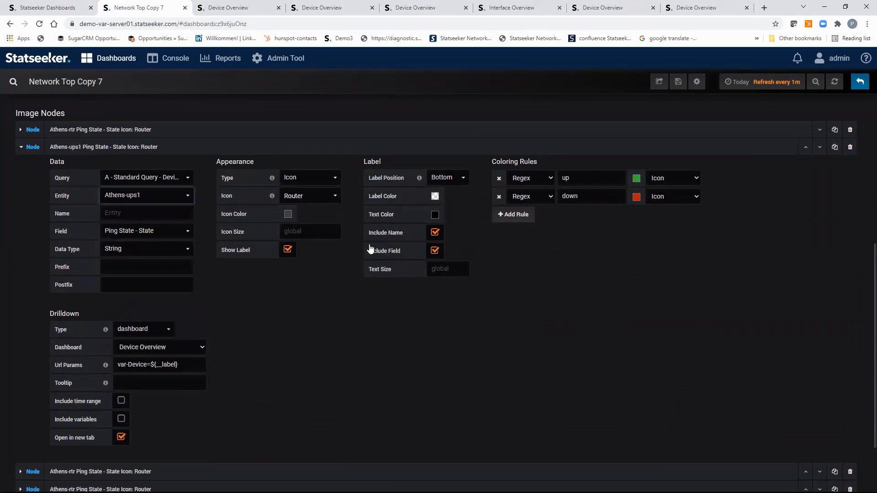
{"action": "left_click", "coordinate": [336, 196]}
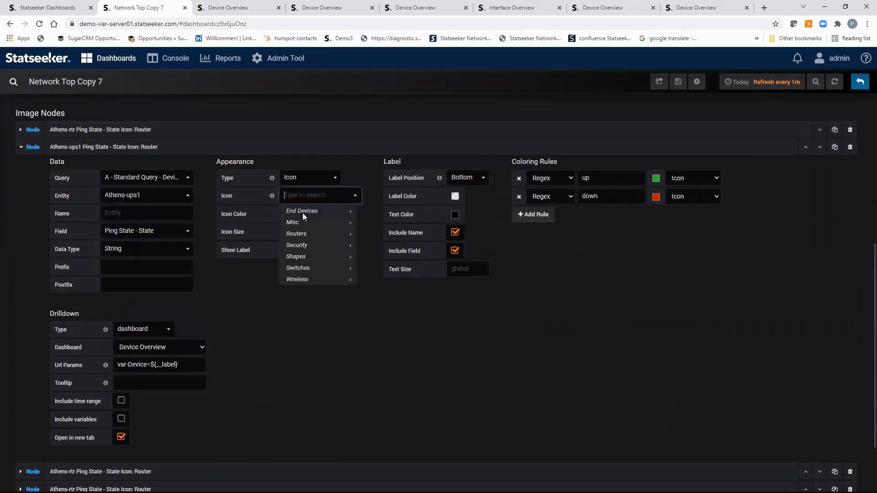
{"action": "mouse_move", "coordinate": [314, 266]}
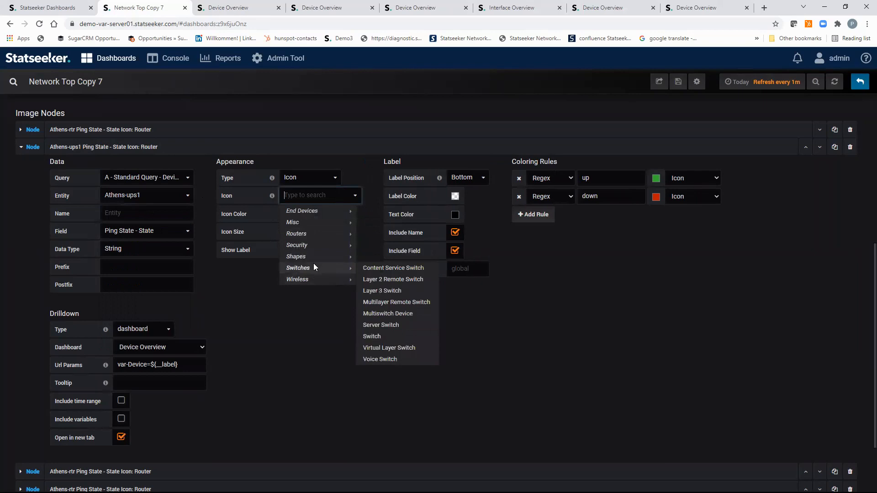
{"action": "mouse_move", "coordinate": [320, 222]}
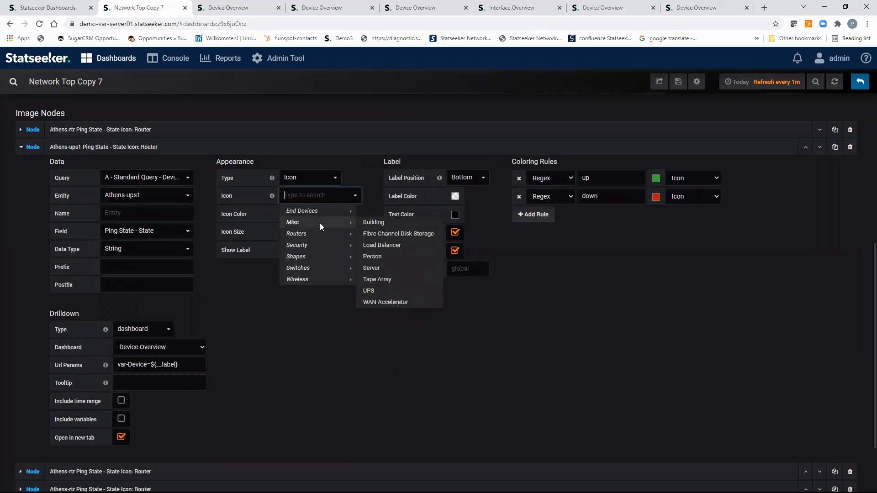
{"action": "left_click", "coordinate": [373, 293]}
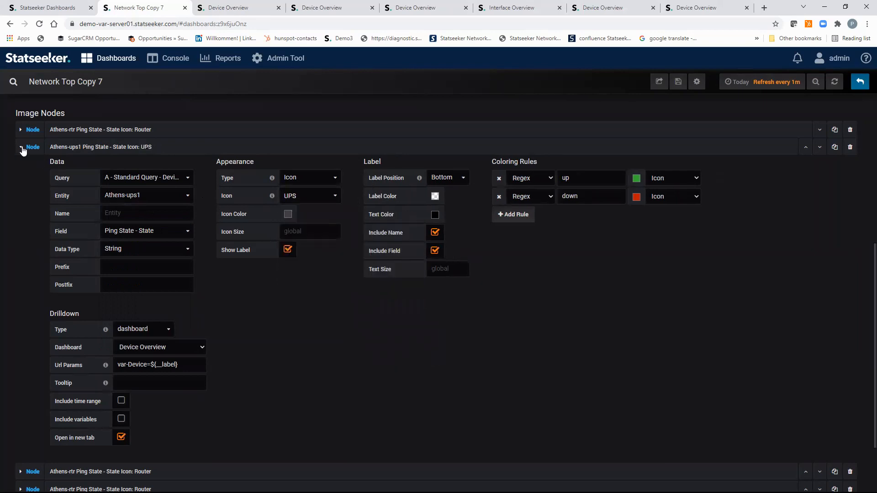
{"action": "left_click", "coordinate": [21, 147]}
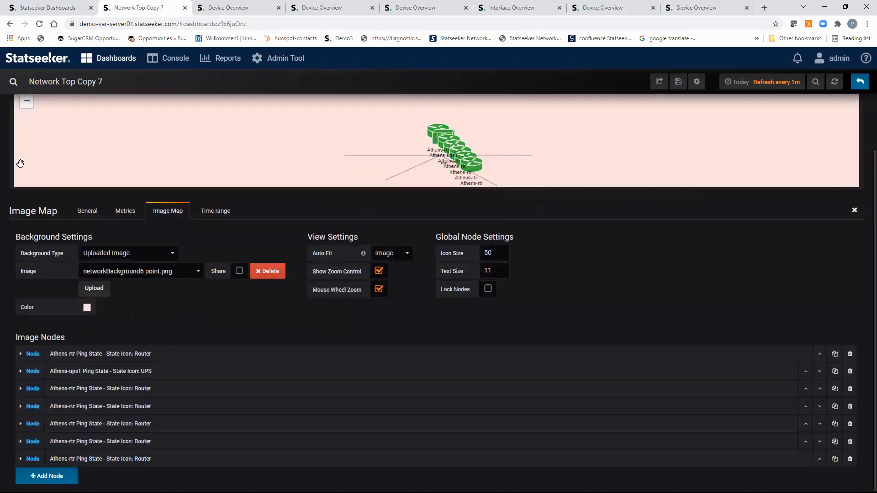
Set the third image node's entity to Athens-srv1 and its icon to Server, and collapse the node
{"action": "left_click", "coordinate": [21, 389]}
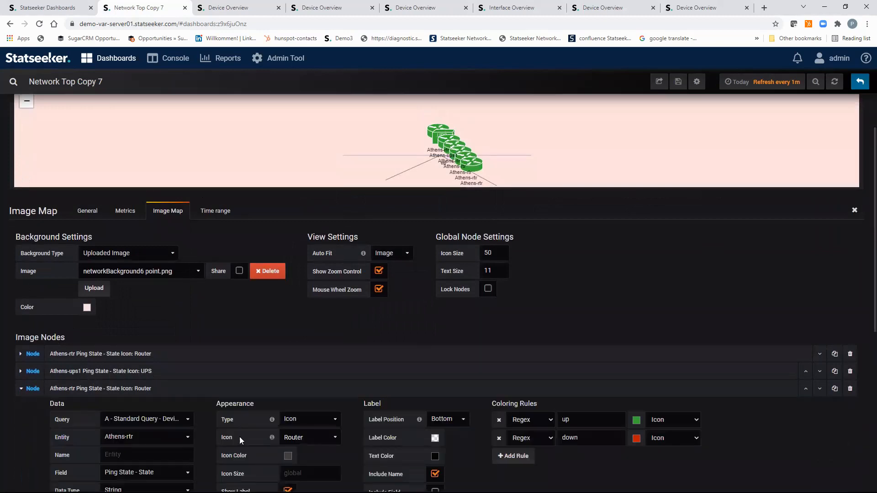
{"action": "scroll", "coordinate": [181, 328], "scroll_direction": "down", "scroll_amount": 5}
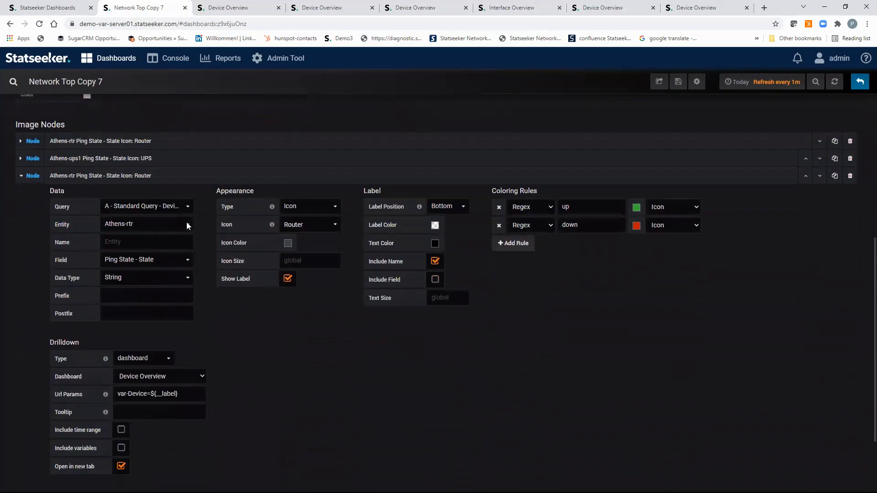
{"action": "left_click", "coordinate": [187, 223]}
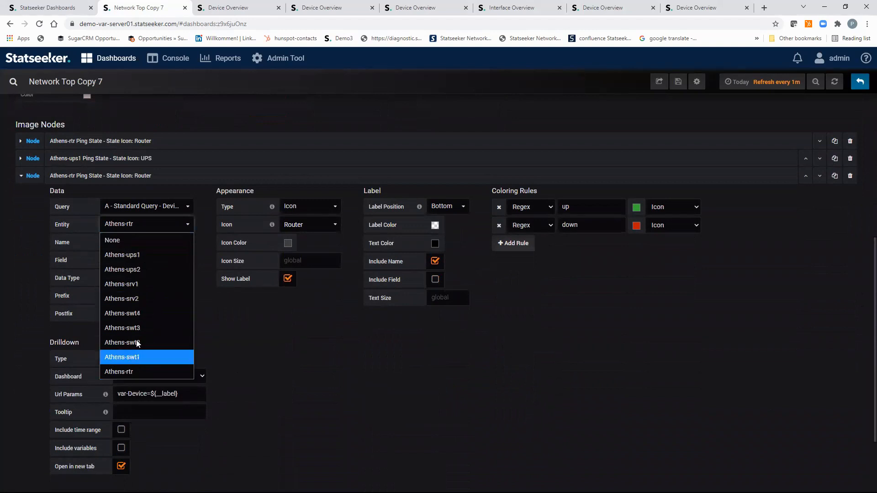
{"action": "left_click", "coordinate": [125, 284]}
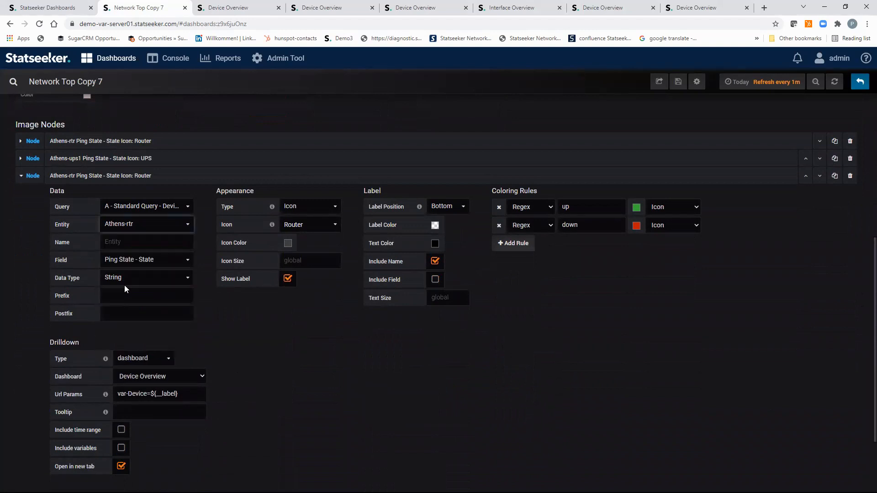
{"action": "left_click", "coordinate": [336, 225]}
{"action": "mouse_move", "coordinate": [314, 267]}
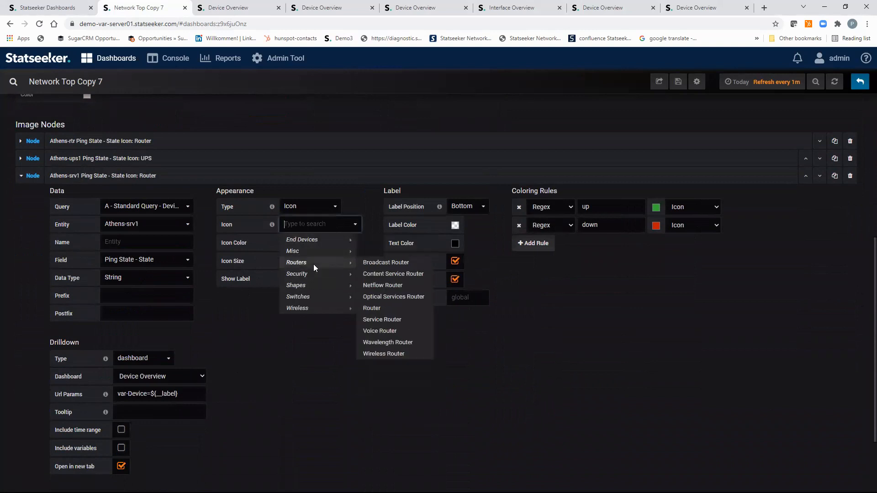
{"action": "mouse_move", "coordinate": [313, 288]}
{"action": "mouse_move", "coordinate": [315, 252]}
{"action": "left_click", "coordinate": [374, 298]}
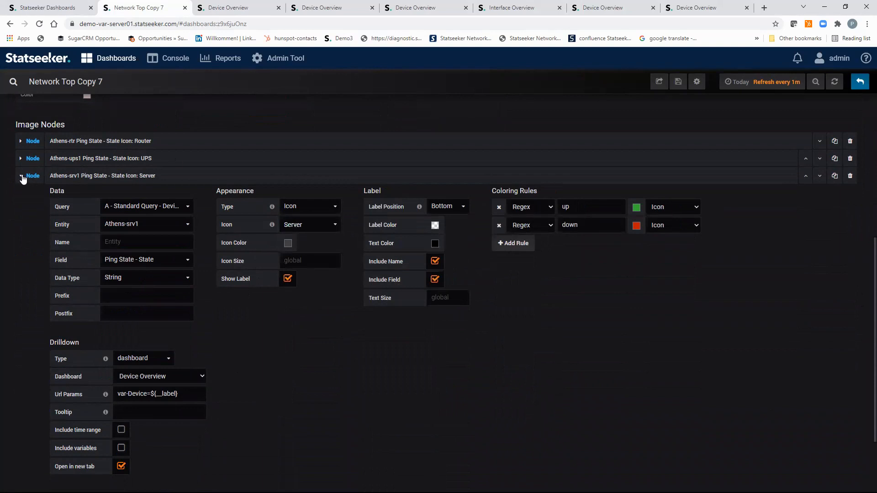
{"action": "left_click", "coordinate": [26, 177]}
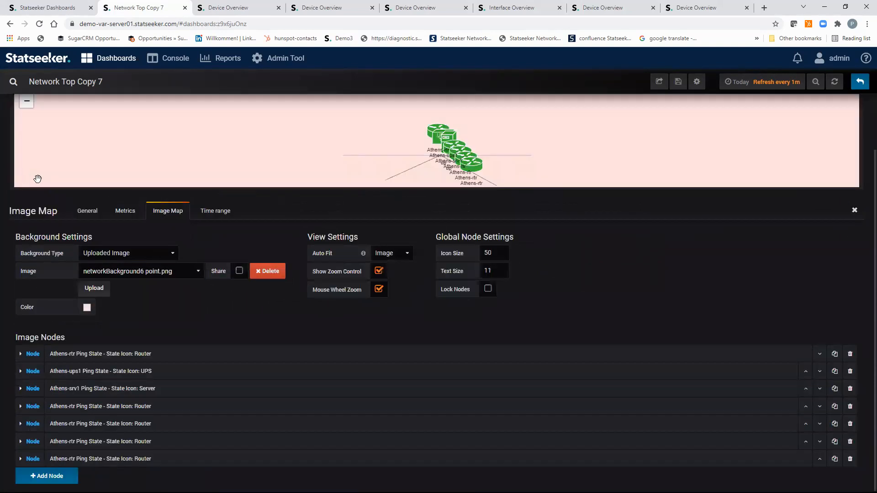
Set the fourth image node's entity to Athens-swt1 and its icon to Switch, and collapse the node
{"action": "left_click", "coordinate": [25, 406]}
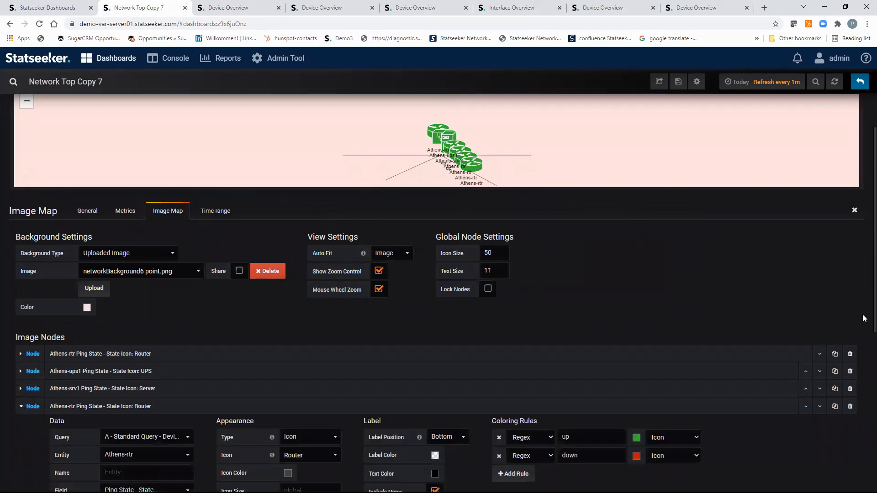
{"action": "scroll", "coordinate": [171, 179], "scroll_direction": "down", "scroll_amount": 6}
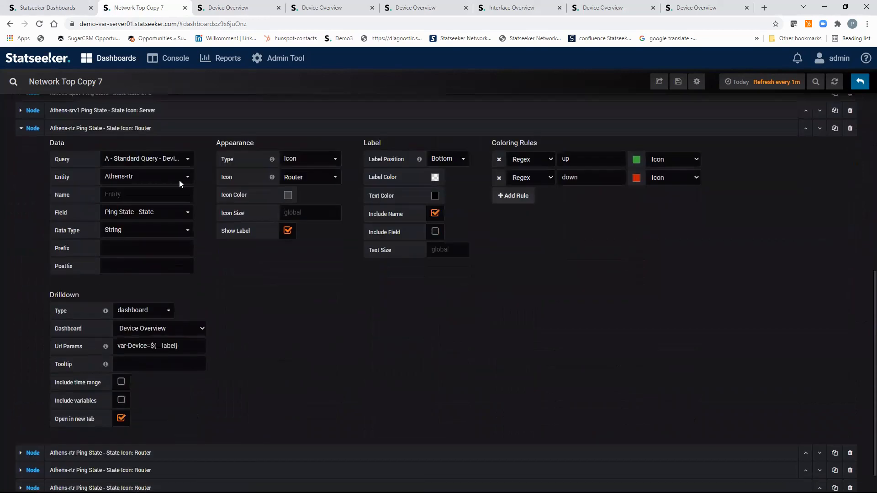
{"action": "left_click", "coordinate": [188, 175]}
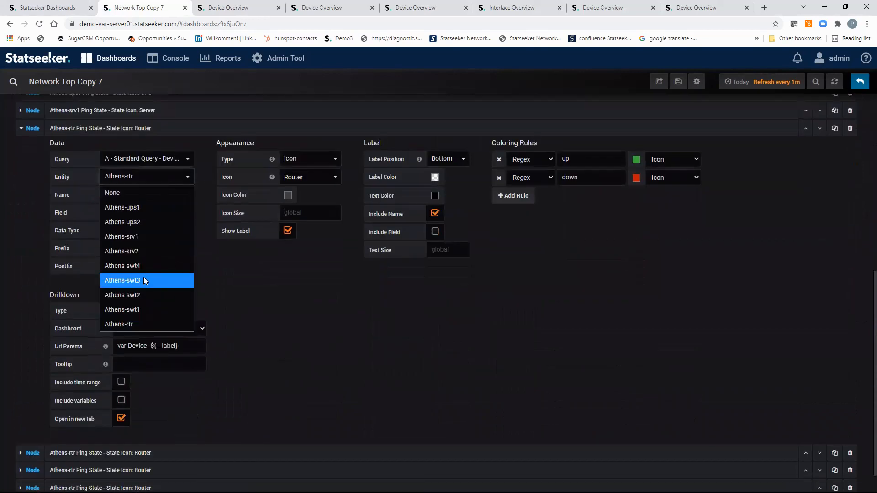
{"action": "left_click", "coordinate": [137, 307]}
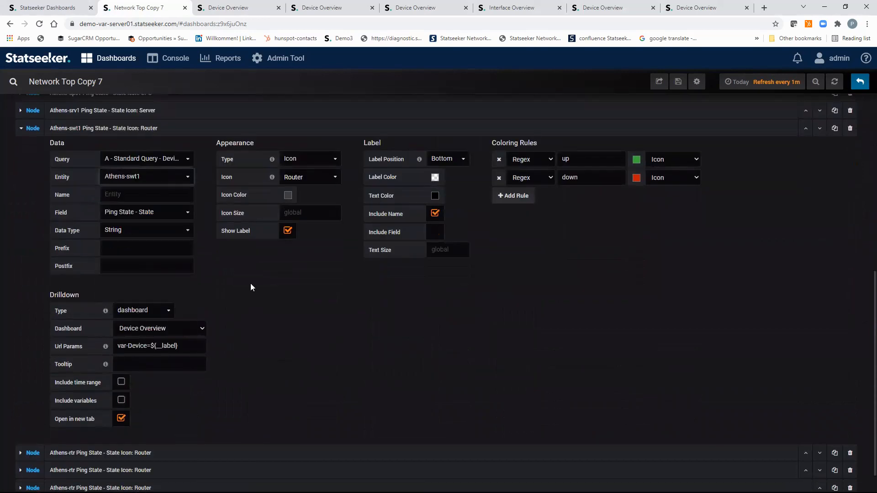
{"action": "left_click", "coordinate": [336, 178]}
{"action": "mouse_move", "coordinate": [307, 247]}
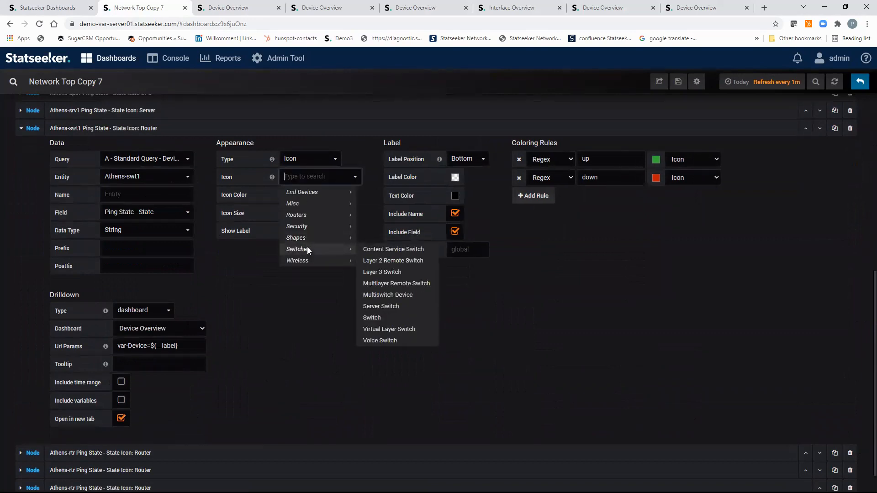
{"action": "left_click", "coordinate": [377, 319]}
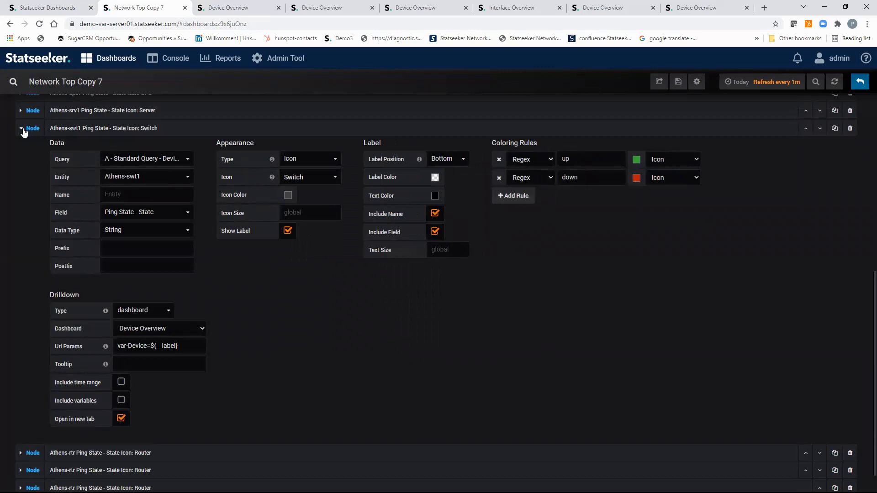
{"action": "left_click", "coordinate": [22, 130]}
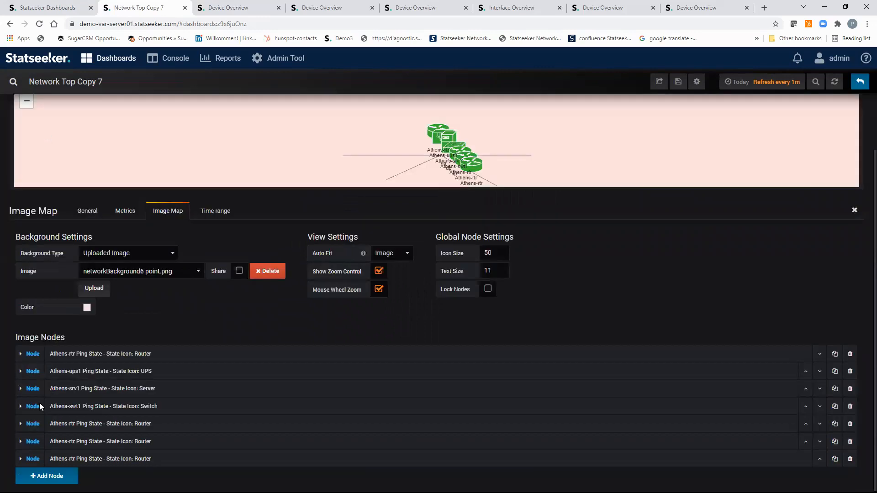
Set the fifth image node's entity to Athens-swt2 and its icon to Virtual Layer Switch, and collapse the node
{"action": "left_click", "coordinate": [26, 424]}
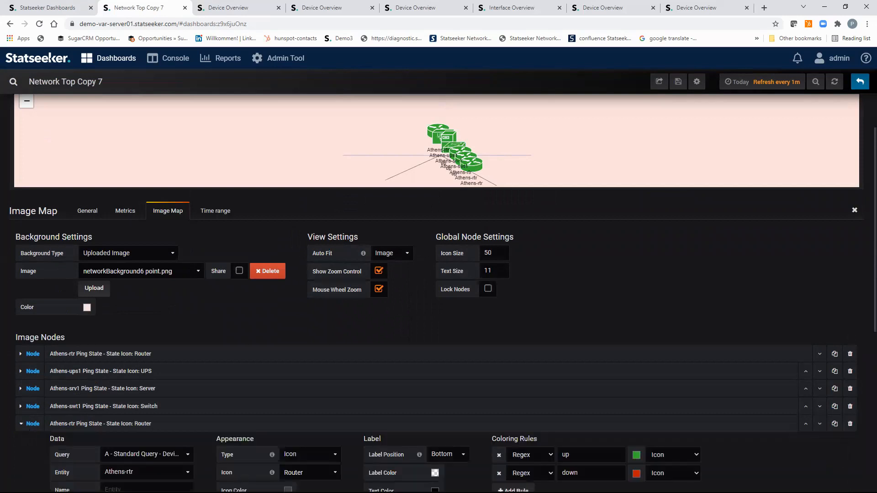
{"action": "scroll", "coordinate": [864, 308], "scroll_direction": "down", "scroll_amount": 6}
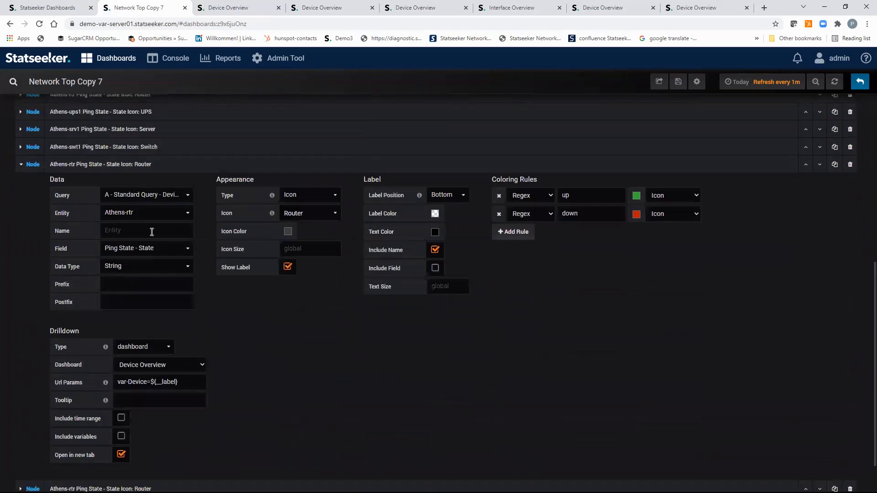
{"action": "left_click", "coordinate": [188, 212]}
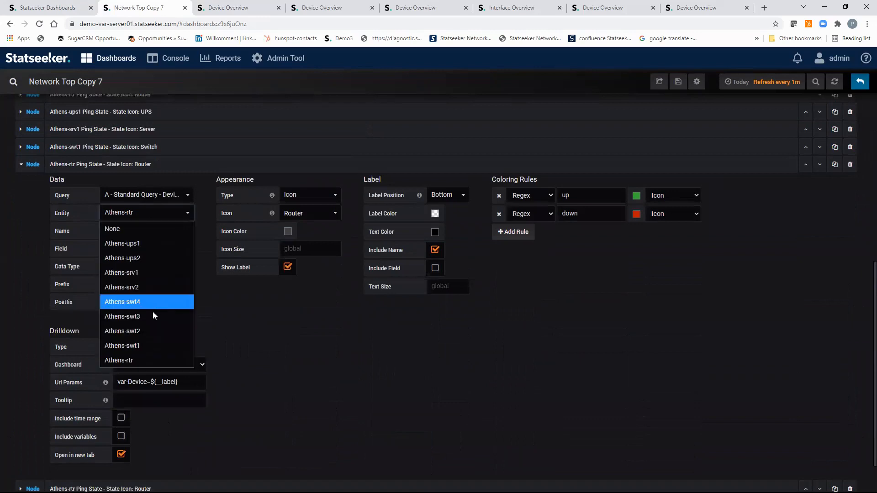
{"action": "left_click", "coordinate": [138, 328]}
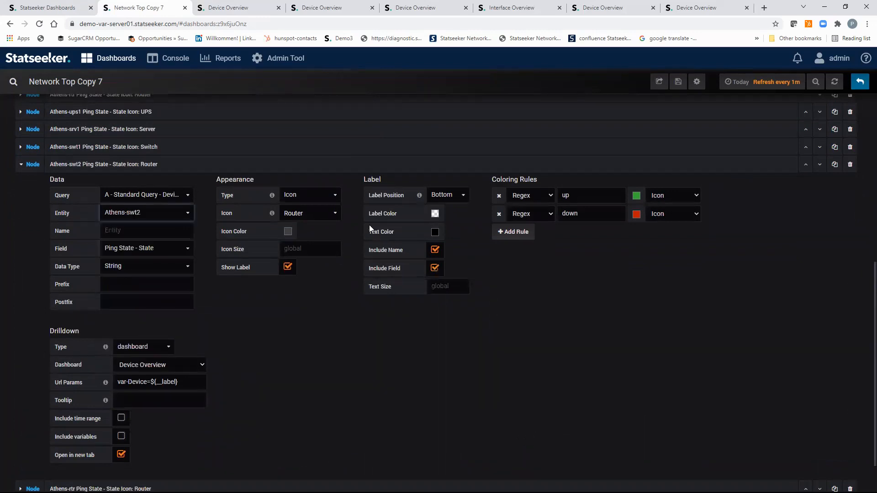
{"action": "left_click", "coordinate": [335, 214]}
{"action": "mouse_move", "coordinate": [311, 276]}
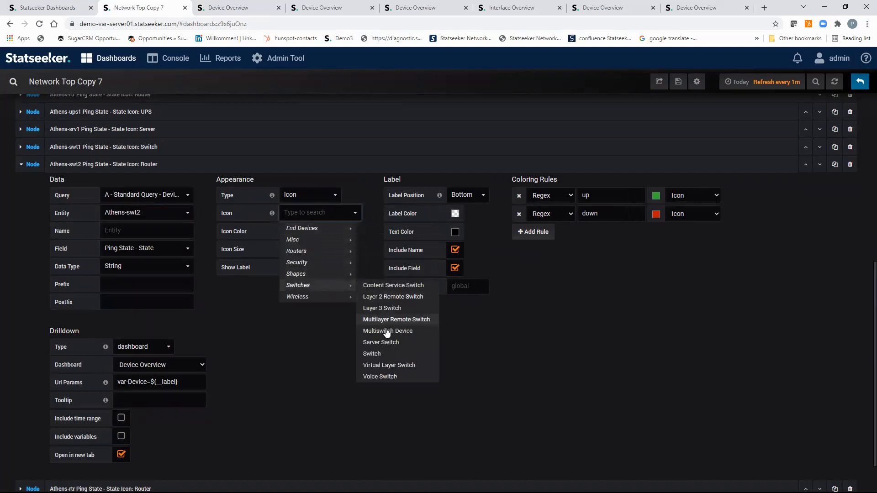
{"action": "left_click", "coordinate": [395, 367]}
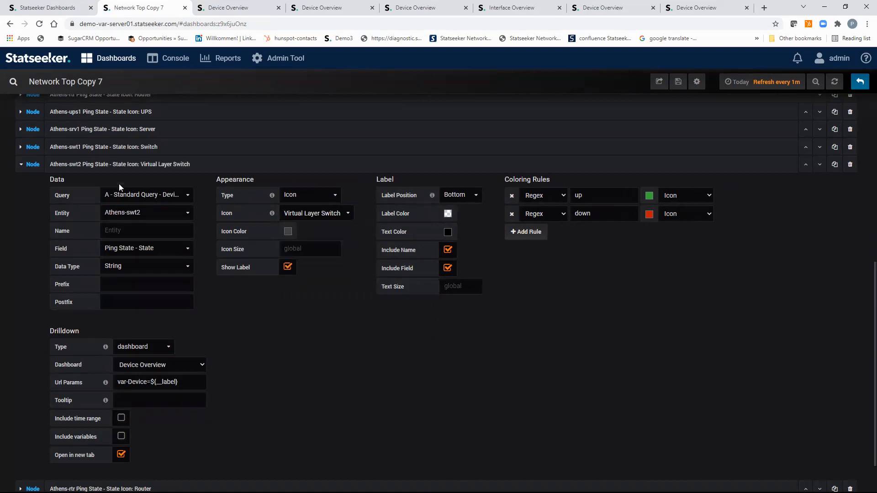
{"action": "left_click", "coordinate": [20, 165]}
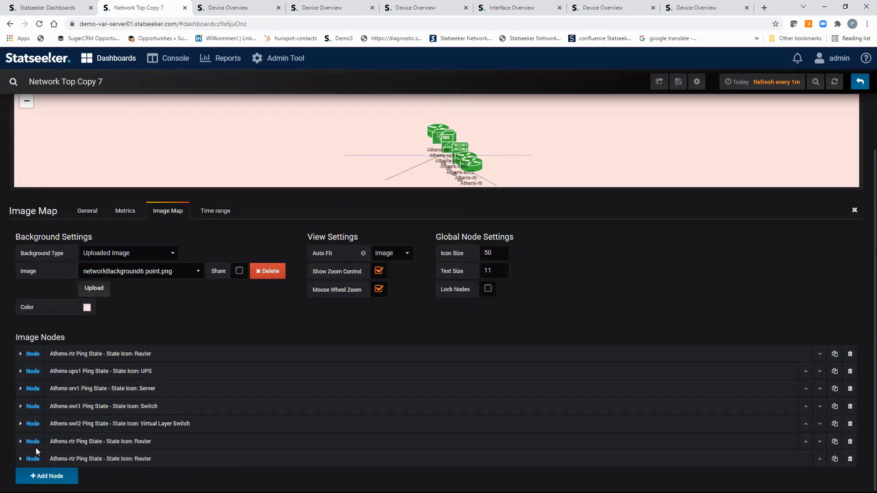
Set the sixth image node's entity to Athens-swt4 and its icon to Switch, and collapse the node
{"action": "left_click", "coordinate": [21, 442]}
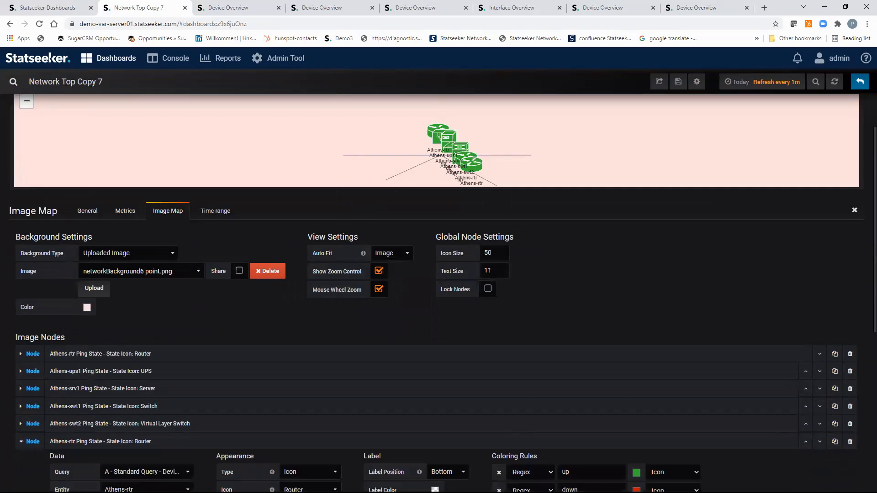
{"action": "scroll", "coordinate": [158, 245], "scroll_direction": "down", "scroll_amount": 5}
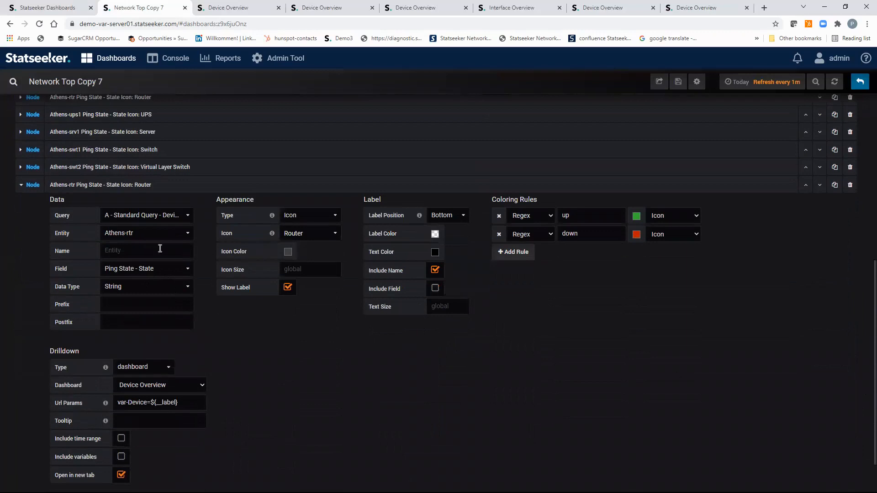
{"action": "left_click", "coordinate": [187, 232]}
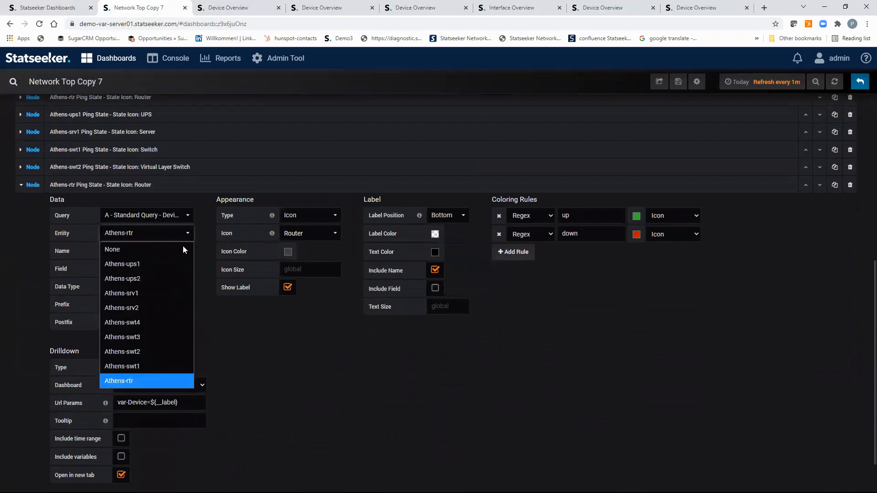
{"action": "left_click", "coordinate": [137, 323]}
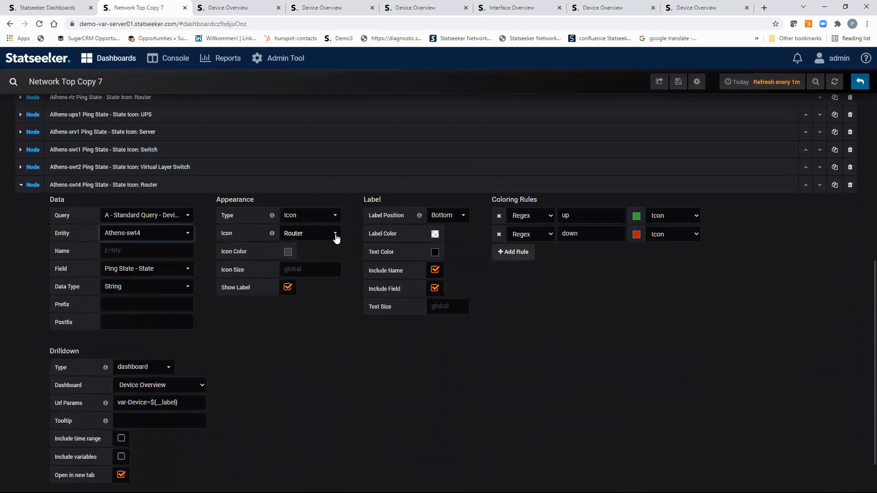
{"action": "left_click", "coordinate": [336, 233]}
{"action": "mouse_move", "coordinate": [320, 274]}
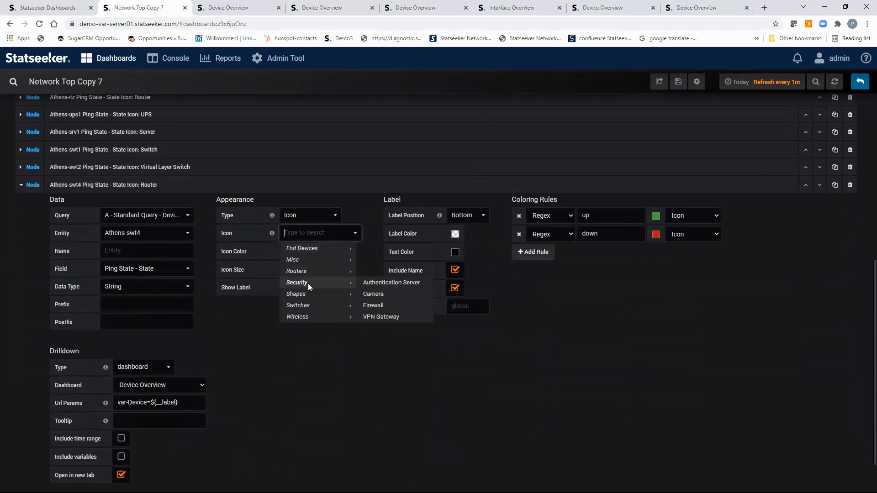
{"action": "mouse_move", "coordinate": [308, 304]}
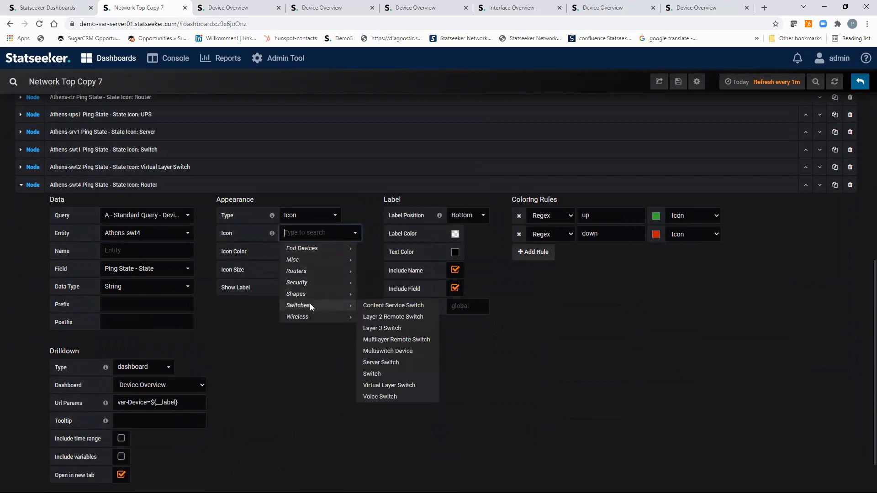
{"action": "left_click", "coordinate": [378, 376]}
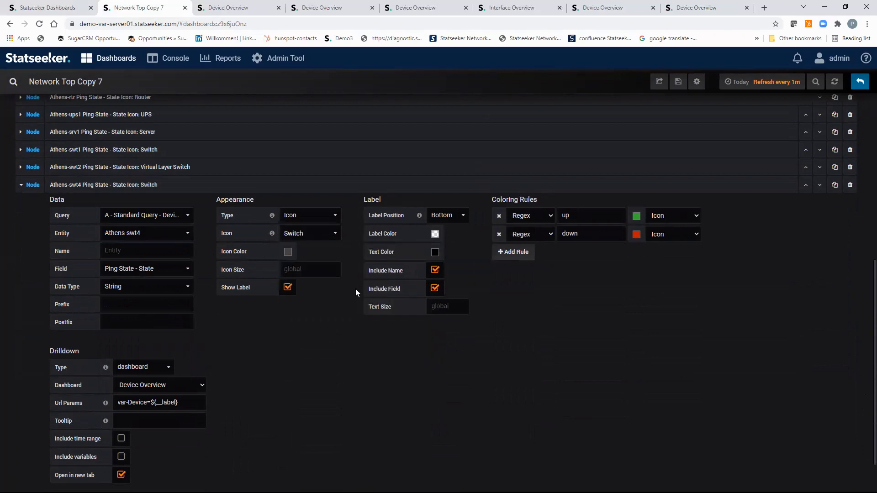
{"action": "left_click", "coordinate": [21, 185]}
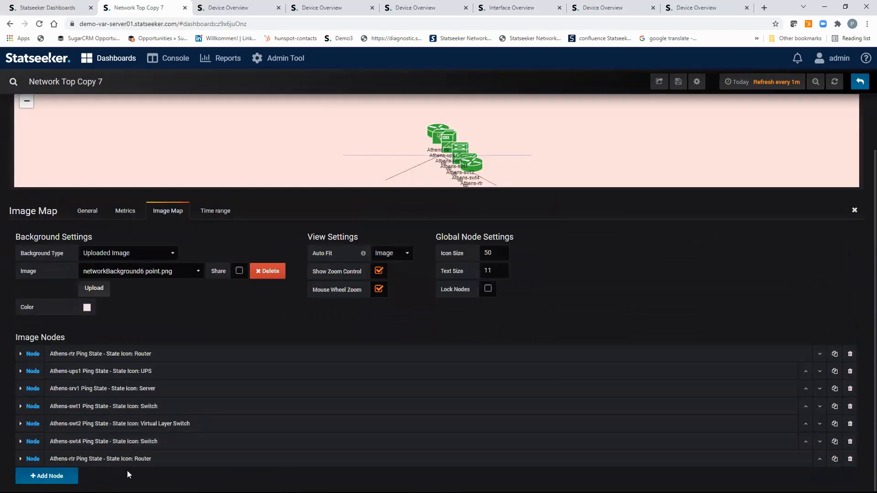
Set the seventh image node's entity to Athens-swt3 and its icon to Switch
{"action": "left_click", "coordinate": [21, 459]}
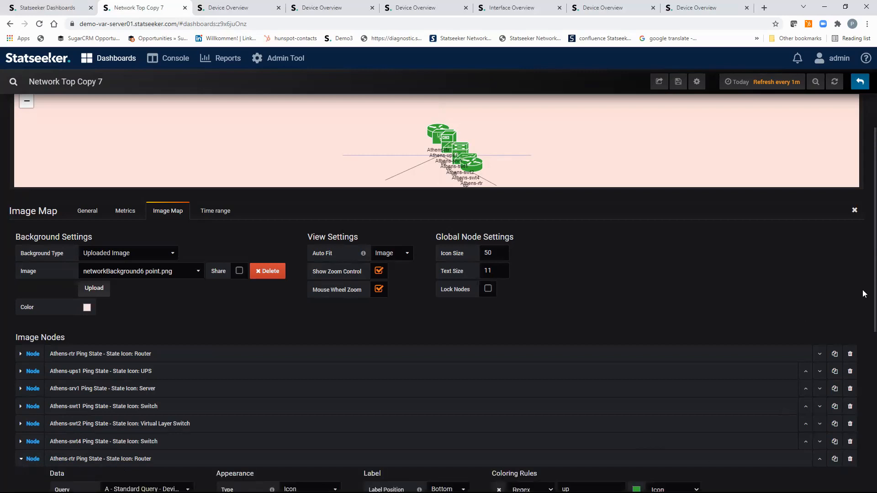
{"action": "scroll", "coordinate": [864, 294], "scroll_direction": "down", "scroll_amount": 5}
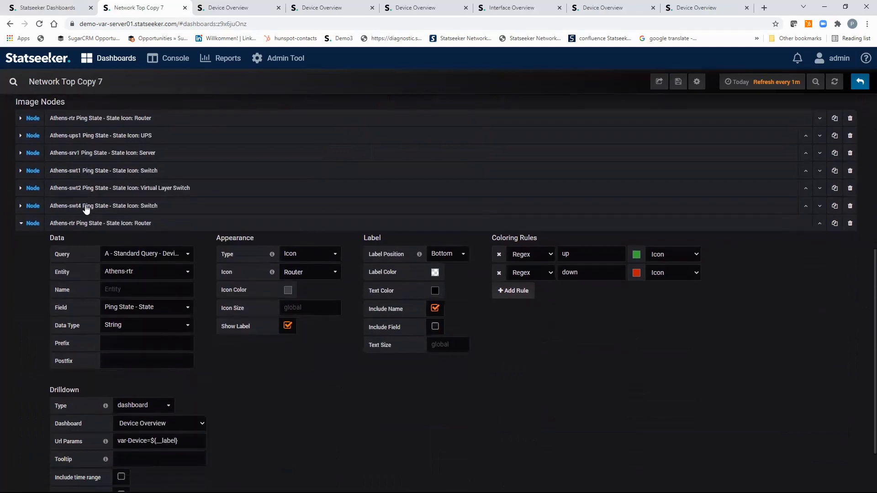
{"action": "left_click", "coordinate": [187, 272]}
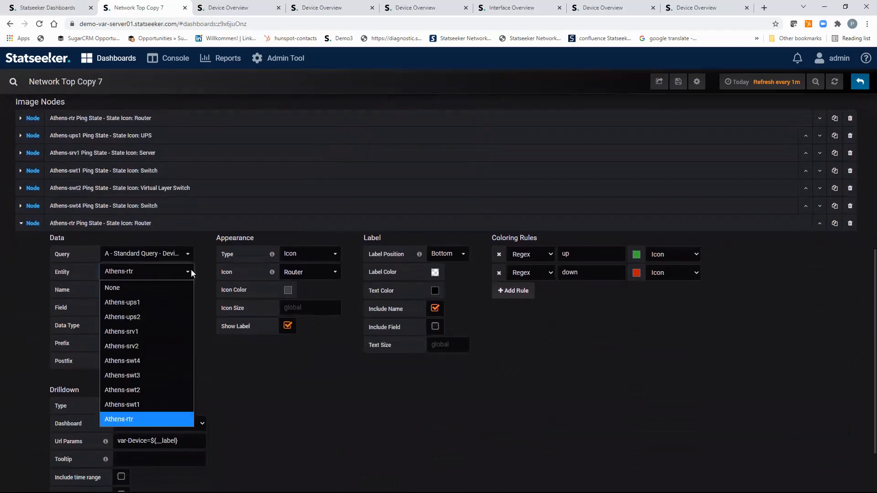
{"action": "left_click", "coordinate": [134, 376]}
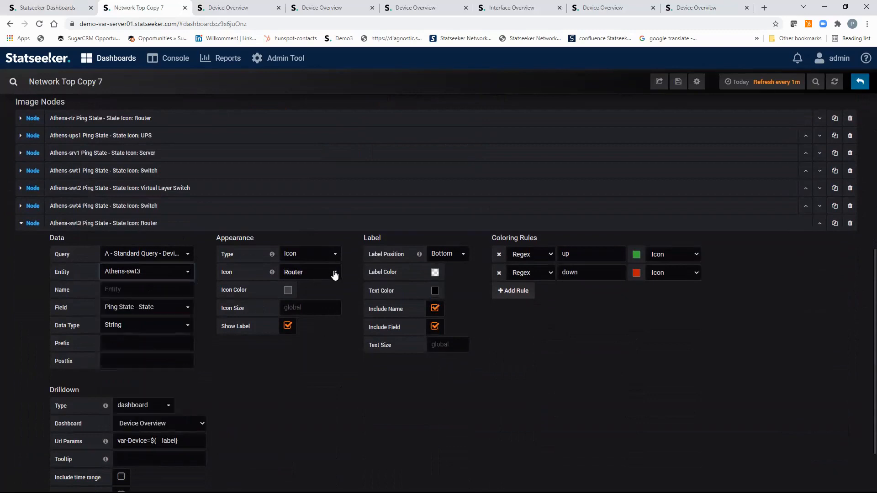
{"action": "left_click", "coordinate": [334, 272]}
{"action": "mouse_move", "coordinate": [308, 331]}
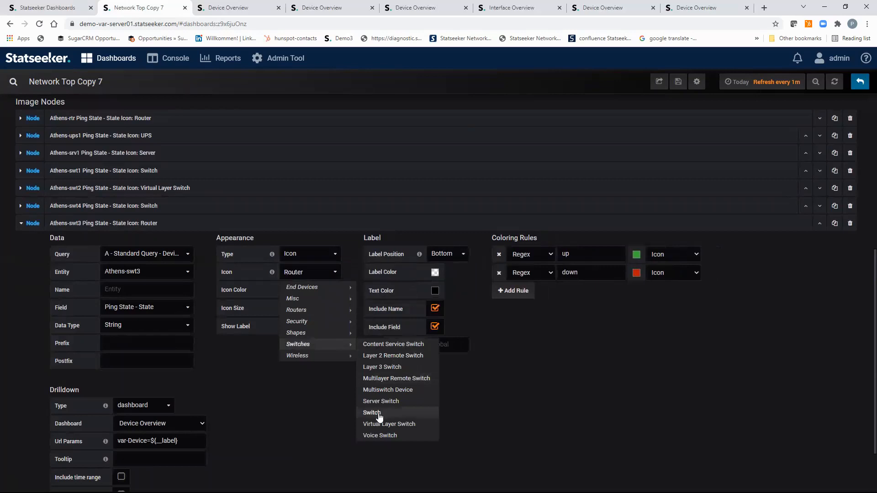
{"action": "left_click", "coordinate": [375, 414]}
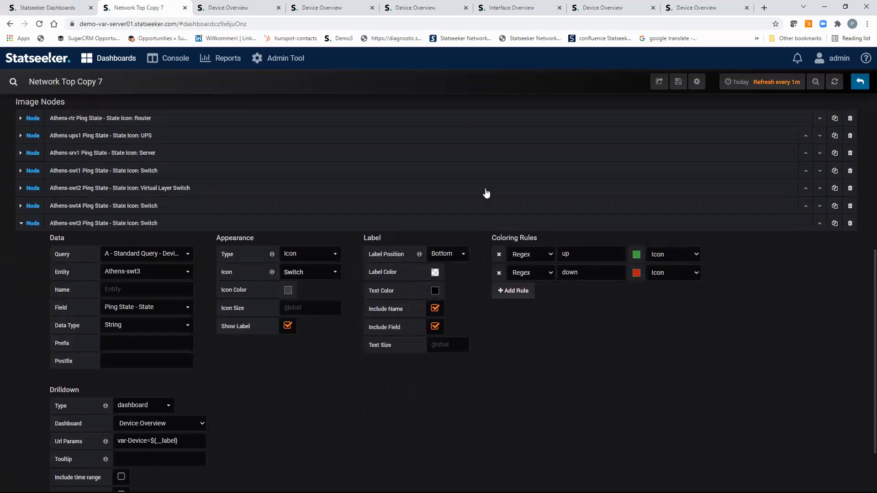
Save the dashboard and return from the panel editor to the dashboard view
{"action": "left_click", "coordinate": [678, 82]}
{"action": "left_click", "coordinate": [415, 195]}
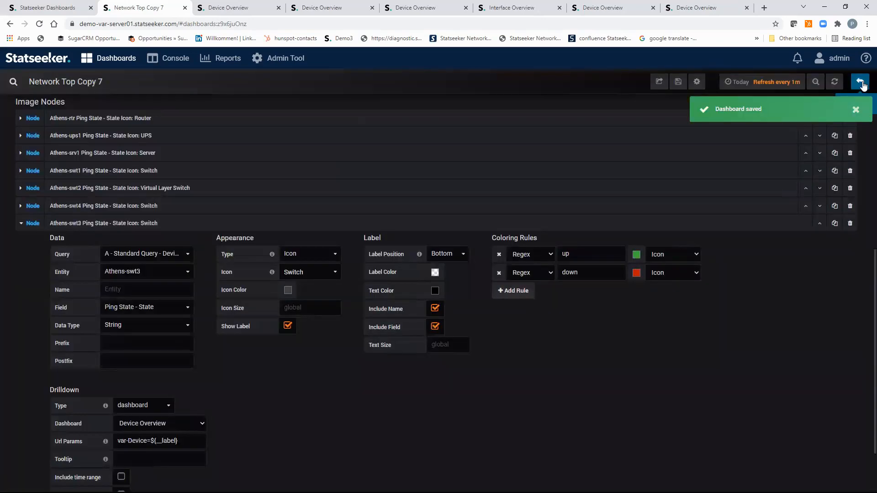
{"action": "left_click", "coordinate": [861, 82]}
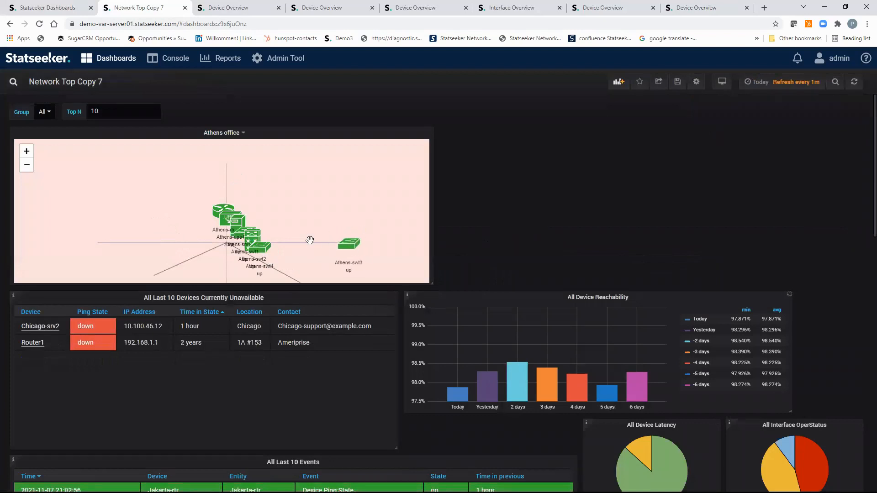
Arrange the overlapping nodes on the network background, with Athens-swt2 at the hub and the switches, server and UPS at the spoke ends
{"action": "left_click_drag", "start_coordinate": [265, 254], "coordinate": [102, 241]}
{"action": "left_click_drag", "start_coordinate": [261, 251], "coordinate": [101, 242]}
{"action": "left_click_drag", "start_coordinate": [252, 241], "coordinate": [302, 281]}
{"action": "left_click_drag", "start_coordinate": [236, 226], "coordinate": [154, 271]}
{"action": "left_click_drag", "start_coordinate": [230, 218], "coordinate": [228, 282]}
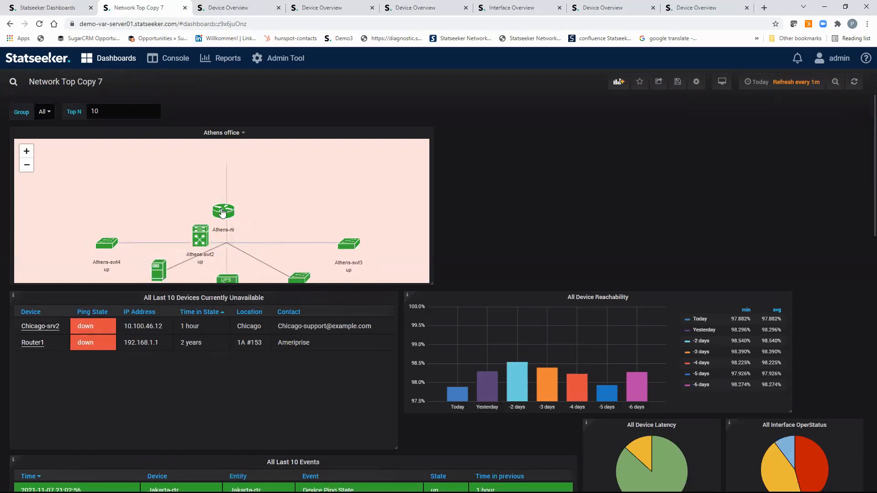
{"action": "left_click_drag", "start_coordinate": [199, 240], "coordinate": [225, 241]}
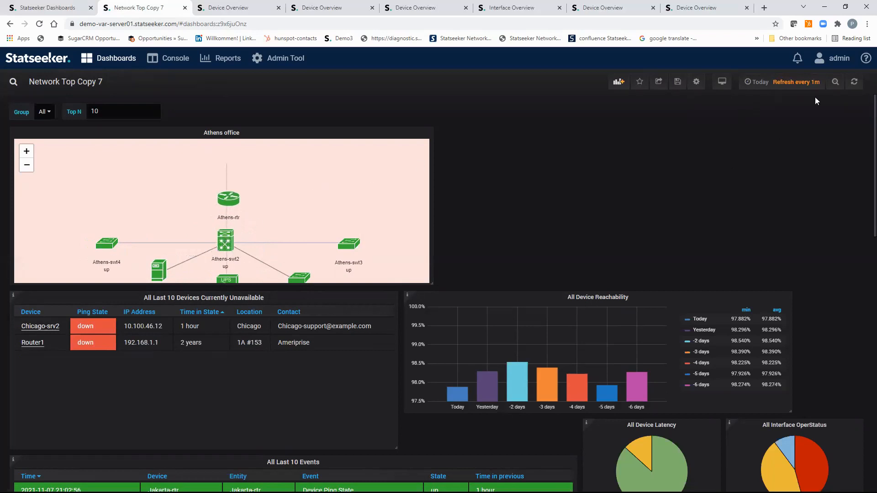
Move the Athens-rtr node to the upper end of the vertical line and refresh the dashboard
{"action": "left_click", "coordinate": [854, 83]}
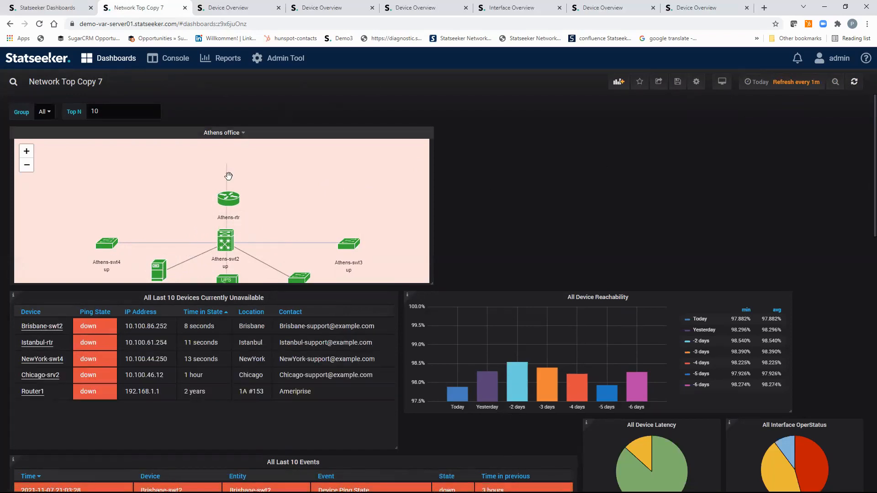
{"action": "left_click_drag", "start_coordinate": [230, 203], "coordinate": [229, 171]}
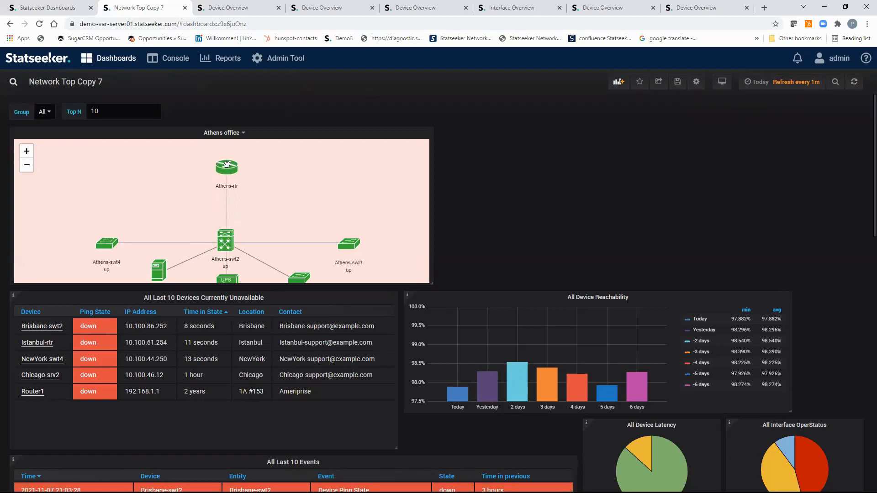
{"action": "left_click", "coordinate": [244, 132]}
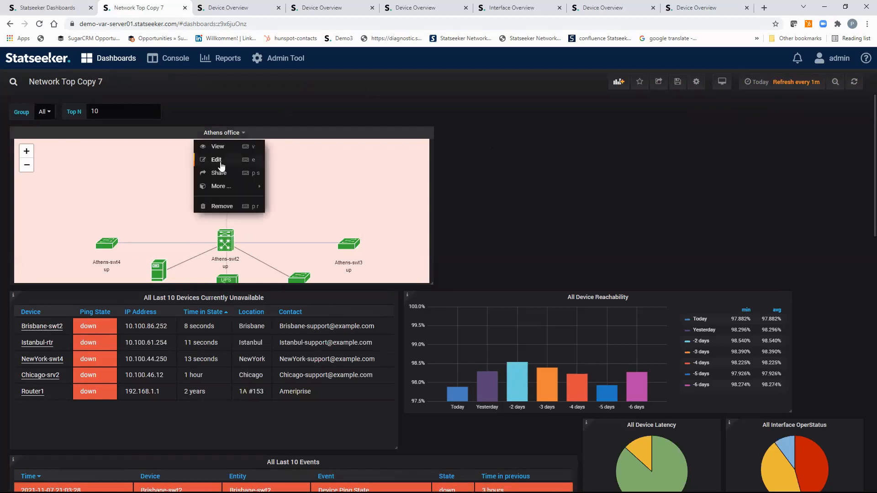
{"action": "left_click", "coordinate": [854, 81]}
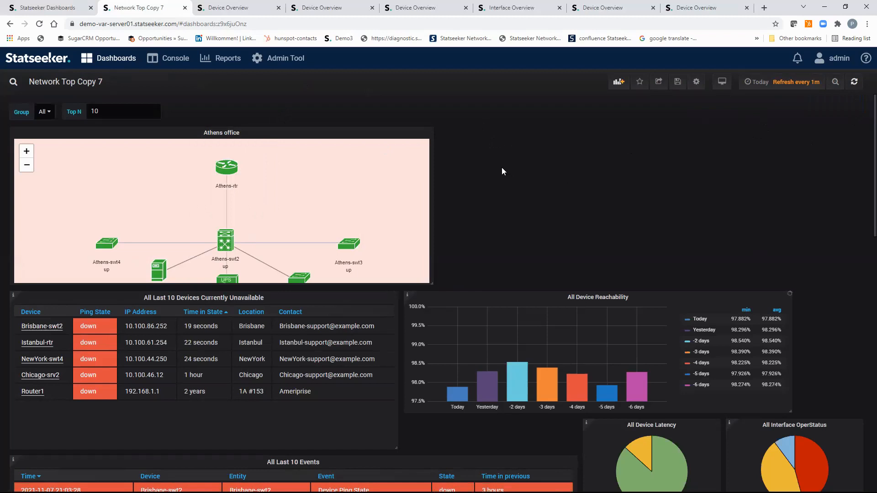
Make the Athens office panel slightly taller and shift its map upward to bring the lower nodes into frame
{"action": "scroll", "coordinate": [297, 185], "scroll_direction": "down", "scroll_amount": 2}
{"action": "left_click_drag", "start_coordinate": [298, 181], "coordinate": [288, 187]}
{"action": "mouse_move", "coordinate": [430, 284]}
{"action": "left_mouse_down"}
{"action": "mouse_move", "coordinate": [430, 321]}
{"action": "mouse_move", "coordinate": [431, 295]}
{"action": "left_mouse_up"}
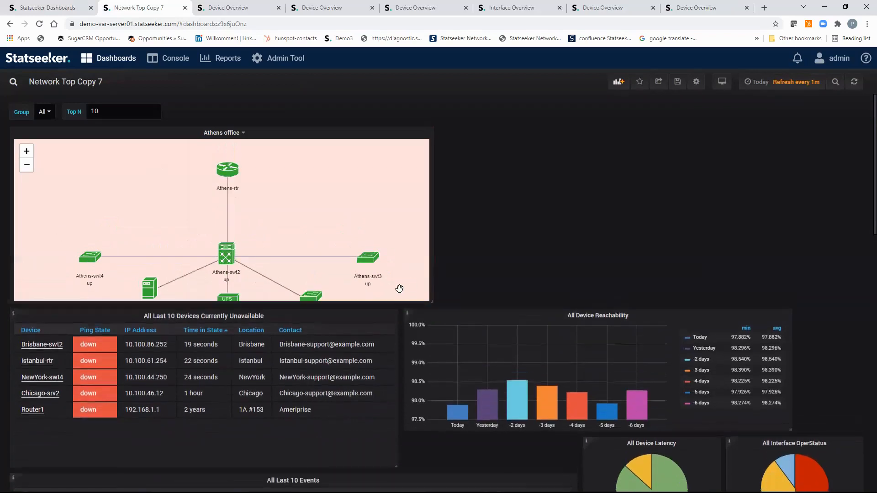
{"action": "left_click_drag", "start_coordinate": [251, 194], "coordinate": [251, 173]}
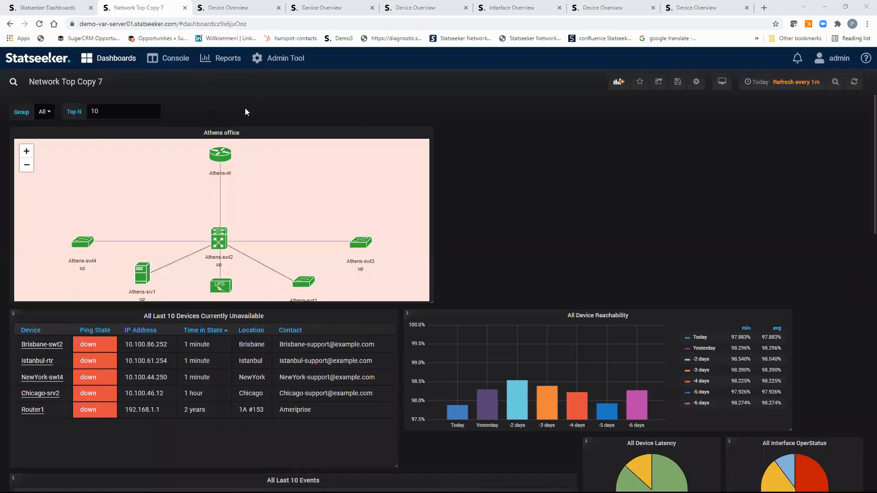
Reopen the Athens office panel for editing and collapse the Athens-swt3 node
{"action": "left_click", "coordinate": [243, 133]}
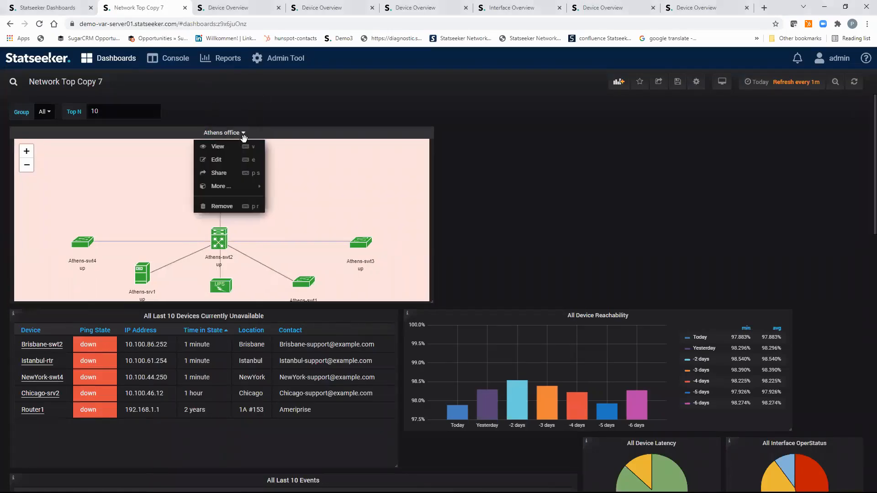
{"action": "left_click", "coordinate": [216, 160]}
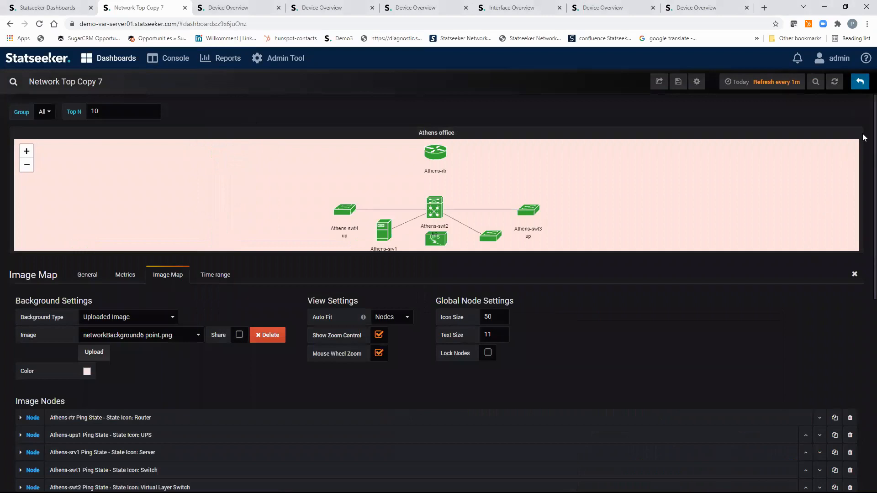
{"action": "scroll", "coordinate": [863, 138], "scroll_direction": "down", "scroll_amount": 7}
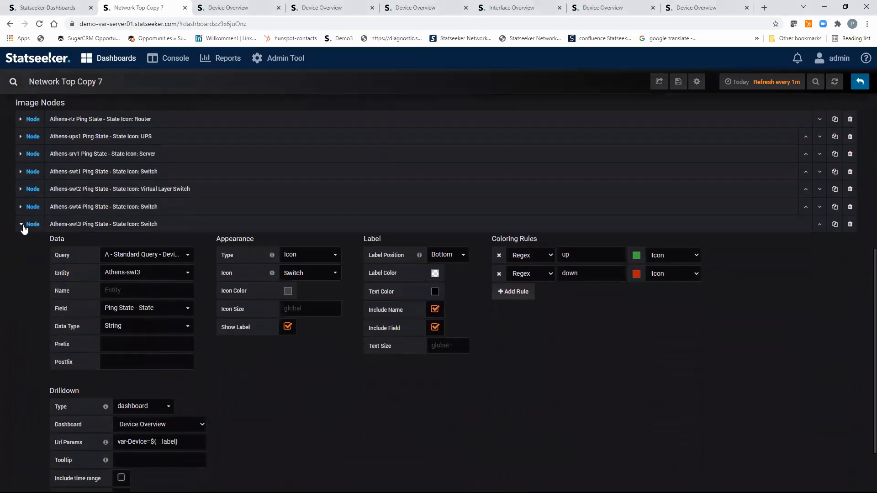
{"action": "left_click", "coordinate": [22, 225]}
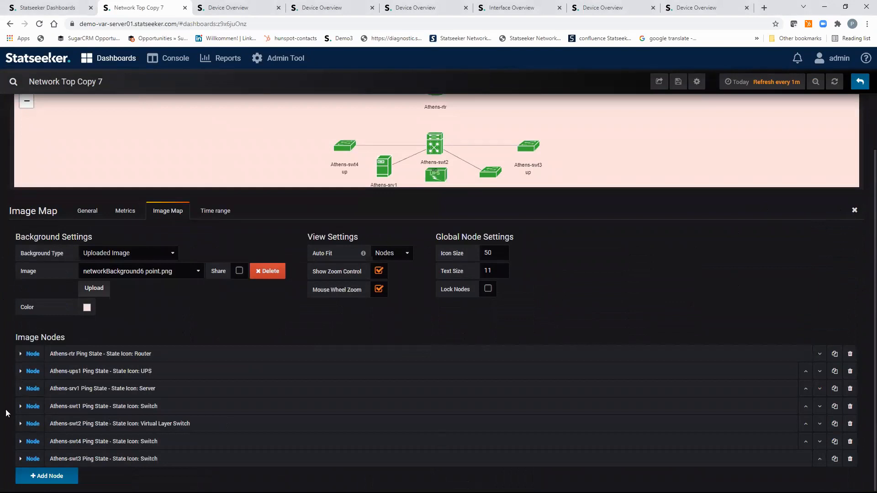
Add an image node using the query B - Standard Query - Interface with the entity Athens-srv1 int.3
{"action": "left_click", "coordinate": [44, 477]}
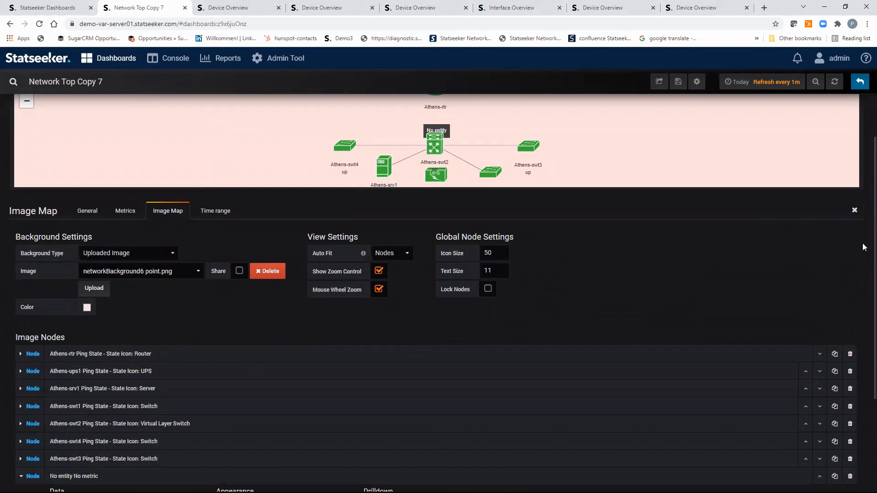
{"action": "scroll", "coordinate": [864, 255], "scroll_direction": "down", "scroll_amount": 3}
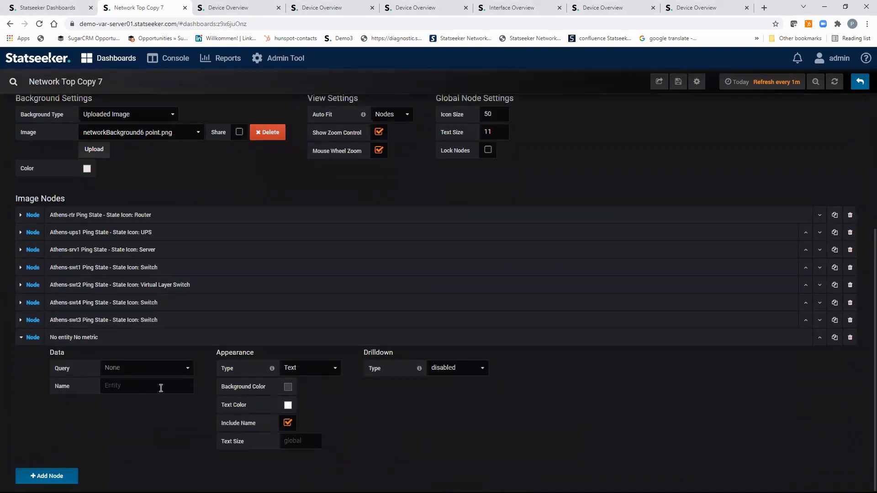
{"action": "left_click", "coordinate": [188, 369]}
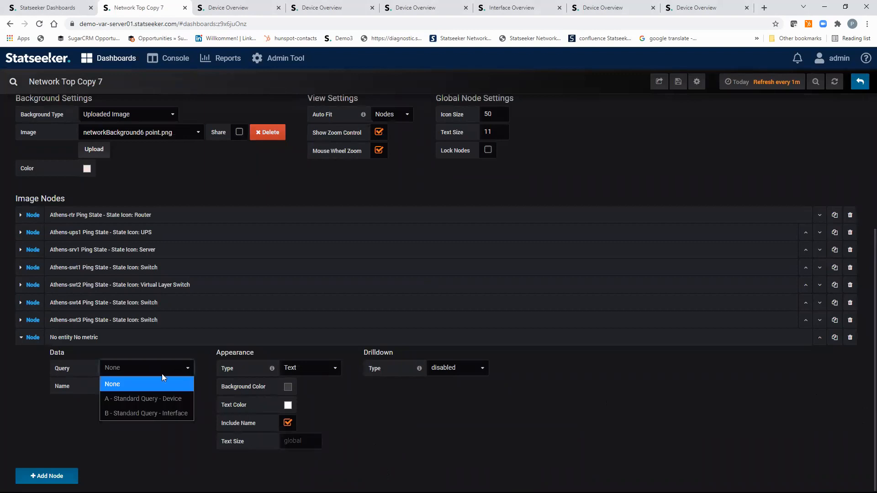
{"action": "left_click", "coordinate": [156, 417]}
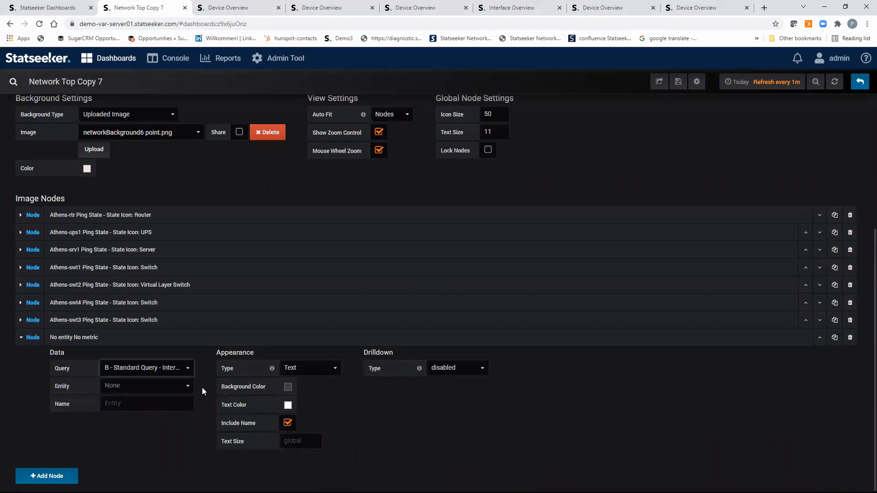
{"action": "left_click", "coordinate": [189, 387]}
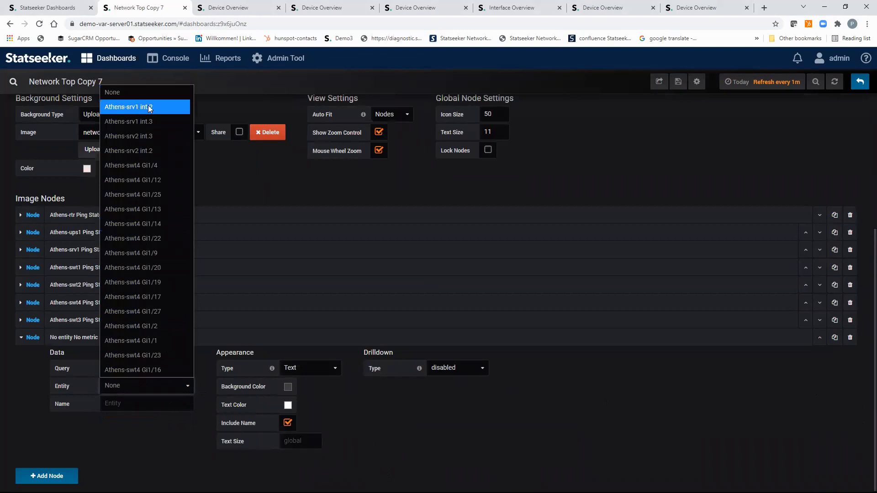
{"action": "left_click", "coordinate": [148, 123]}
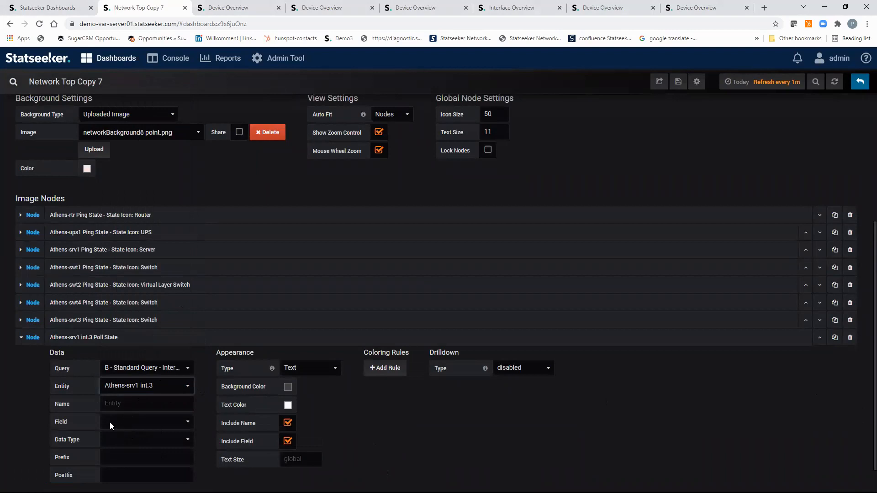
Set the new node's field to Rx Util - Average with the data type Number
{"action": "left_click", "coordinate": [188, 423]}
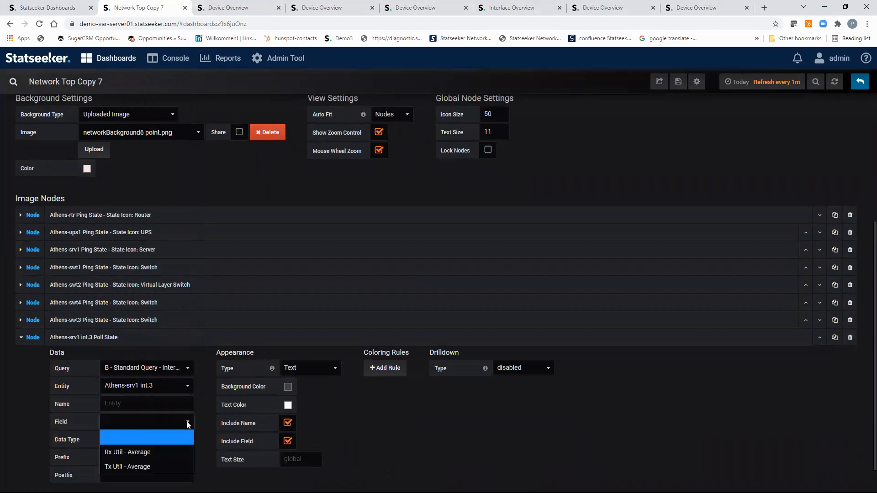
{"action": "left_click", "coordinate": [147, 453]}
{"action": "left_click", "coordinate": [189, 441]}
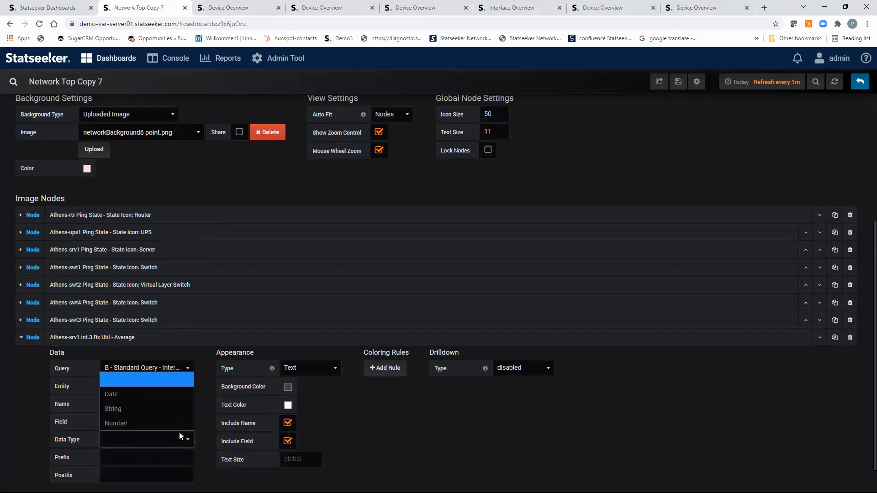
{"action": "left_click", "coordinate": [137, 424]}
Set the Athens-srv1 int.3 node's unit to percent (0-100) and clear its decimals value
{"action": "left_click", "coordinate": [188, 458]}
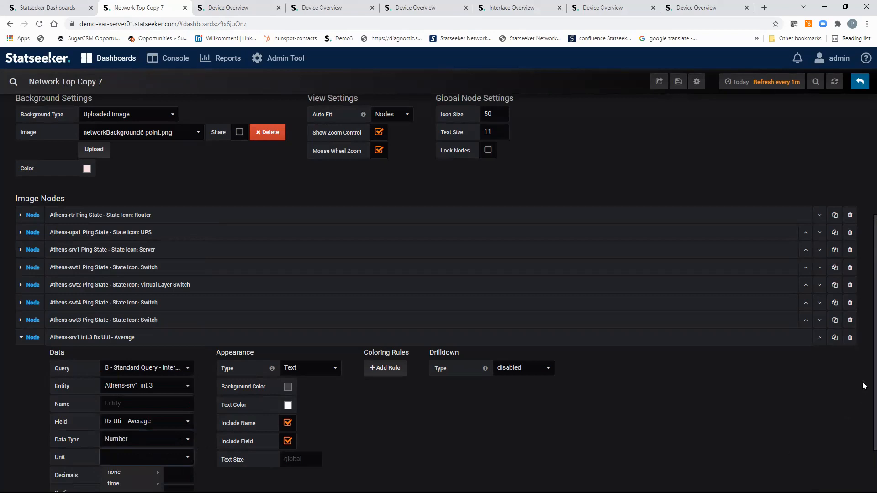
{"action": "scroll", "coordinate": [864, 386], "scroll_direction": "down", "scroll_amount": 2}
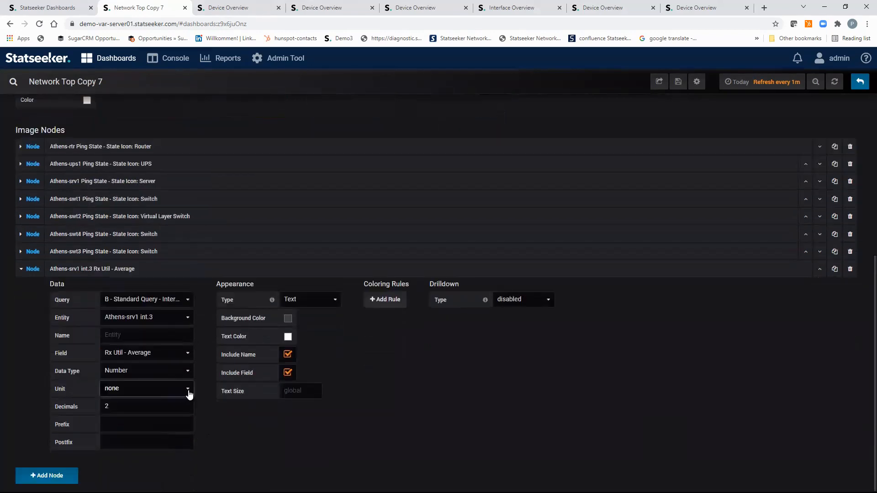
{"action": "left_click", "coordinate": [188, 394]}
{"action": "mouse_move", "coordinate": [147, 405]}
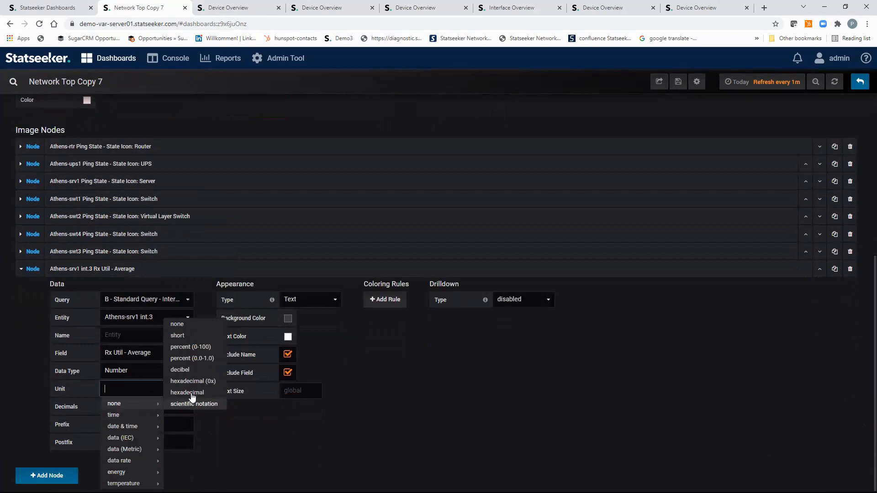
{"action": "left_click", "coordinate": [191, 348]}
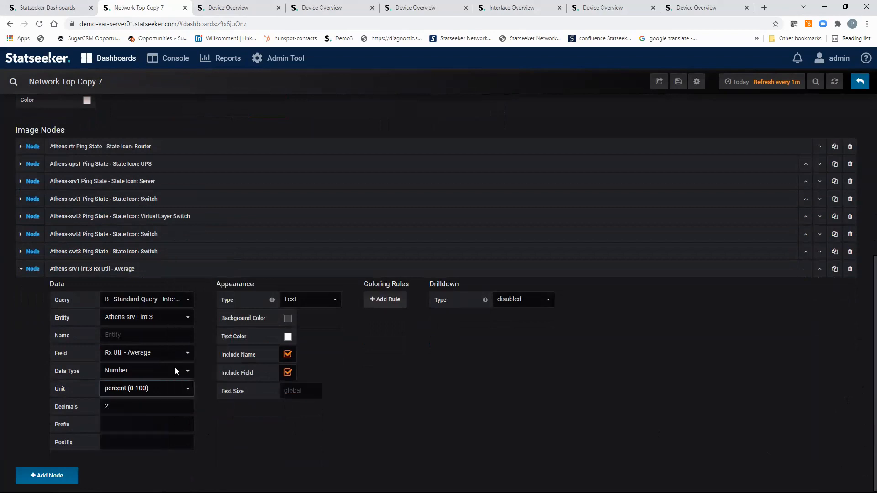
{"action": "left_click_drag", "start_coordinate": [109, 406], "coordinate": [102, 407]}
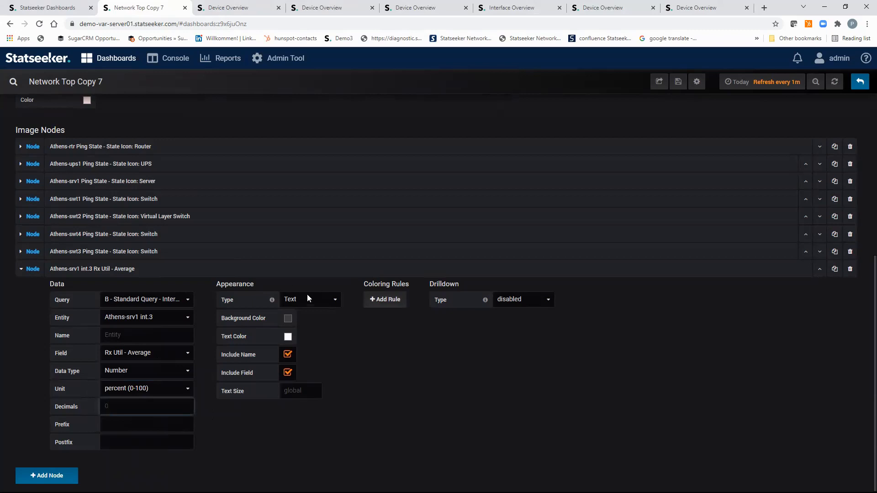
Make the Athens-srv1 int.3 node's background color fully transparent
{"action": "left_click", "coordinate": [288, 319]}
{"action": "left_click", "coordinate": [299, 246]}
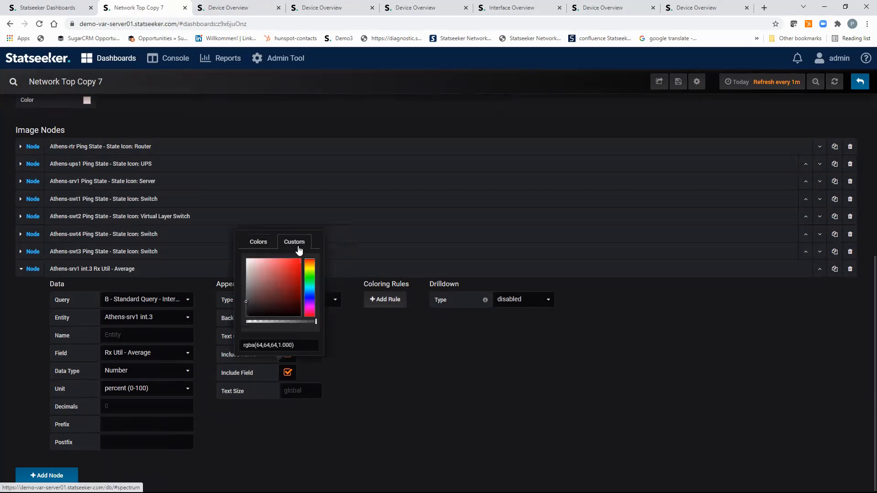
{"action": "left_click_drag", "start_coordinate": [314, 322], "coordinate": [271, 322]}
{"action": "left_click", "coordinate": [247, 322]}
{"action": "left_click", "coordinate": [376, 360]}
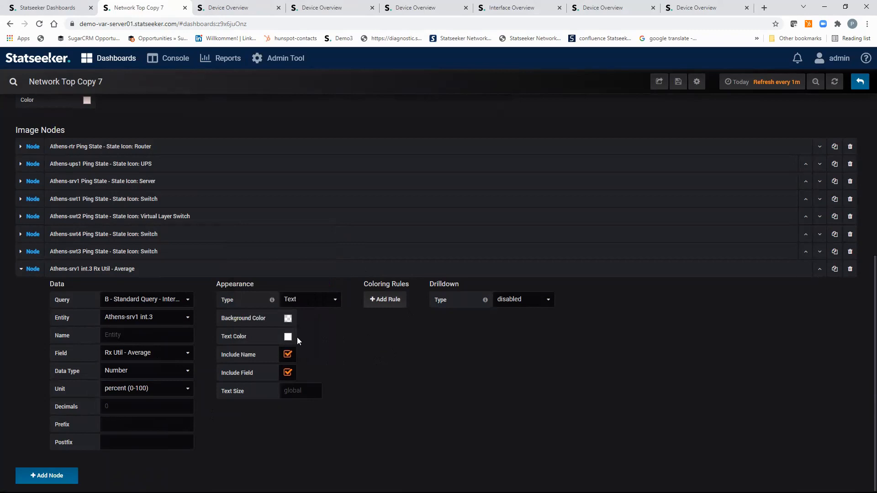
Set the Athens-srv1 int.3 node's text color to black
{"action": "left_click", "coordinate": [288, 337]}
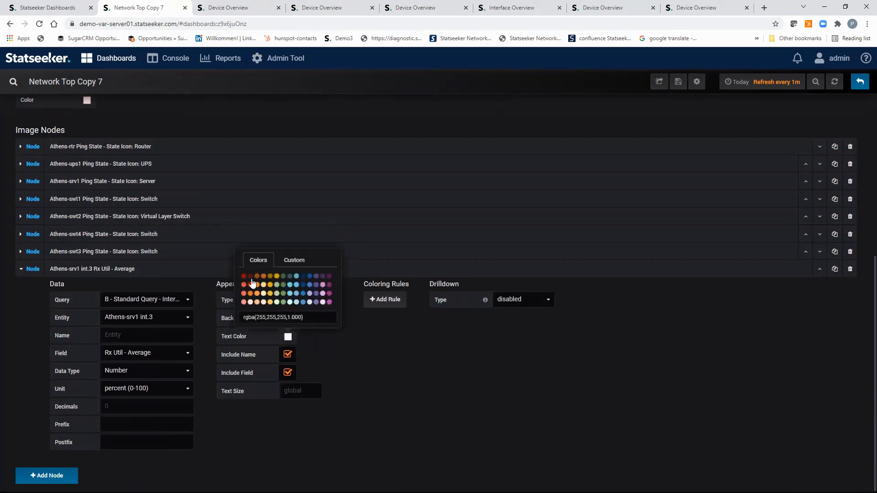
{"action": "left_click", "coordinate": [294, 262]}
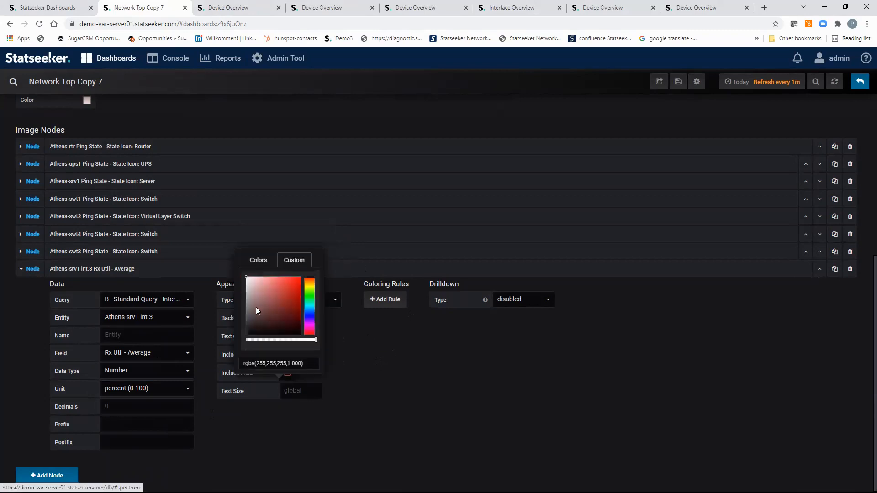
{"action": "left_click", "coordinate": [247, 334]}
{"action": "left_click", "coordinate": [383, 374]}
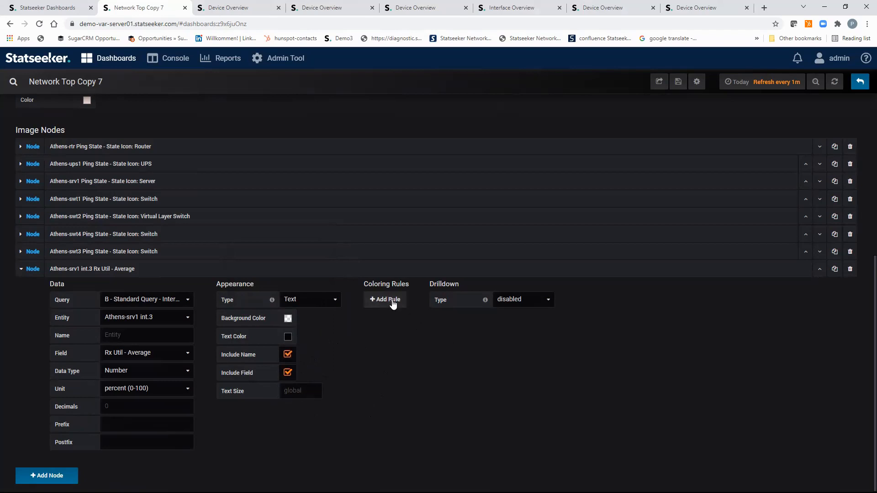
Add a range coloring rule with no lower limit and an upper limit of 20, applying green to the text
{"action": "left_click", "coordinate": [393, 303]}
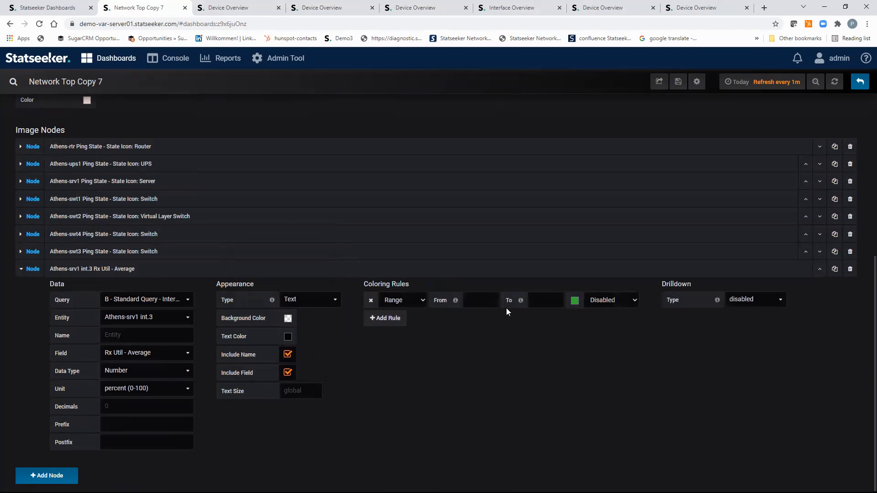
{"action": "left_click", "coordinate": [480, 300]}
{"action": "left_click", "coordinate": [540, 300]}
{"action": "left_click", "coordinate": [634, 302]}
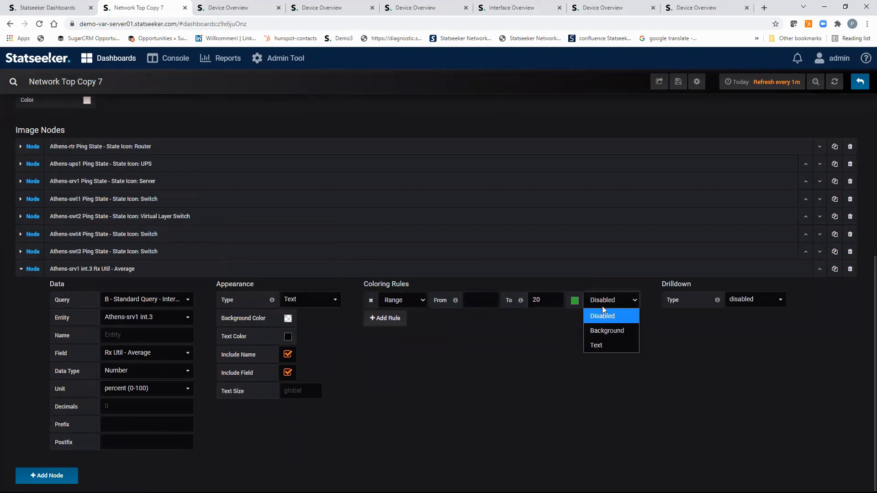
{"action": "left_click", "coordinate": [600, 346]}
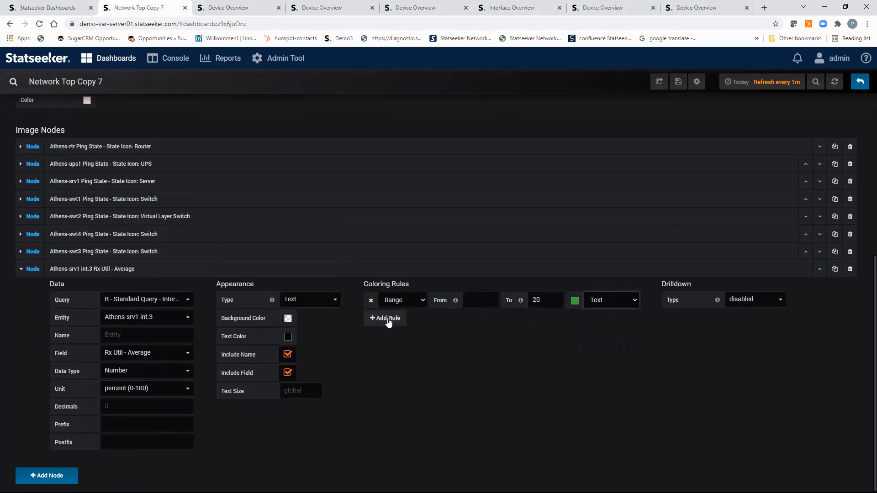
Add a second range coloring rule from 20 to 40 that applies dark orange to the text
{"action": "left_click", "coordinate": [387, 318]}
{"action": "left_click", "coordinate": [474, 319]}
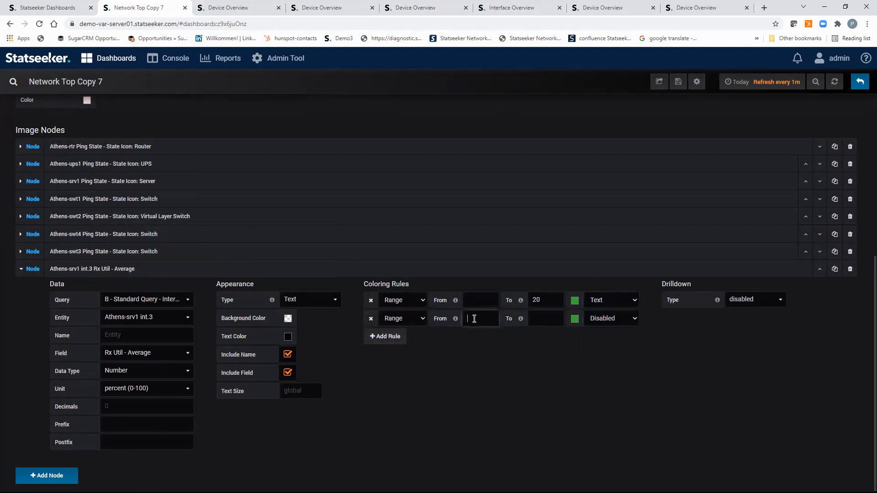
{"action": "type", "text": "20"}
{"action": "left_click", "coordinate": [542, 320]}
{"action": "left_click", "coordinate": [574, 318]}
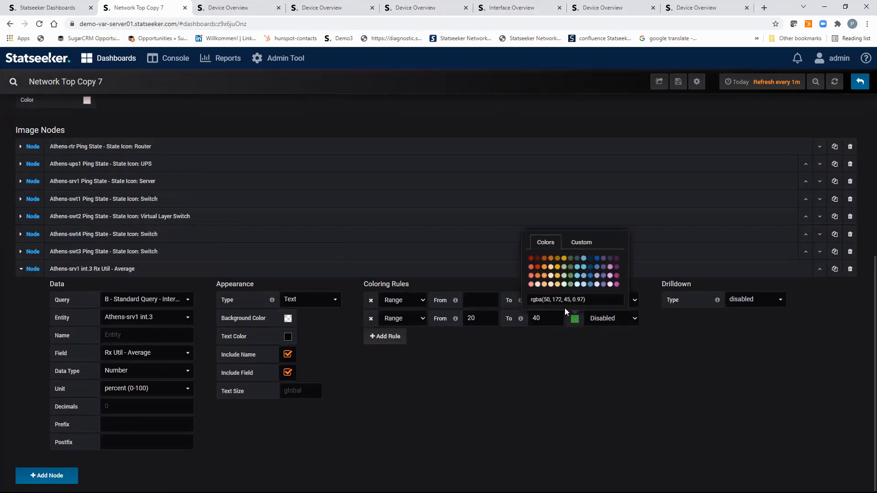
{"action": "left_click", "coordinate": [545, 268]}
{"action": "left_click", "coordinate": [544, 258]}
{"action": "left_click", "coordinate": [635, 319]}
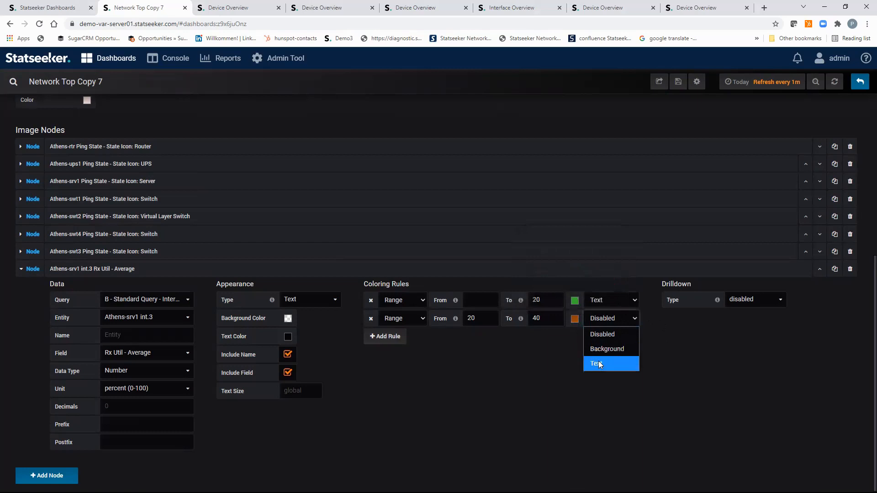
{"action": "left_click", "coordinate": [597, 361]}
Add a third range coloring rule from 40 with no upper limit, applying a custom near-black color to the text
{"action": "left_click", "coordinate": [389, 337]}
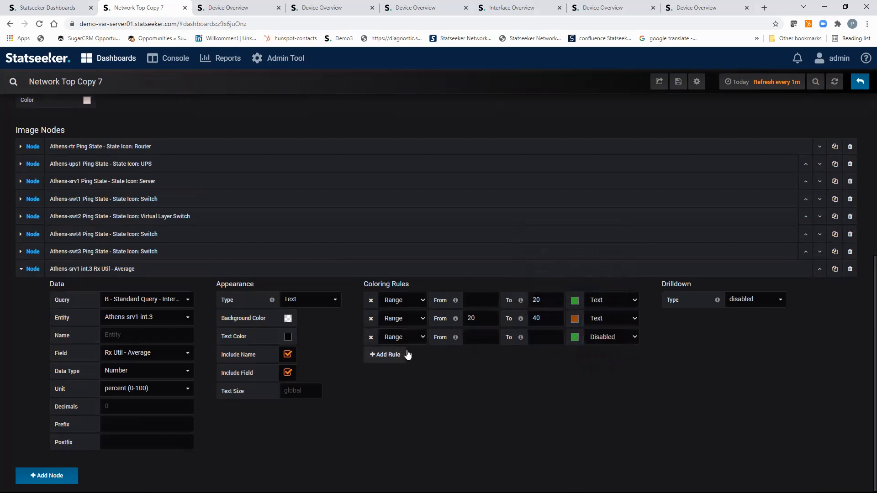
{"action": "left_click", "coordinate": [471, 337]}
{"action": "left_click", "coordinate": [575, 338]}
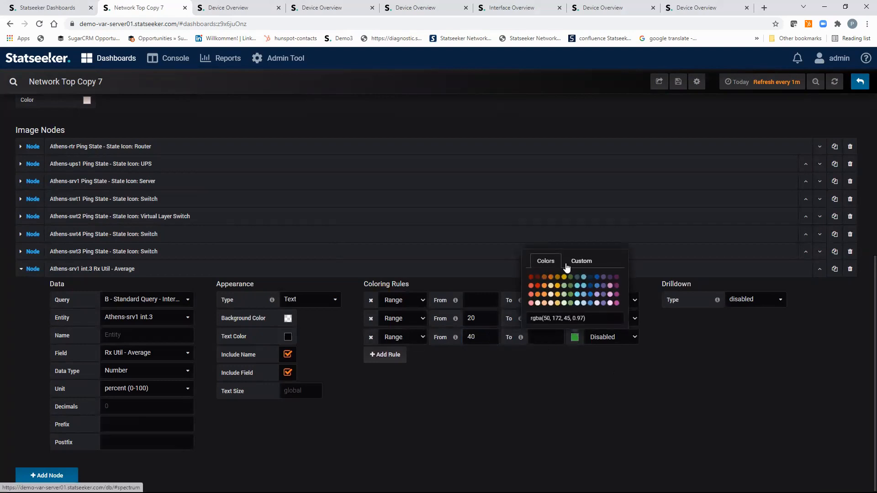
{"action": "left_click", "coordinate": [581, 263]}
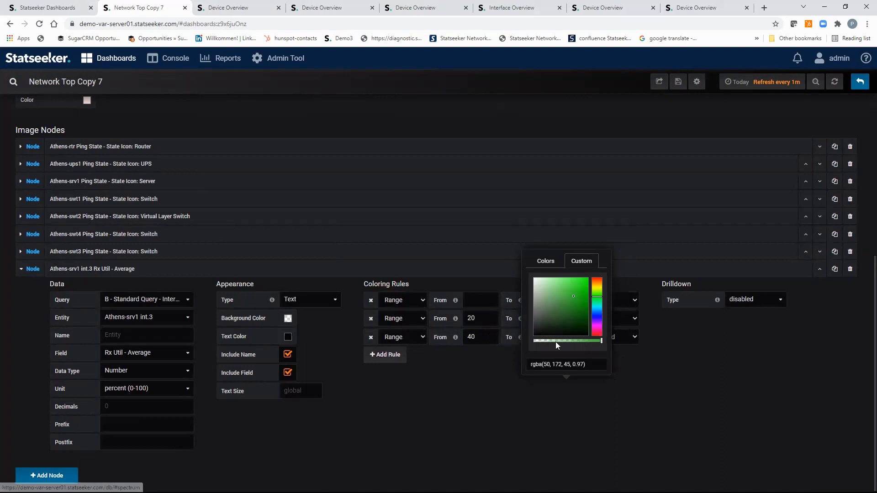
{"action": "left_click", "coordinate": [585, 336]}
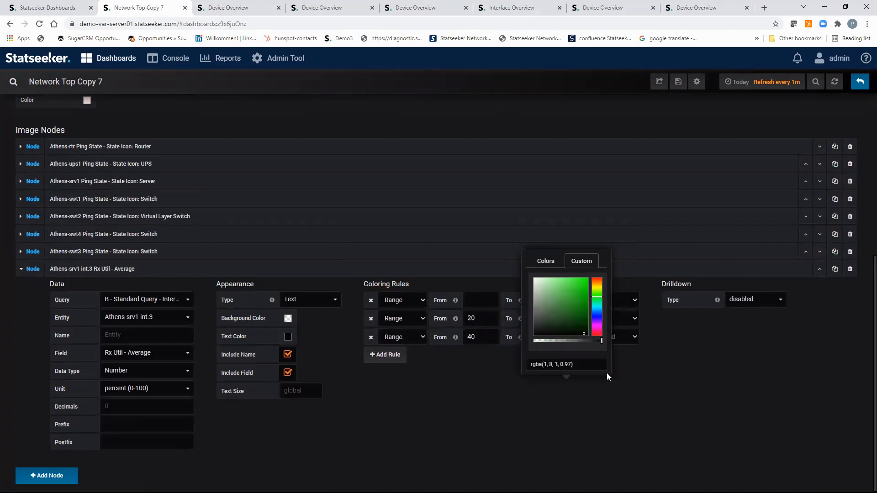
{"action": "left_click", "coordinate": [652, 379]}
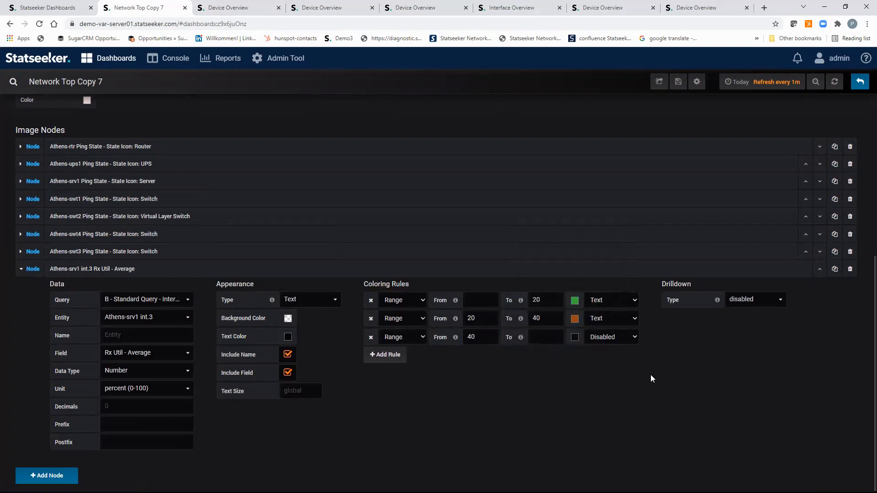
{"action": "left_click", "coordinate": [637, 339]}
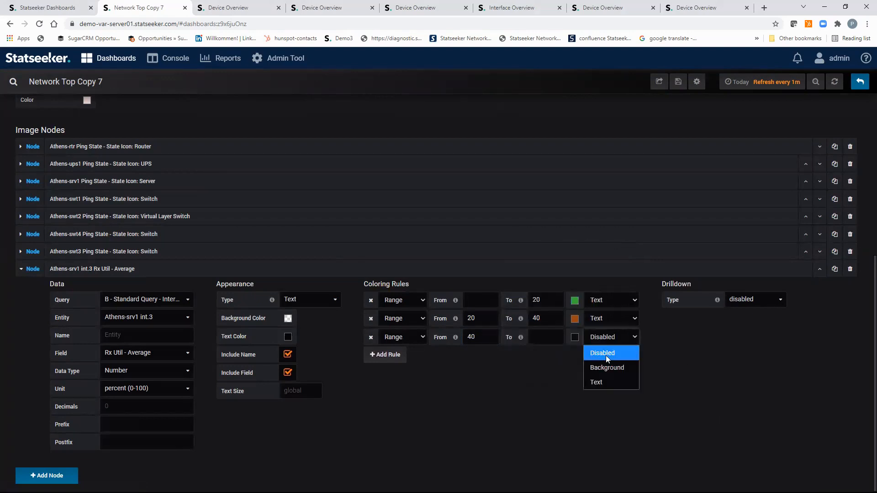
{"action": "left_click", "coordinate": [603, 379]}
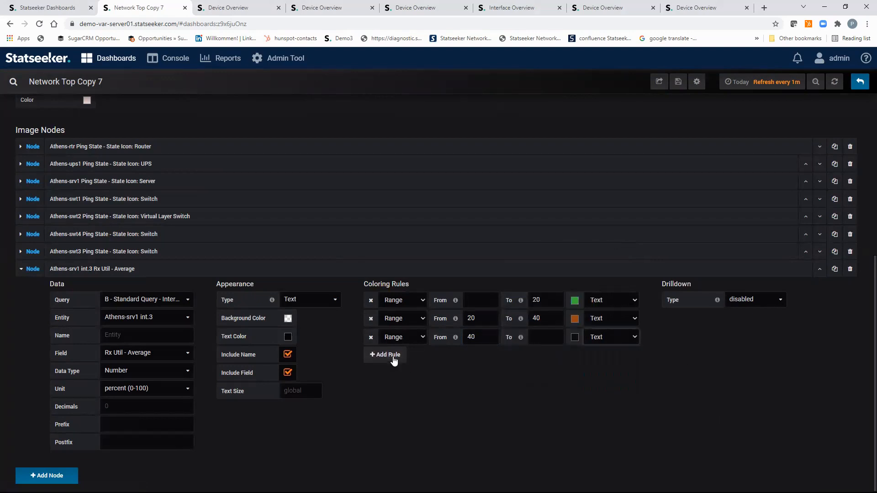
Add a fourth range coloring rule from 40 with no upper limit, applying red #bf1b00 to the background
{"action": "left_click", "coordinate": [392, 357]}
{"action": "left_click", "coordinate": [475, 355]}
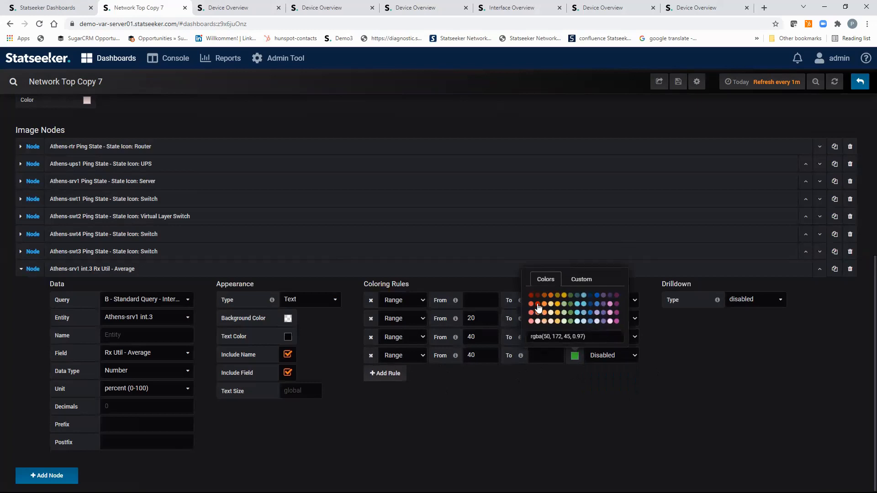
{"action": "left_click", "coordinate": [537, 305]}
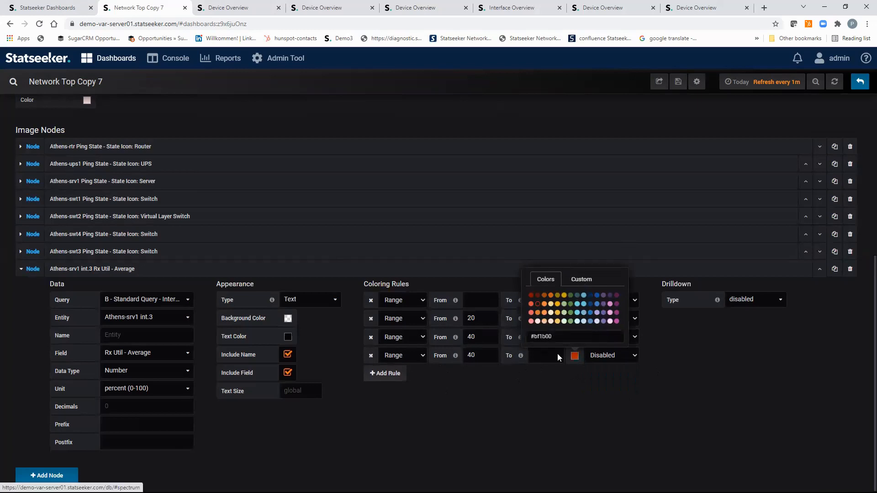
{"action": "left_click", "coordinate": [607, 395]}
{"action": "left_click", "coordinate": [637, 357]}
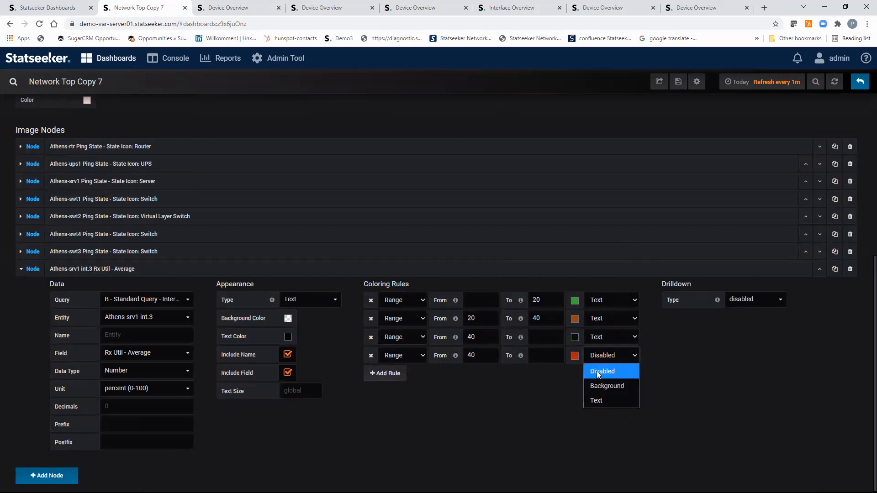
{"action": "left_click", "coordinate": [610, 386]}
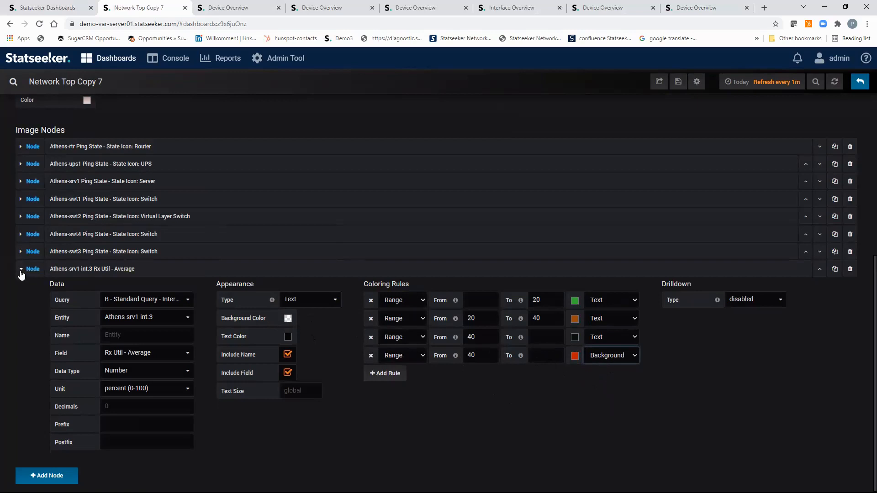
Save the dashboard, return to its view and move the Athens-srv1 int.3 utilization label onto the link between Athens-srv1 and Athens-swt2
{"action": "left_click", "coordinate": [20, 270]}
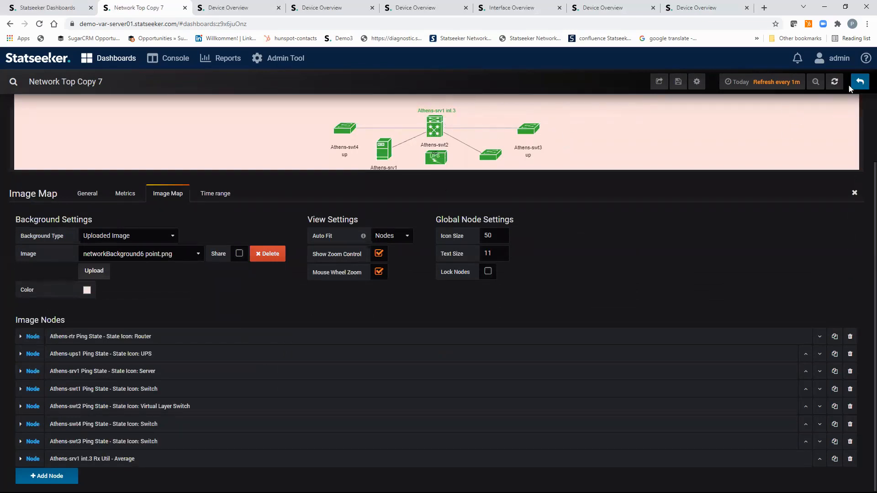
{"action": "left_click", "coordinate": [678, 84]}
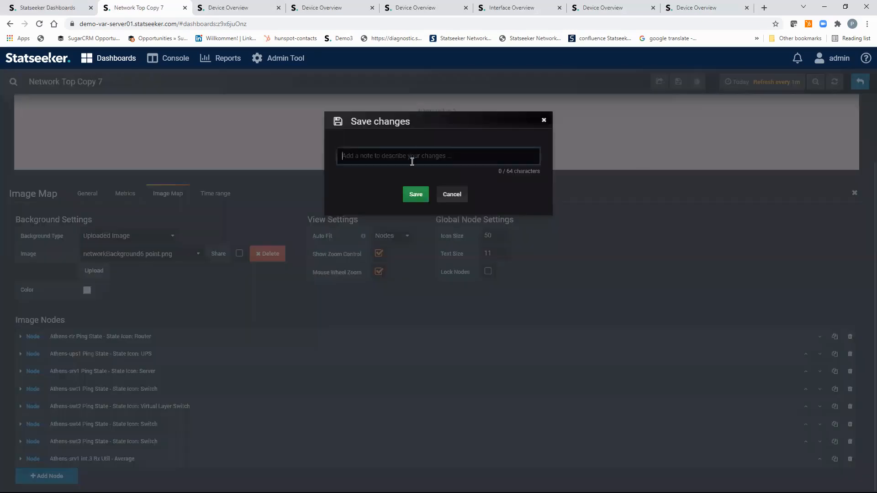
{"action": "left_click", "coordinate": [415, 194]}
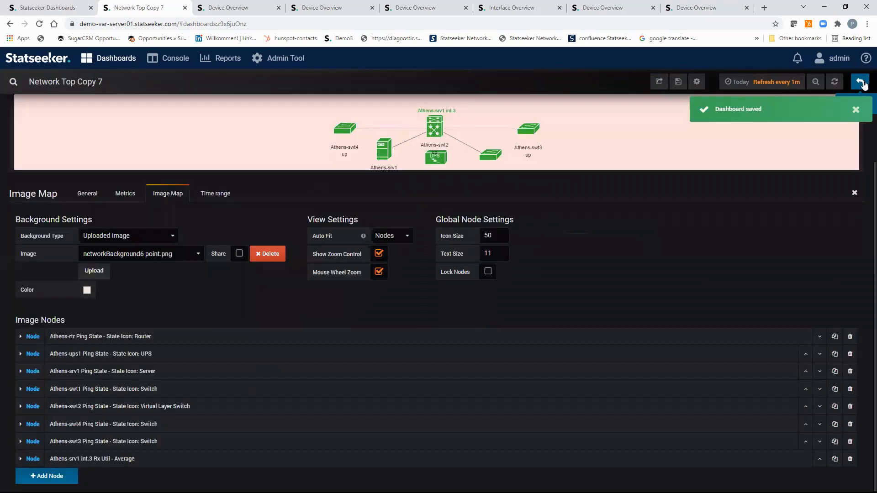
{"action": "left_click", "coordinate": [860, 82]}
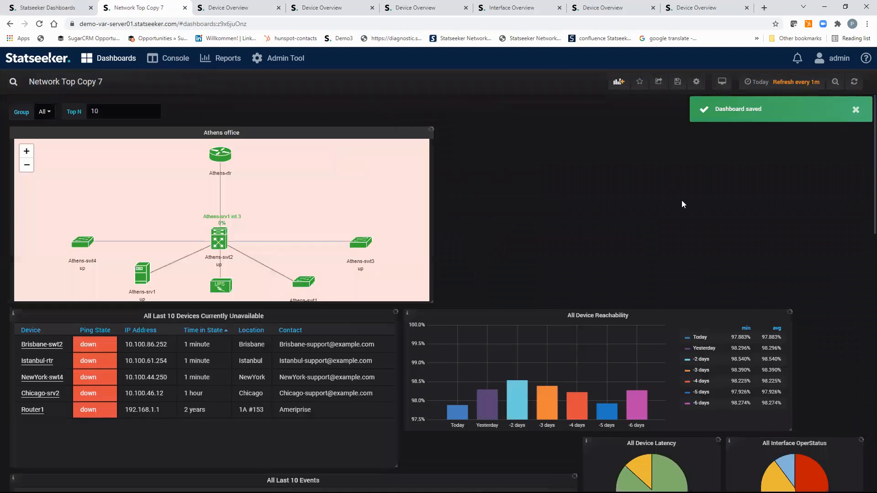
{"action": "left_click_drag", "start_coordinate": [228, 218], "coordinate": [169, 253]}
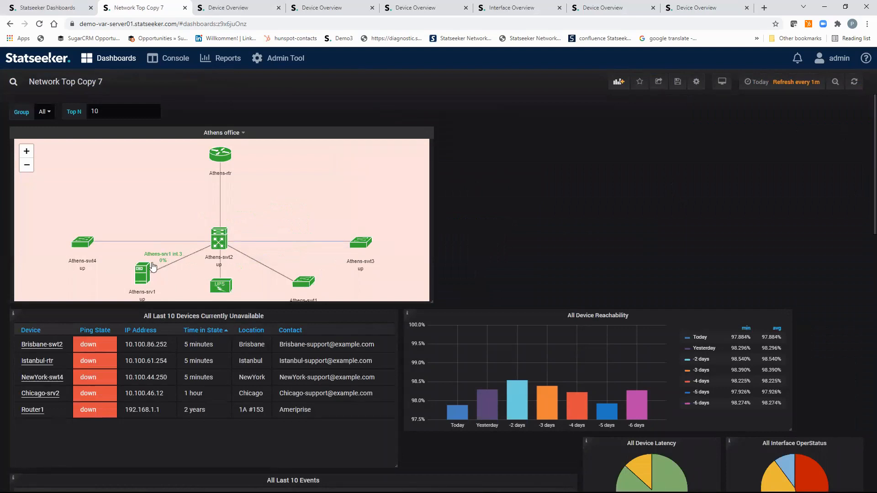
{"action": "left_click_drag", "start_coordinate": [164, 258], "coordinate": [166, 257]}
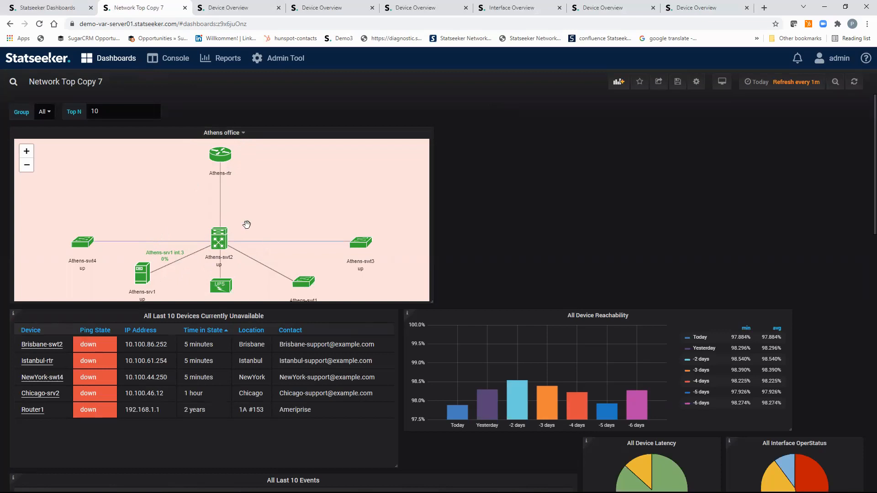
Open the Athens office panel for editing and duplicate the Athens-srv1 int.3 Rx Util node five times
{"action": "left_click", "coordinate": [242, 133]}
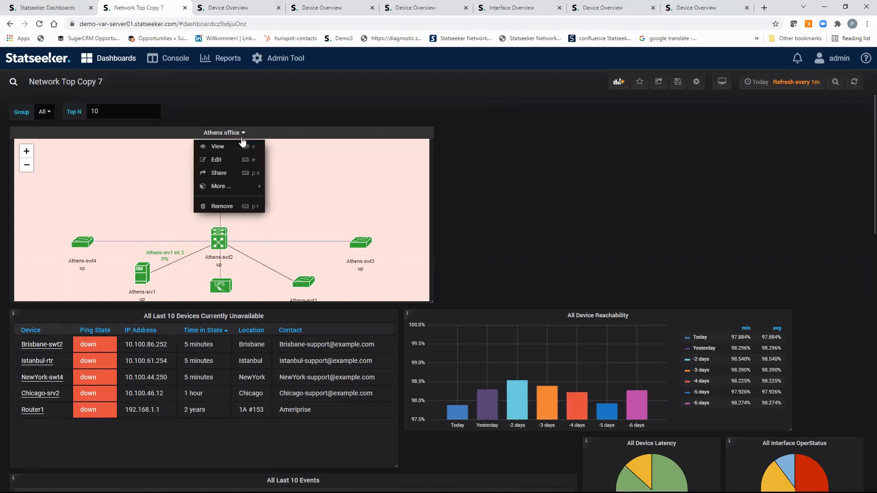
{"action": "left_click", "coordinate": [216, 160]}
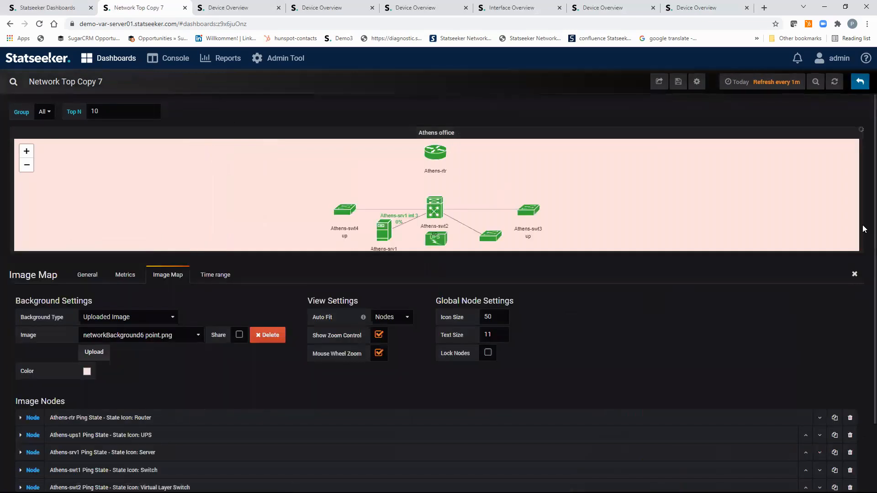
{"action": "scroll", "coordinate": [863, 194], "scroll_direction": "down", "scroll_amount": 2}
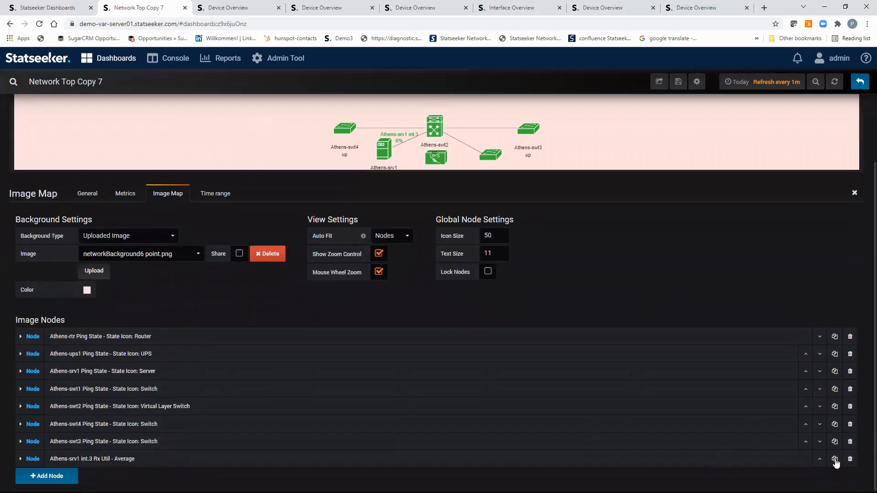
{"action": "left_click", "coordinate": [835, 460]}
{"action": "left_click", "coordinate": [835, 459]}
{"action": "left_click", "coordinate": [835, 459]}
{"action": "left_click", "coordinate": [835, 460]}
{"action": "scroll", "coordinate": [865, 384], "scroll_direction": "down", "scroll_amount": 2}
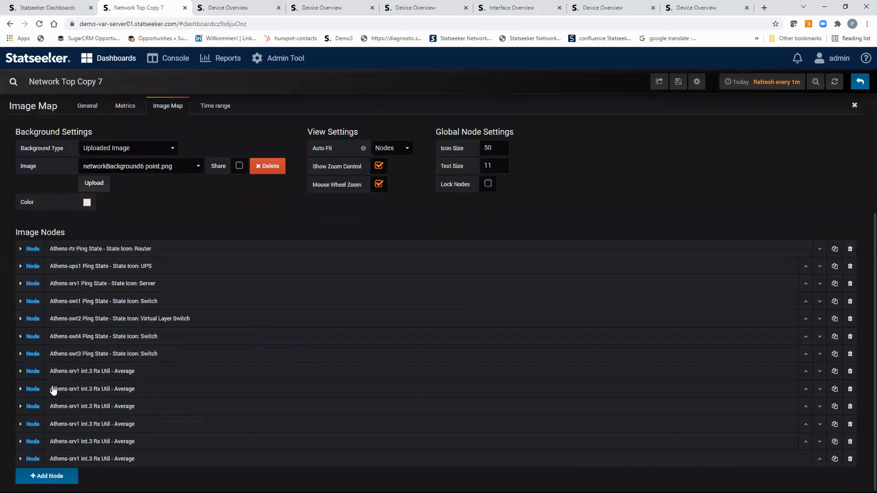
Set the entity of the last duplicated utilization node to Athens-swt4 Gi1/1
{"action": "left_click", "coordinate": [21, 459]}
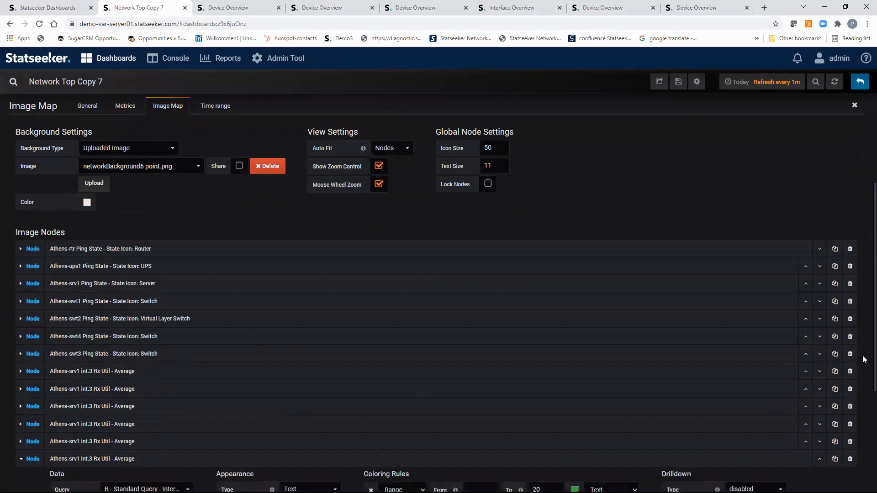
{"action": "scroll", "coordinate": [864, 360], "scroll_direction": "down", "scroll_amount": 4}
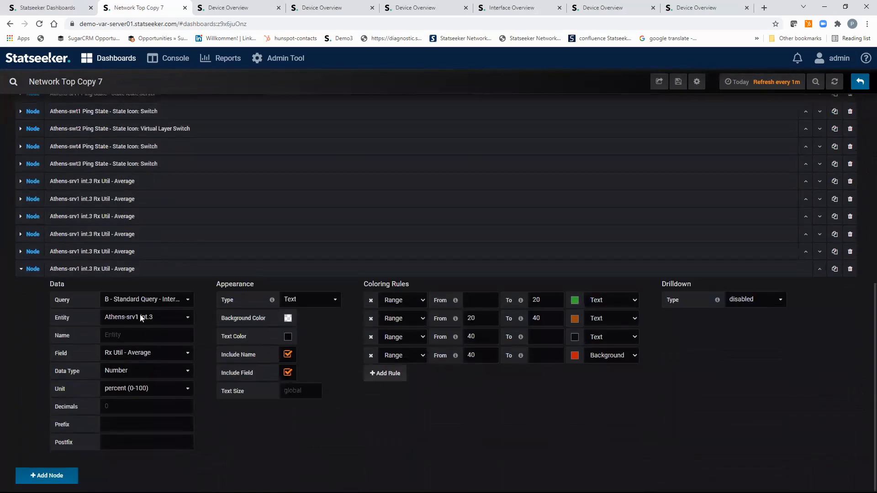
{"action": "left_click", "coordinate": [188, 318]}
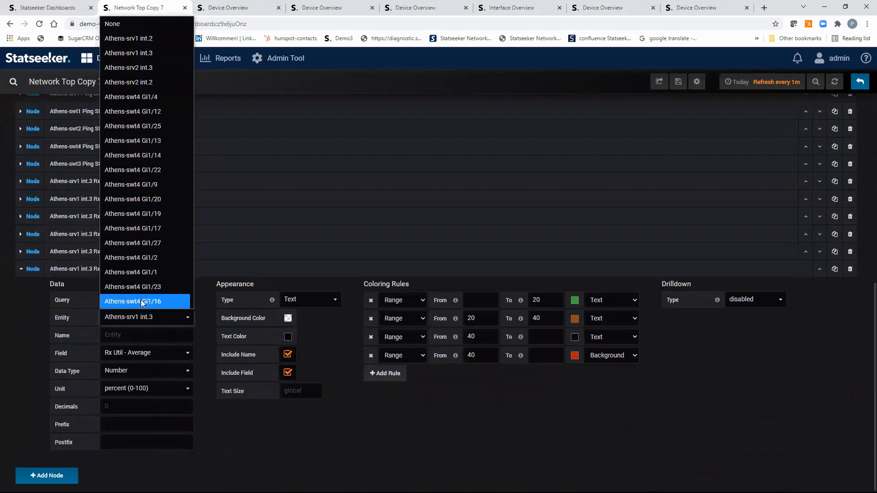
{"action": "left_click", "coordinate": [137, 273]}
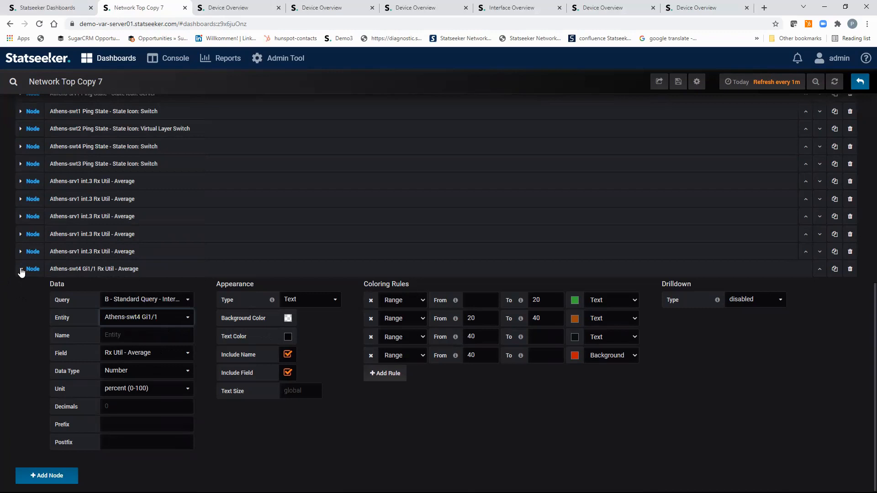
{"action": "left_click", "coordinate": [21, 270]}
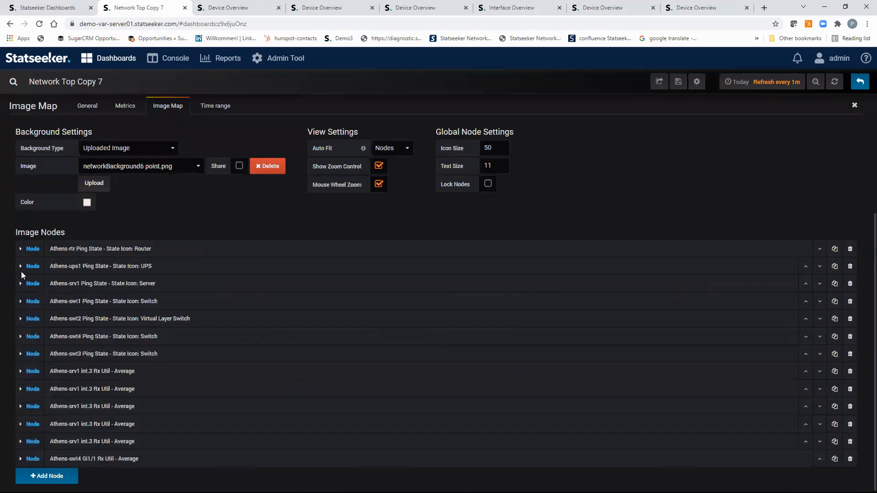
Set the entity of the duplicated node directly above the Gi1/1 node to Athens-swt4 Gi1/4
{"action": "left_click", "coordinate": [20, 441]}
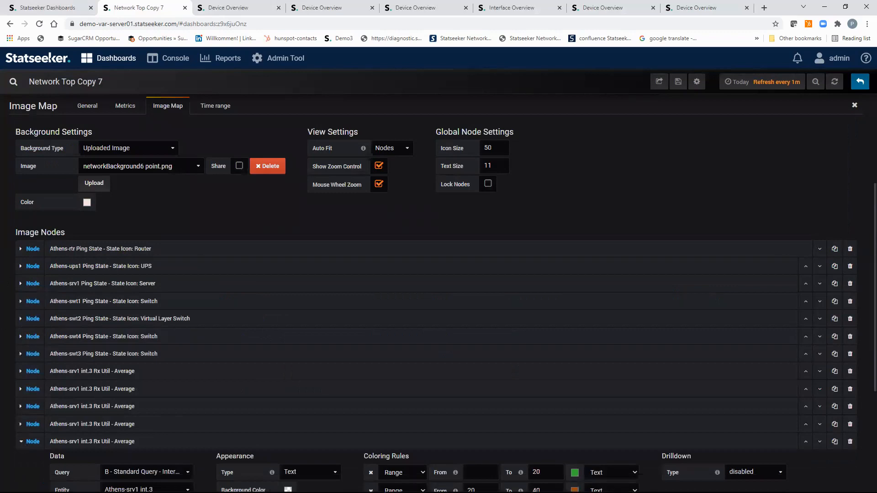
{"action": "scroll", "coordinate": [863, 372], "scroll_direction": "down", "scroll_amount": 4}
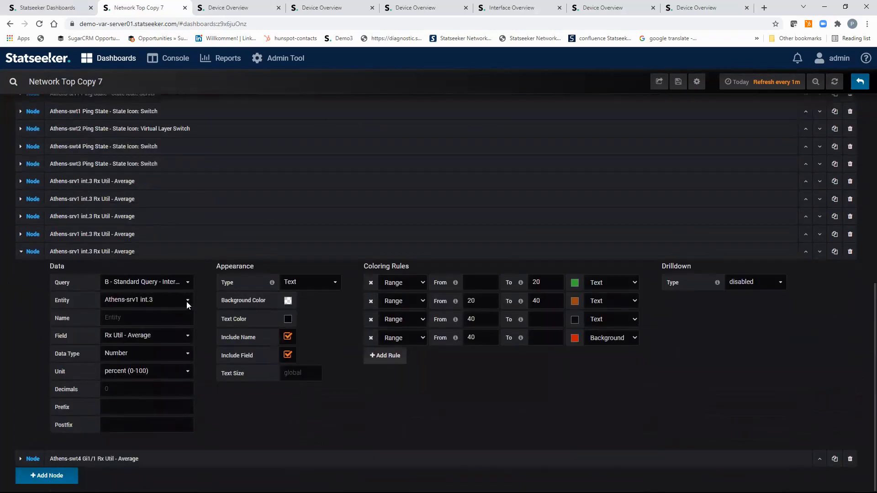
{"action": "left_click", "coordinate": [187, 301]}
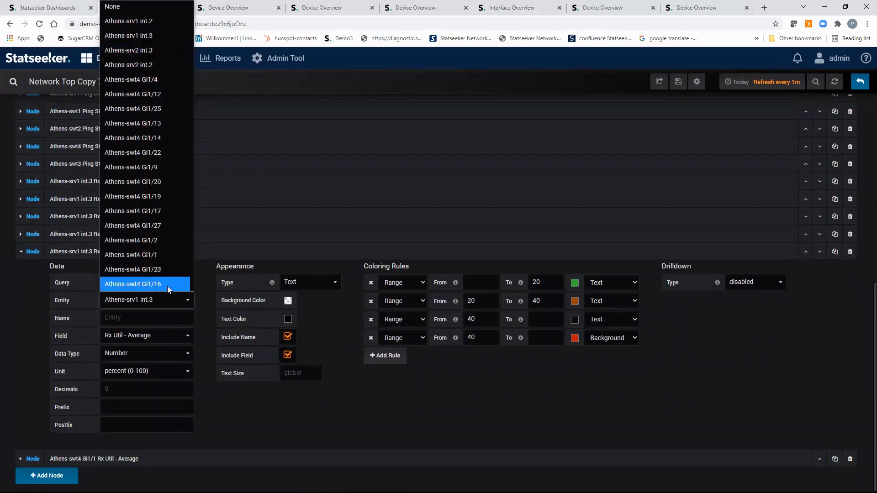
{"action": "left_click", "coordinate": [142, 81]}
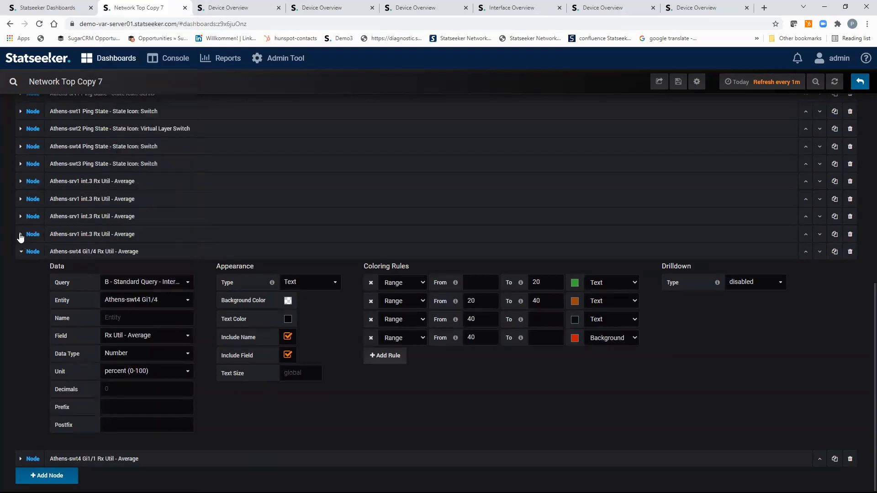
Set the entity of the duplicated node directly above the Gi1/4 node to Athens-swt4 Gi1/22
{"action": "left_click", "coordinate": [21, 234]}
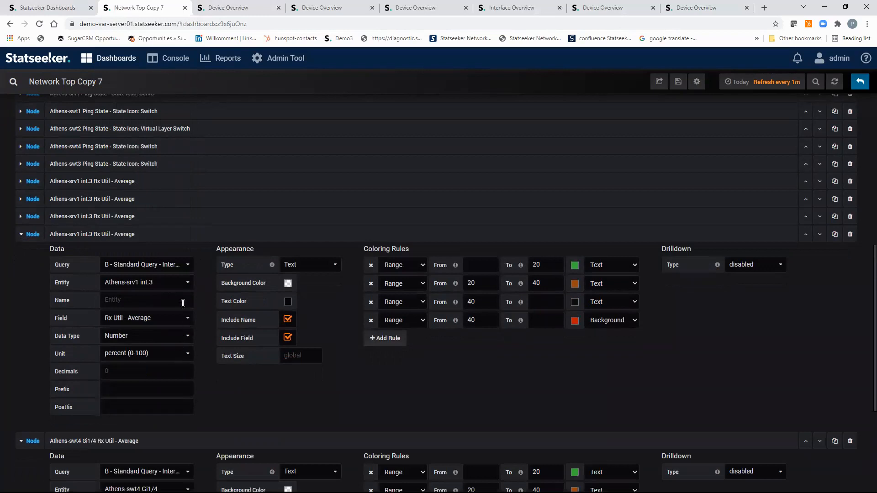
{"action": "left_click", "coordinate": [189, 282]}
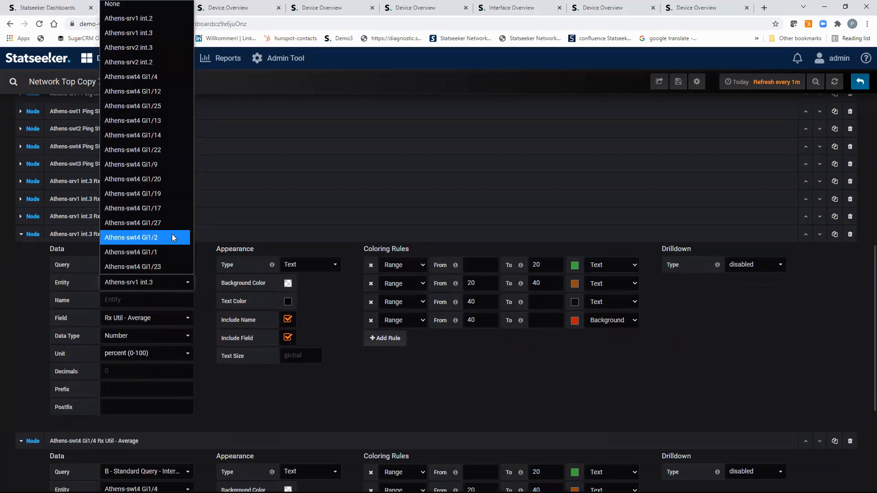
{"action": "left_click", "coordinate": [158, 152]}
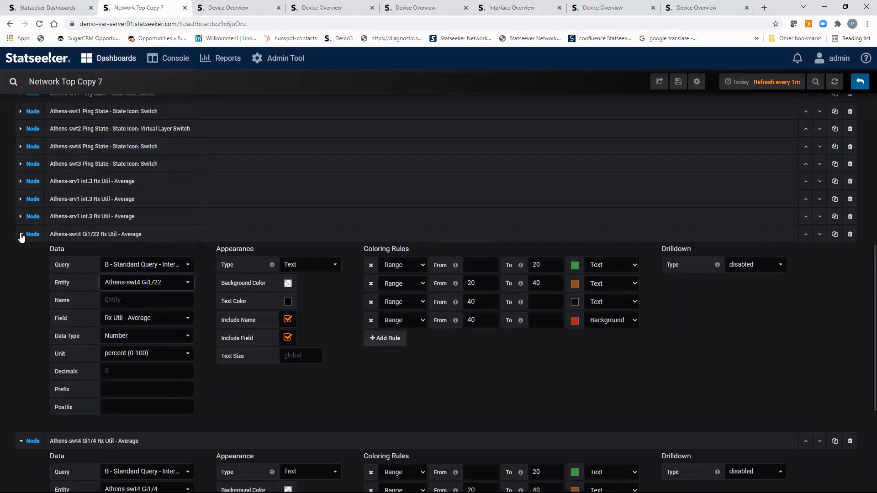
{"action": "left_click", "coordinate": [20, 235]}
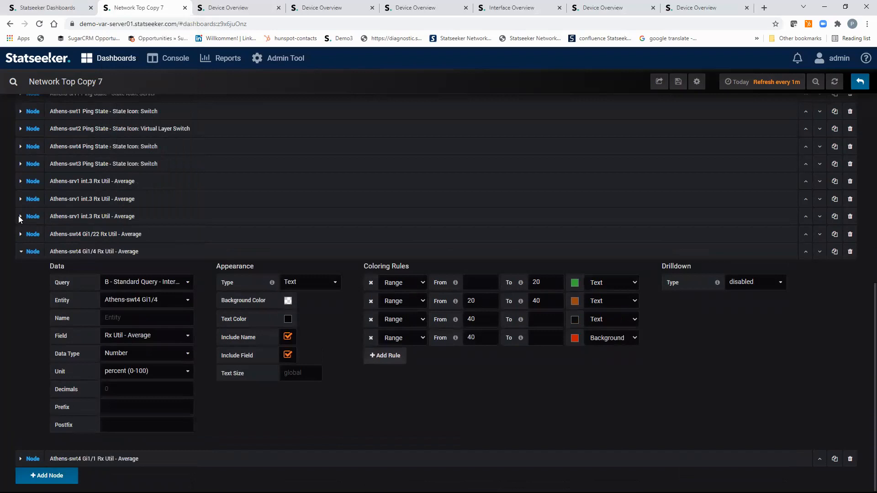
Set the entity of the duplicated node directly above the Gi1/22 node to Athens-swt4 Gi1/27
{"action": "left_click", "coordinate": [21, 217]}
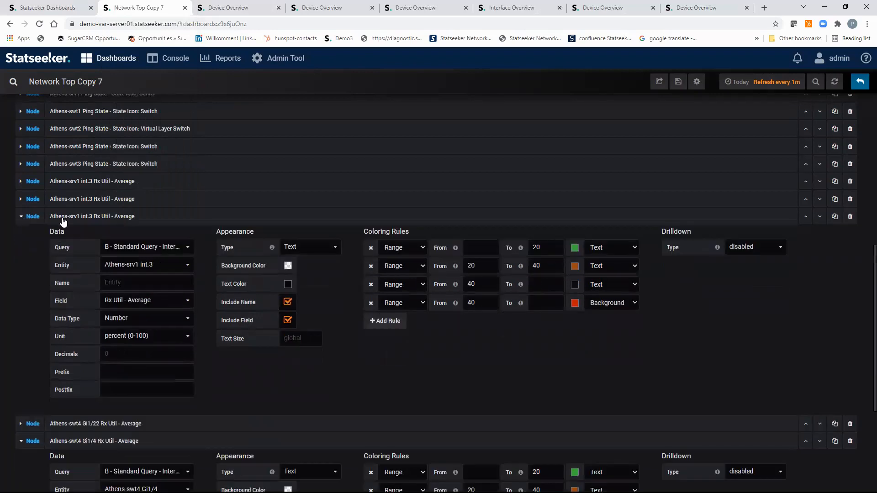
{"action": "left_click", "coordinate": [187, 265]}
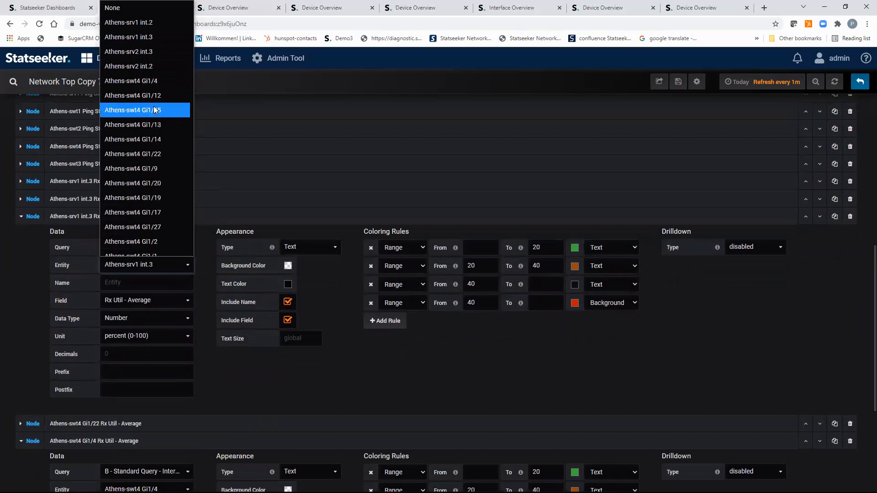
{"action": "scroll", "coordinate": [151, 251], "scroll_direction": "down", "scroll_amount": 1}
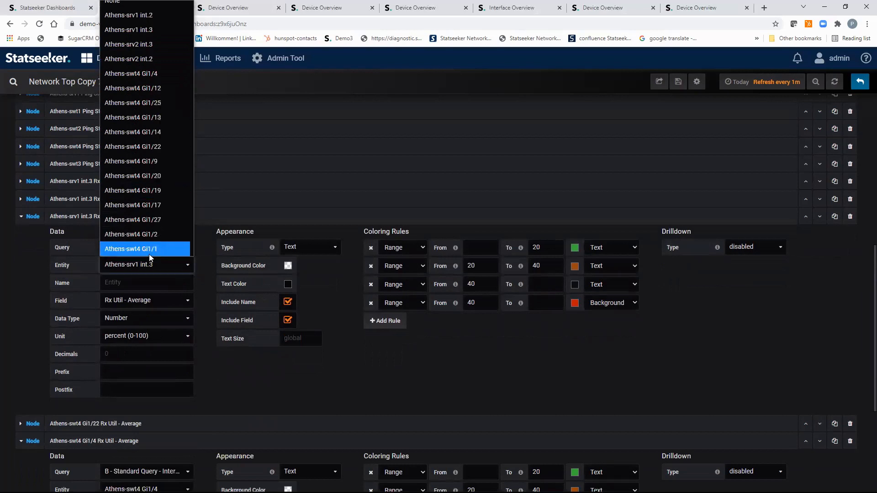
{"action": "left_click", "coordinate": [148, 220]}
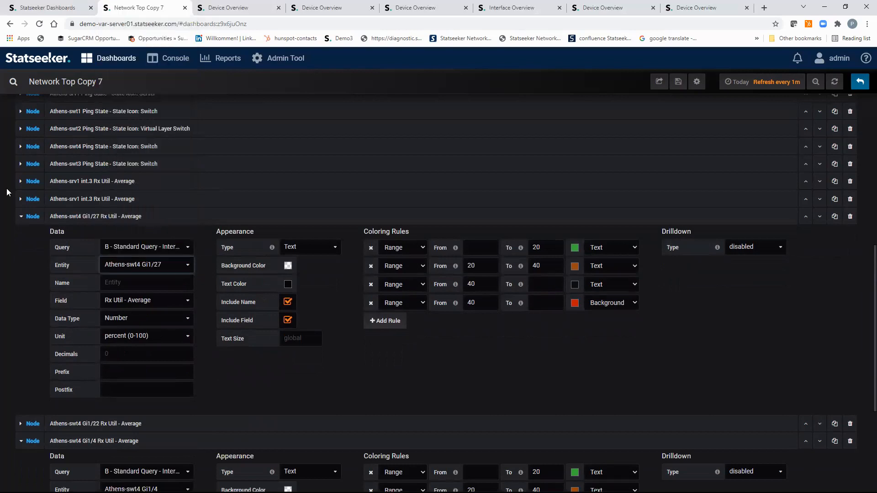
{"action": "left_click", "coordinate": [31, 211]}
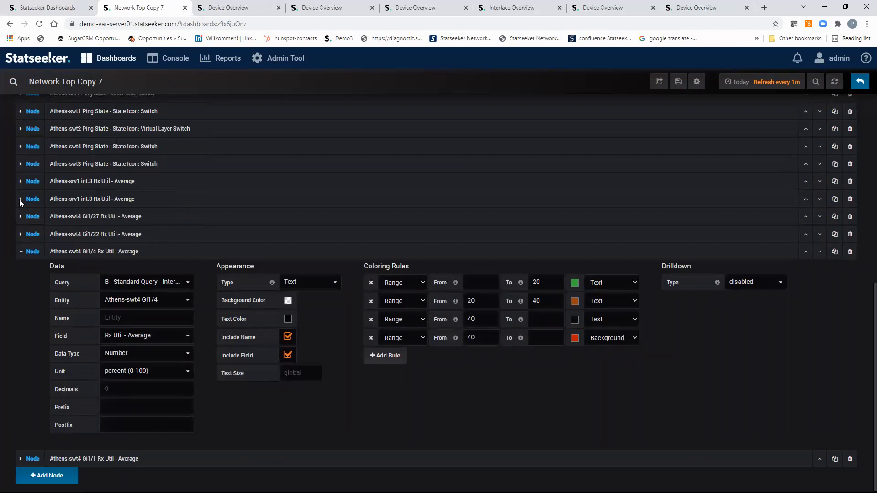
Set the entity of the duplicated node directly above the Gi1/27 node to Athens-swt4 Gi1/13
{"action": "left_click", "coordinate": [21, 199]}
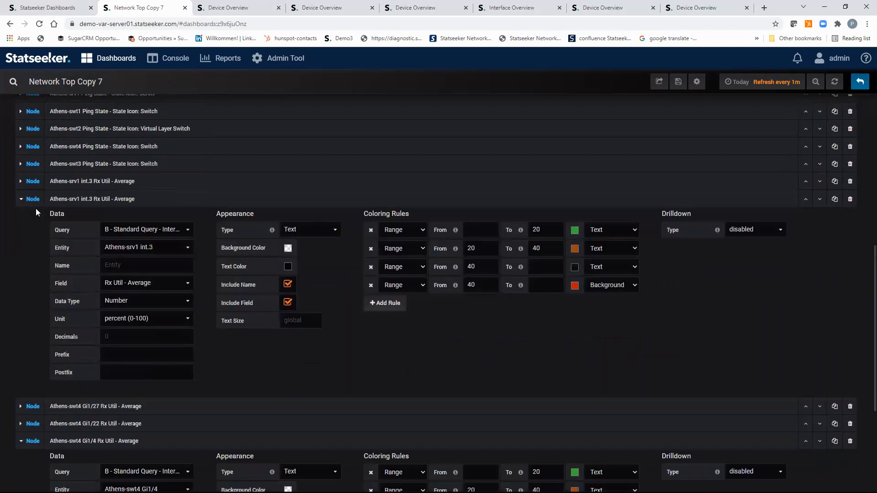
{"action": "left_click", "coordinate": [188, 250]}
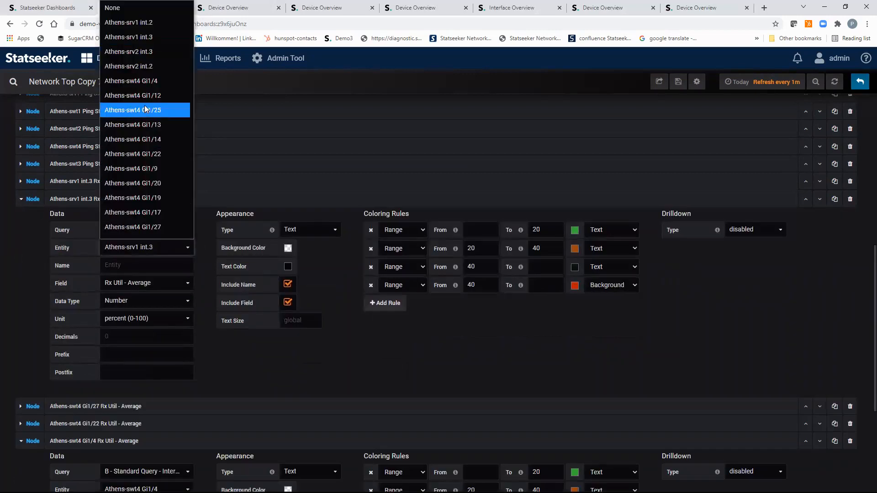
{"action": "left_click", "coordinate": [145, 125]}
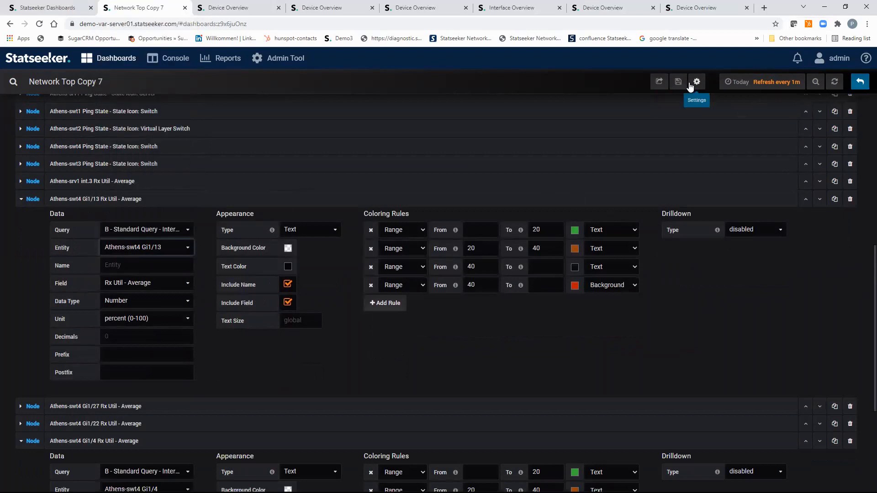
Save the dashboard changes without a note and return to the dashboard view
{"action": "left_click", "coordinate": [678, 83]}
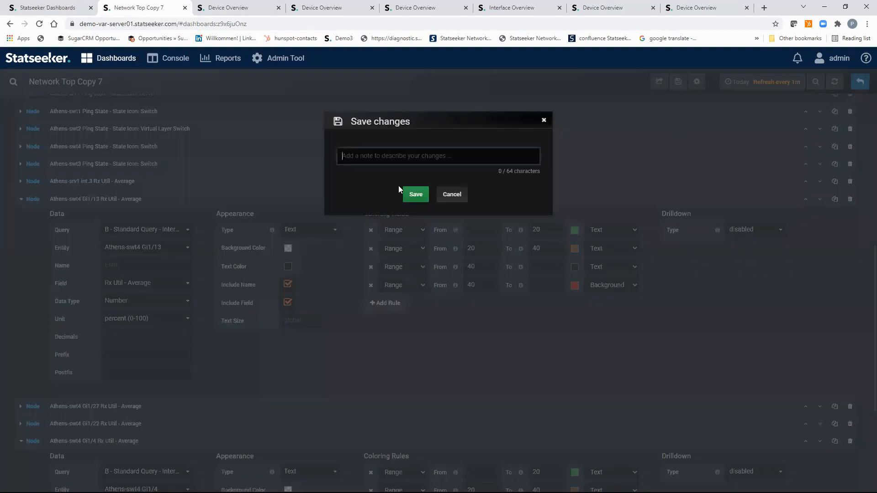
{"action": "left_click", "coordinate": [412, 195]}
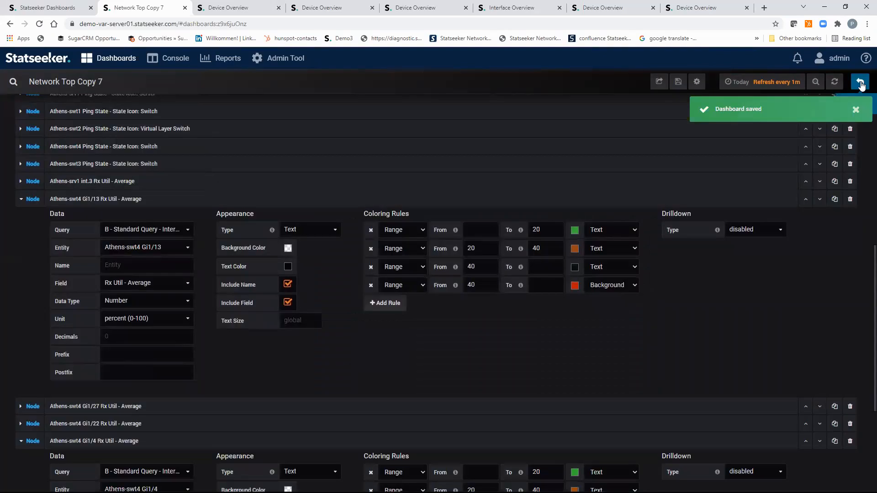
{"action": "left_click", "coordinate": [861, 84]}
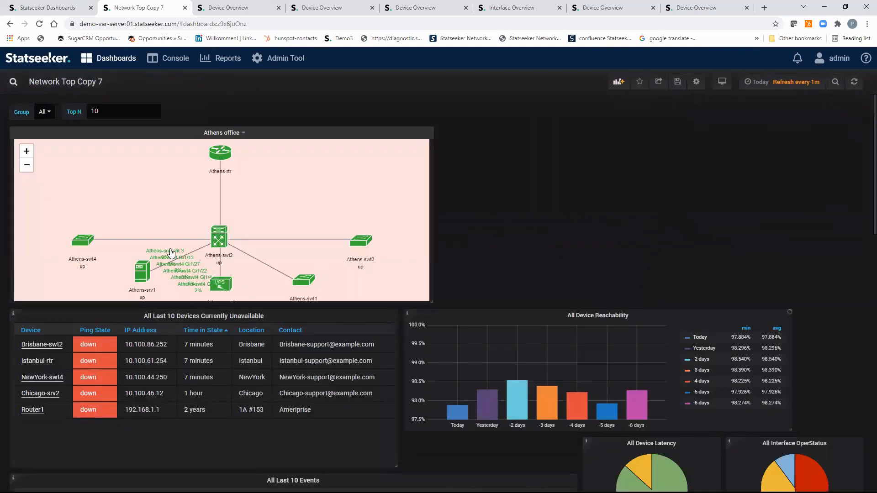
Place the Athens-srv1 int.3, Athens-swt4 Gi1/27 and Athens-swt4 Gi1/13 utilization labels on the links to Athens-swt3, Athens-swt4 and Athens-swt1 respectively
{"action": "left_click_drag", "start_coordinate": [172, 254], "coordinate": [304, 233]}
{"action": "left_click_drag", "start_coordinate": [180, 263], "coordinate": [147, 220]}
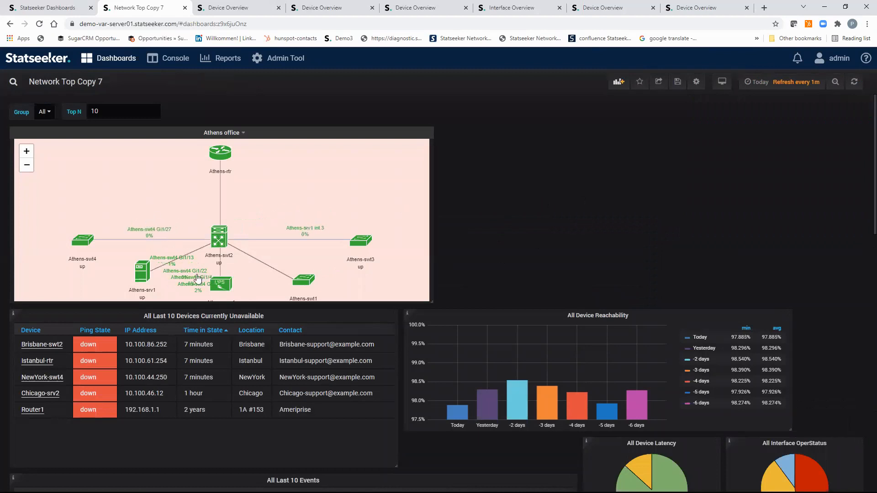
{"action": "left_click_drag", "start_coordinate": [177, 263], "coordinate": [287, 261]}
Place the Athens-swt4 Gi1/22, Gi1/4 and Gi1/1 utilization labels on the links to the UPS, Athens-srv1 and Athens-rtr respectively
{"action": "left_click_drag", "start_coordinate": [188, 273], "coordinate": [244, 270]}
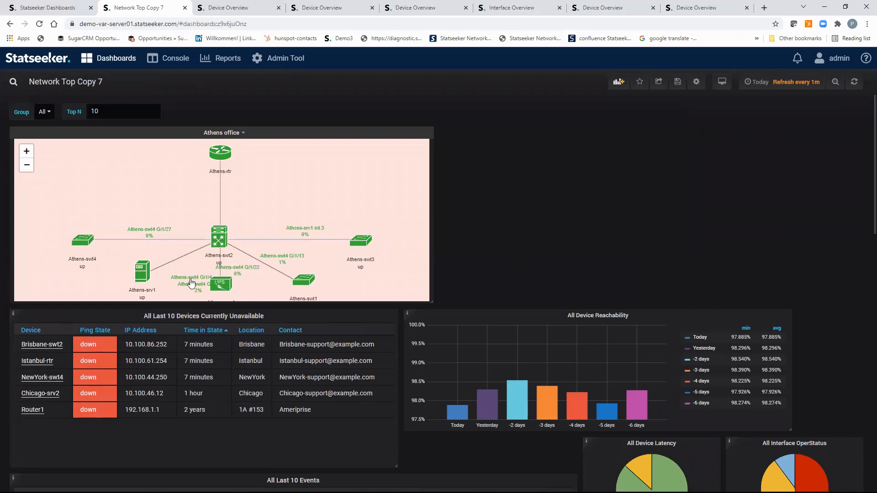
{"action": "left_click_drag", "start_coordinate": [187, 274], "coordinate": [161, 249]}
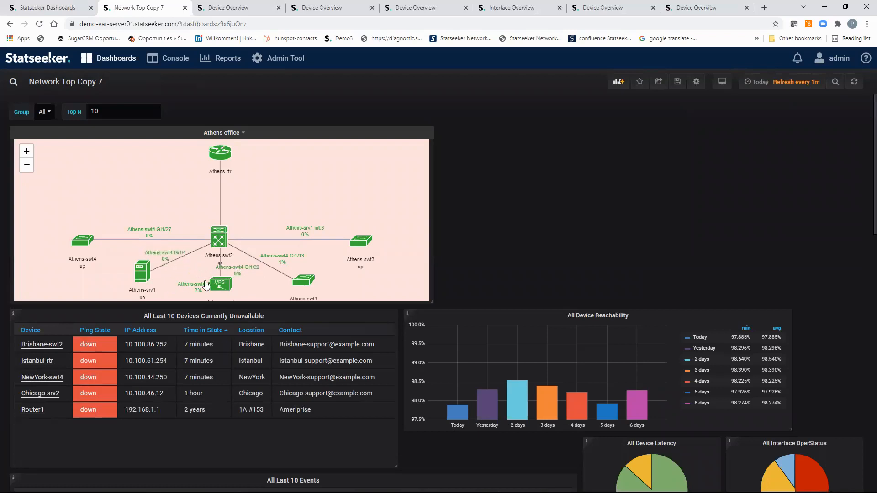
{"action": "left_click_drag", "start_coordinate": [198, 289], "coordinate": [208, 193]}
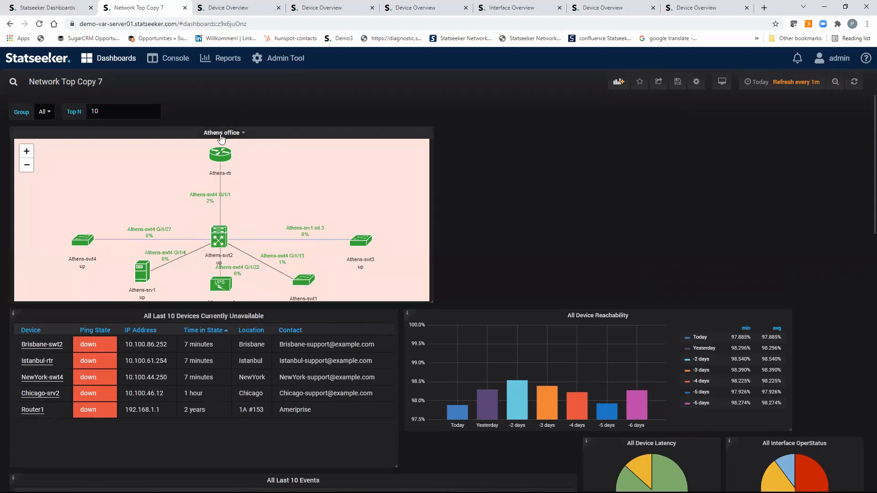
Edit the Athens office panel and exclude the name from the Athens-swt4 Gi1/1 utilization label
{"action": "left_click", "coordinate": [244, 133]}
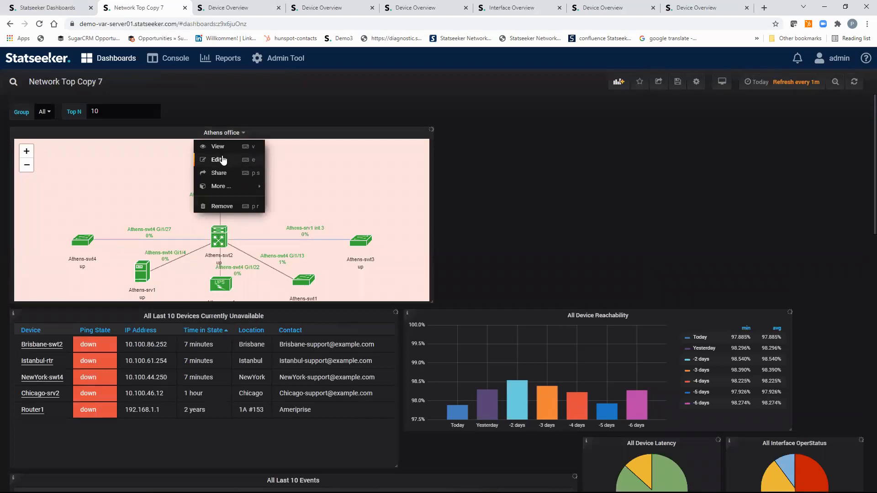
{"action": "left_click", "coordinate": [222, 164]}
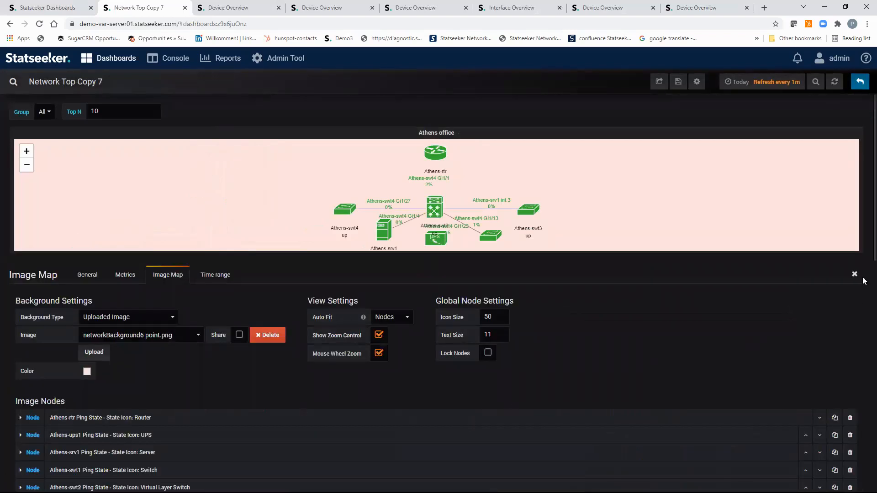
{"action": "scroll", "coordinate": [863, 242], "scroll_direction": "down", "scroll_amount": 6}
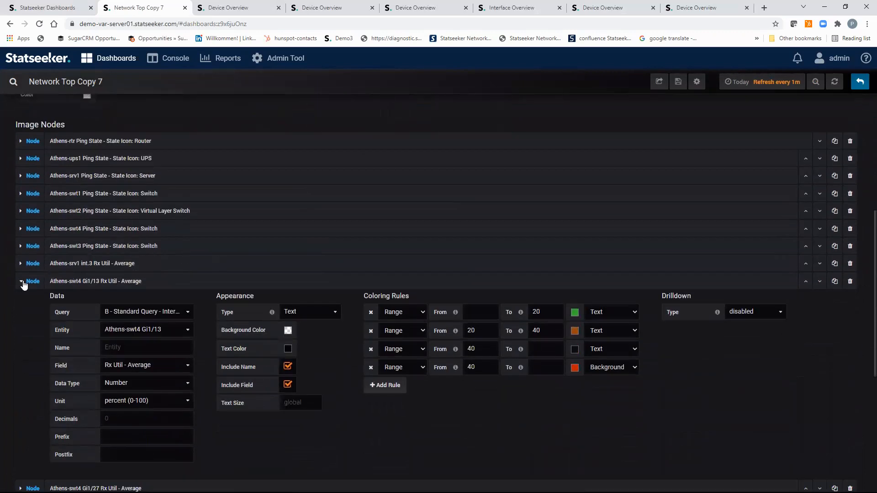
{"action": "left_click", "coordinate": [22, 281]}
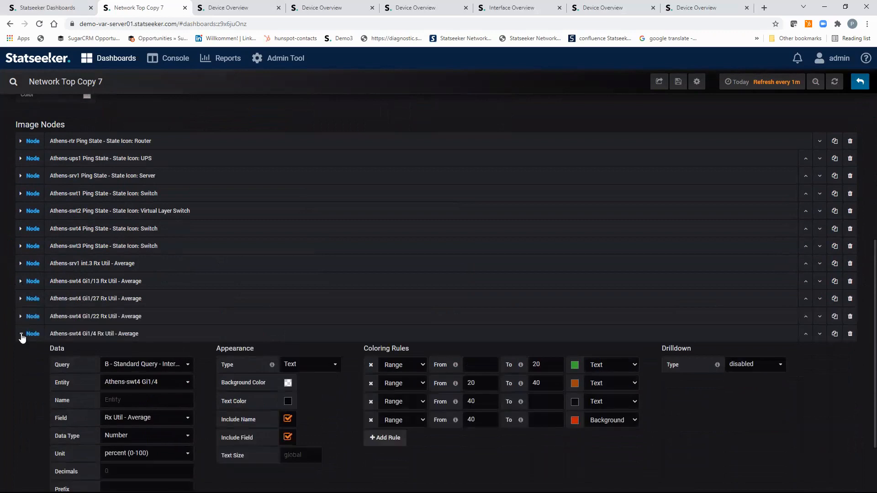
{"action": "left_click", "coordinate": [21, 334]}
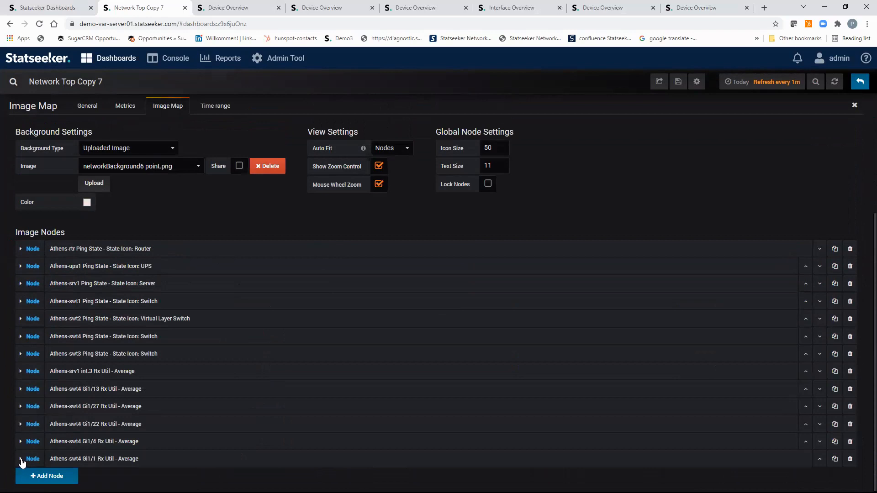
{"action": "left_click", "coordinate": [21, 459]}
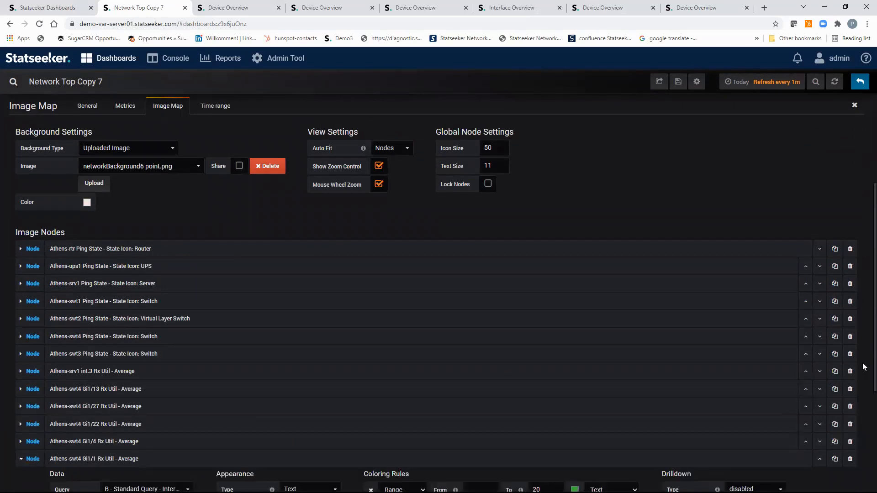
{"action": "scroll", "coordinate": [863, 367], "scroll_direction": "down", "scroll_amount": 4}
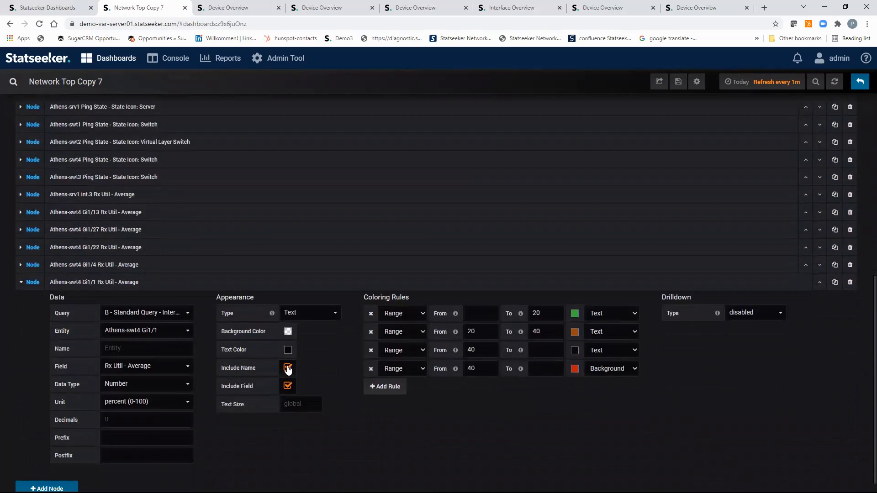
{"action": "left_click", "coordinate": [287, 368]}
{"action": "left_click", "coordinate": [21, 284]}
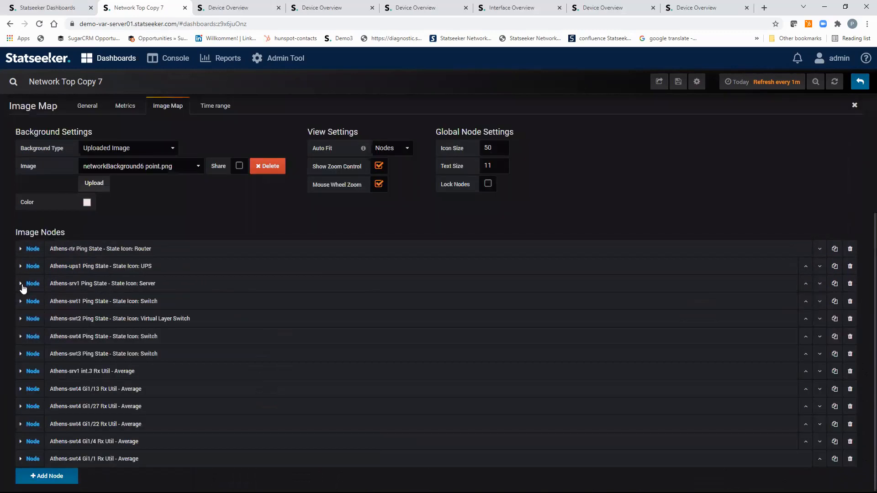
Add a new image node without a query and make it an icon with the Cloud shape
{"action": "left_click", "coordinate": [46, 476]}
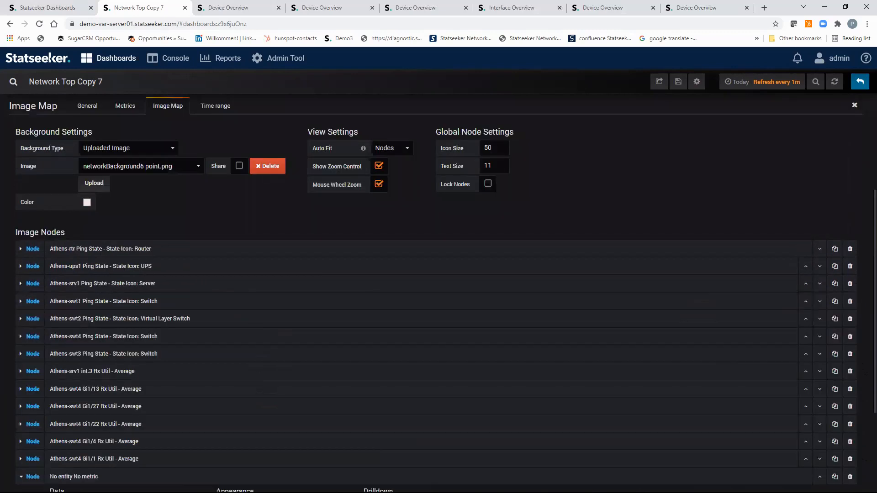
{"action": "scroll", "coordinate": [863, 314], "scroll_direction": "down", "scroll_amount": 3}
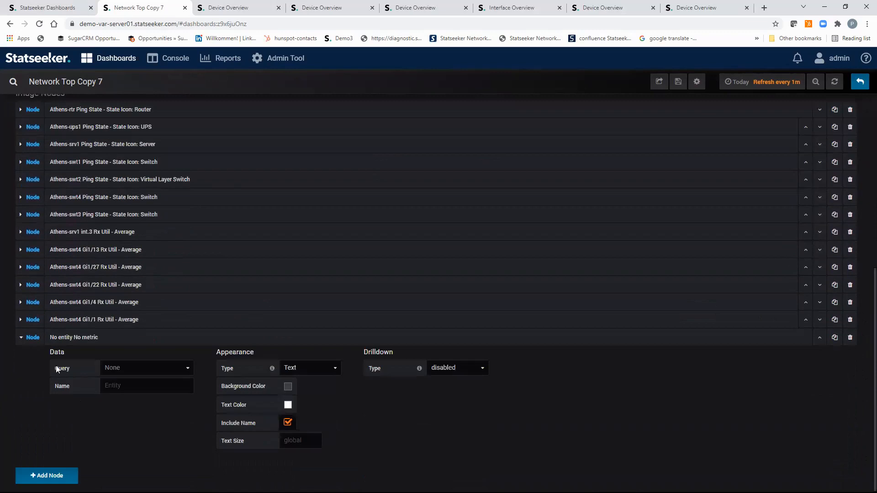
{"action": "left_click", "coordinate": [336, 366]}
{"action": "left_click", "coordinate": [310, 393]}
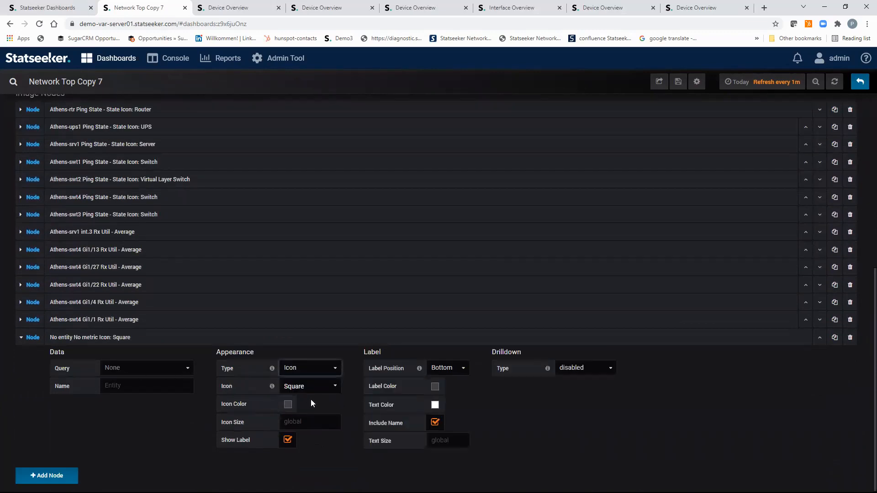
{"action": "left_click", "coordinate": [334, 386]}
{"action": "mouse_move", "coordinate": [310, 456]}
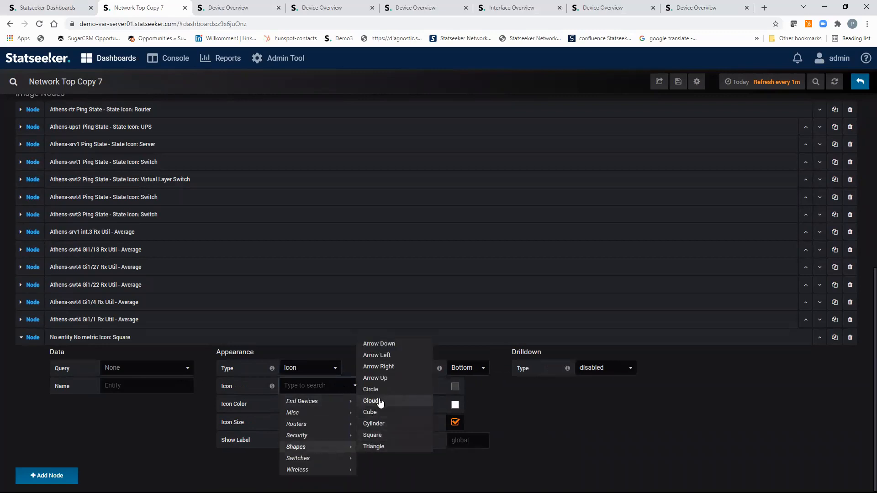
{"action": "left_click", "coordinate": [380, 401]}
Set the cloud node's icon size to 50 and its color to pale pink, and hide its label
{"action": "left_click", "coordinate": [296, 424]}
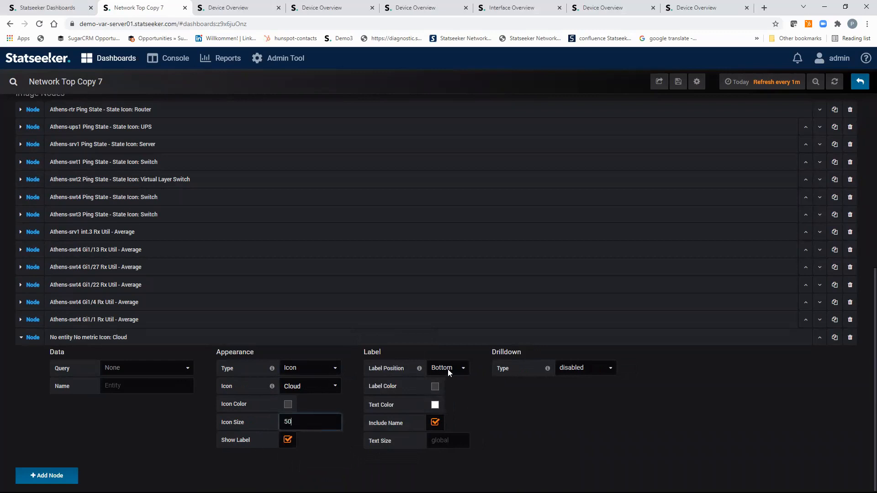
{"action": "left_click", "coordinate": [288, 404]}
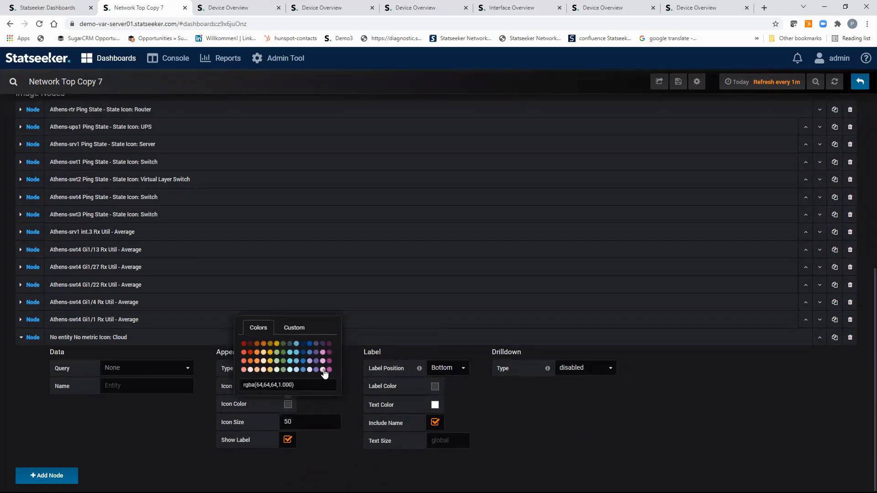
{"action": "left_click", "coordinate": [323, 370]}
{"action": "left_click", "coordinate": [386, 452]}
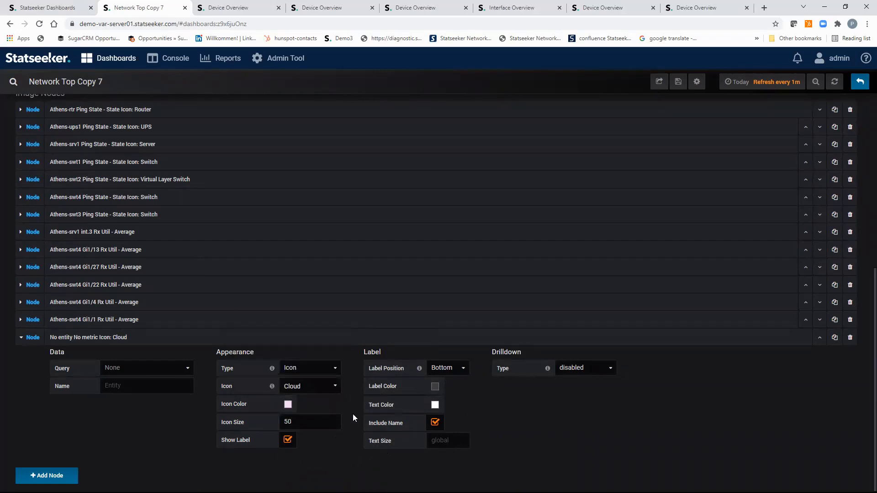
{"action": "left_click", "coordinate": [288, 440]}
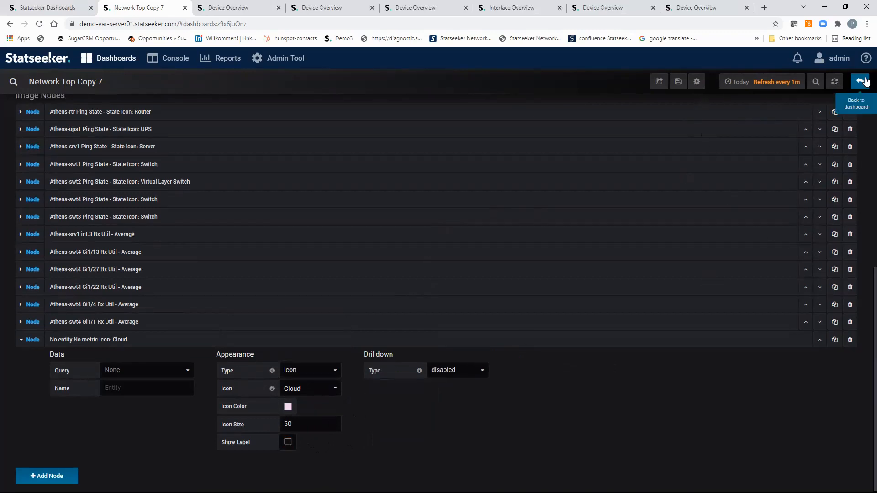
Save the dashboard with the cloud node without a note and return to the dashboard view
{"action": "left_click", "coordinate": [679, 82]}
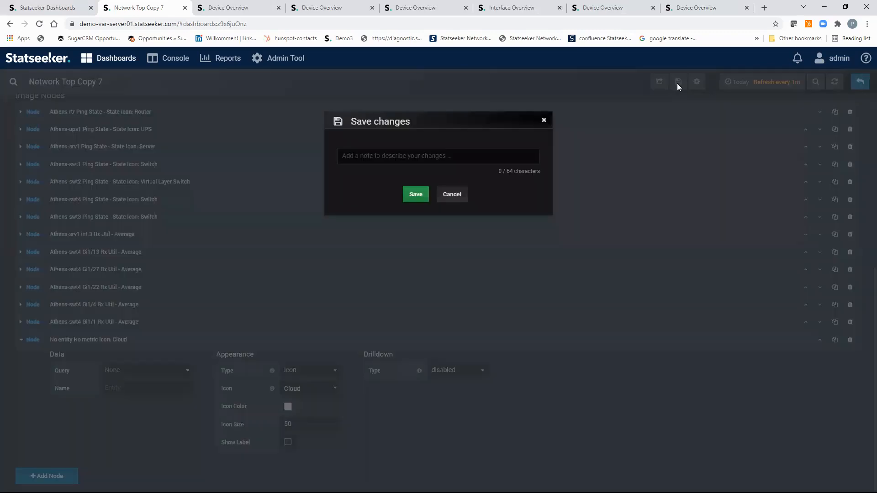
{"action": "left_click", "coordinate": [414, 194]}
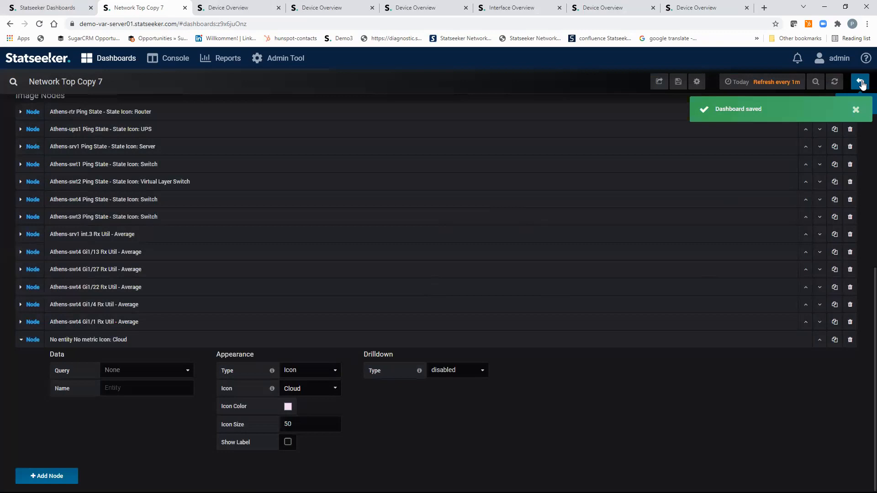
{"action": "left_click", "coordinate": [861, 82]}
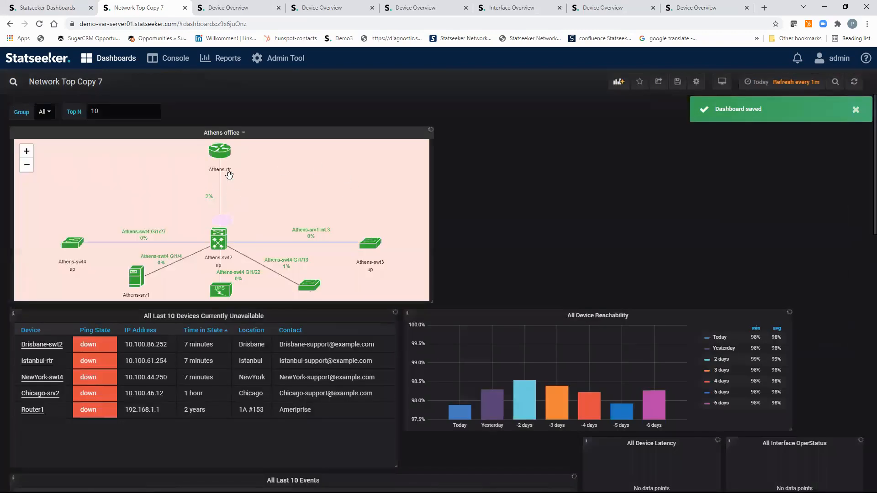
Place the cloud icon above Athens-rtr, moving the router and its utilization label down along the link to make room
{"action": "left_click_drag", "start_coordinate": [219, 151], "coordinate": [220, 169]}
{"action": "left_click_drag", "start_coordinate": [211, 200], "coordinate": [211, 212]}
{"action": "left_click_drag", "start_coordinate": [218, 169], "coordinate": [219, 179]}
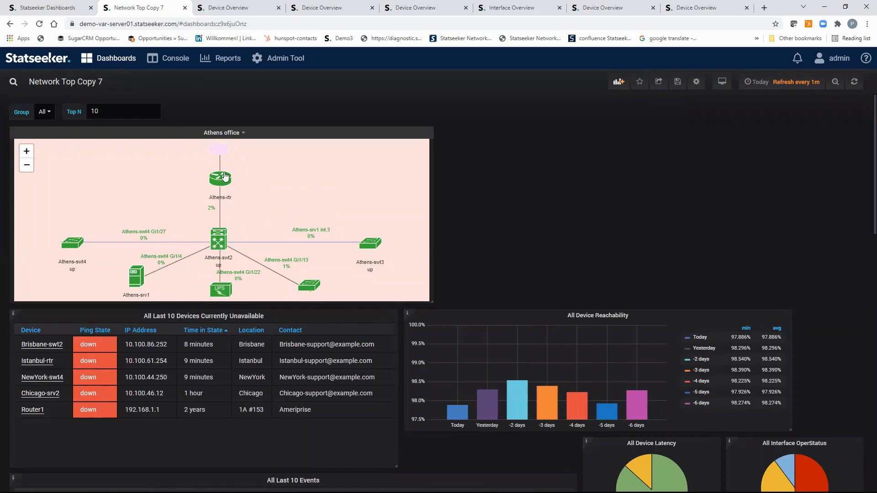
Set the label position of the Athens-rtr node to Right and return to the dashboard view
{"action": "left_click", "coordinate": [244, 135]}
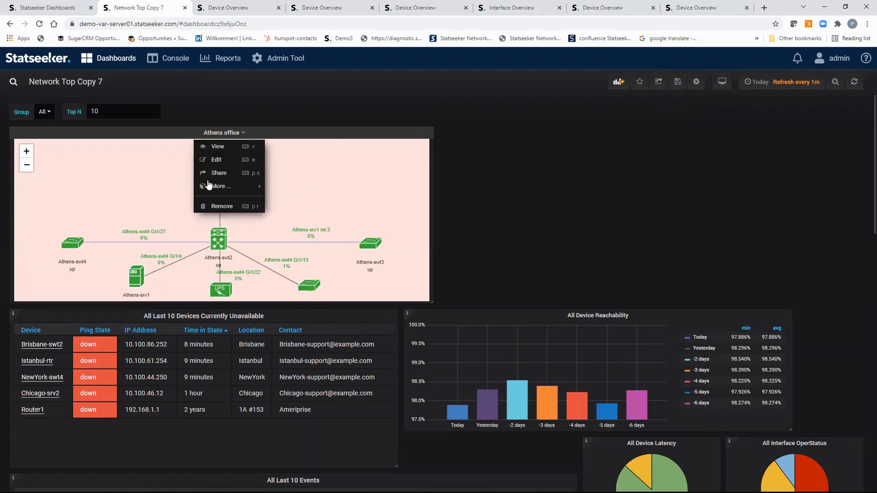
{"action": "left_click", "coordinate": [218, 159]}
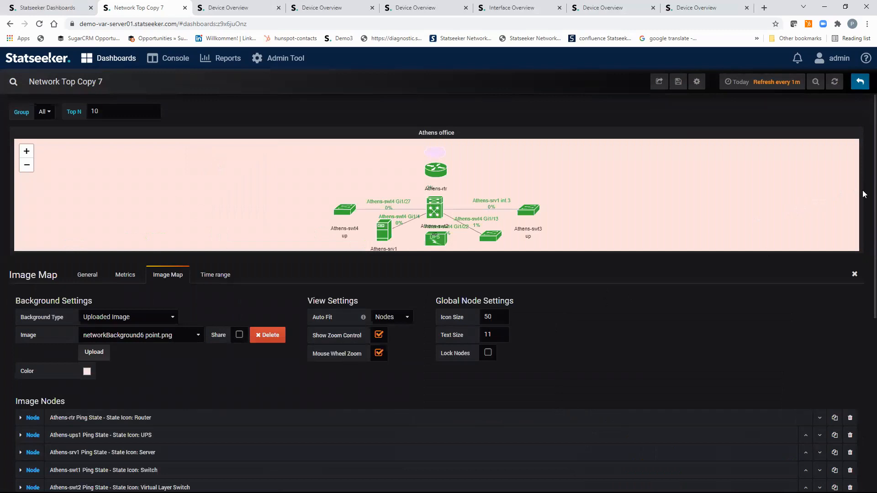
{"action": "scroll", "coordinate": [864, 188], "scroll_direction": "down", "scroll_amount": 4}
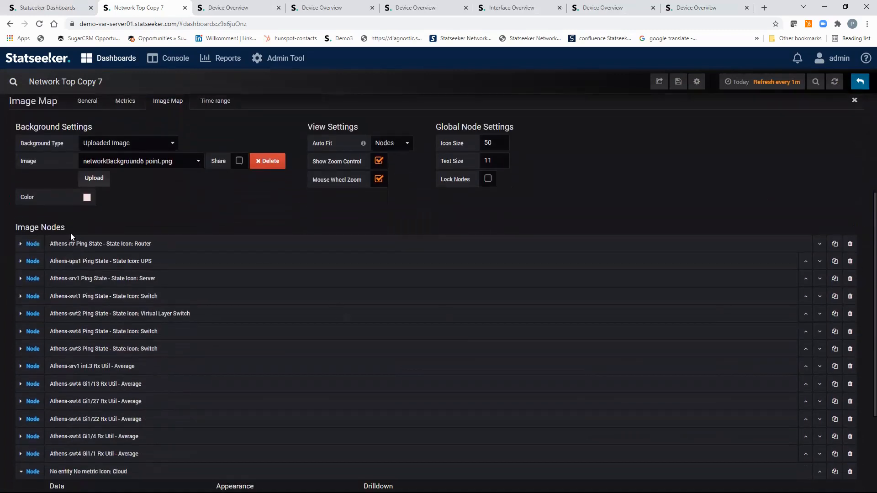
{"action": "left_click", "coordinate": [30, 244]}
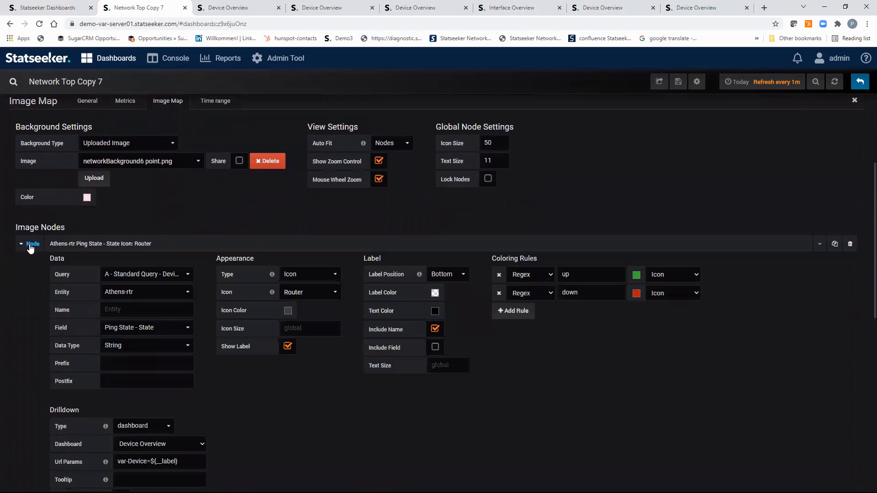
{"action": "left_click", "coordinate": [464, 275]}
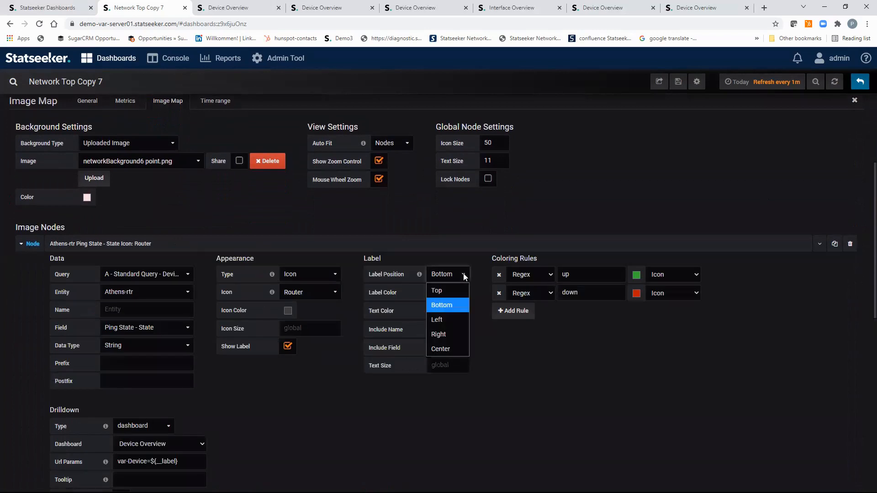
{"action": "left_click", "coordinate": [441, 334]}
{"action": "left_click", "coordinate": [860, 81]}
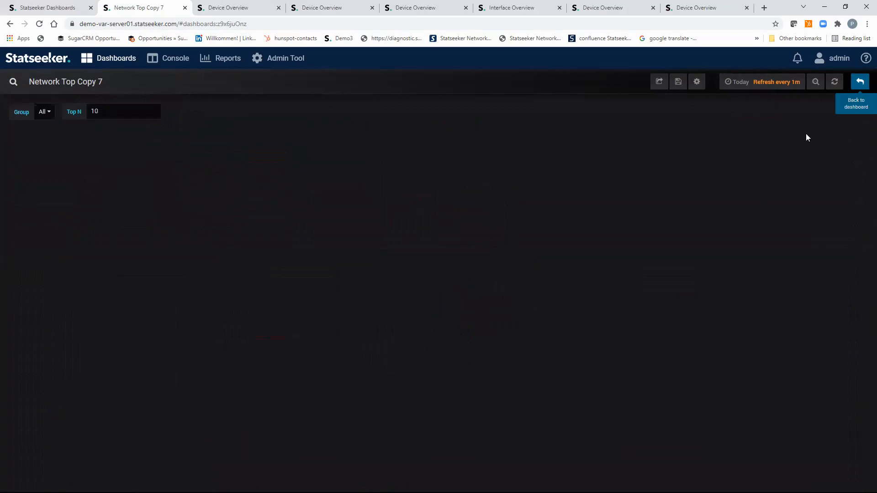
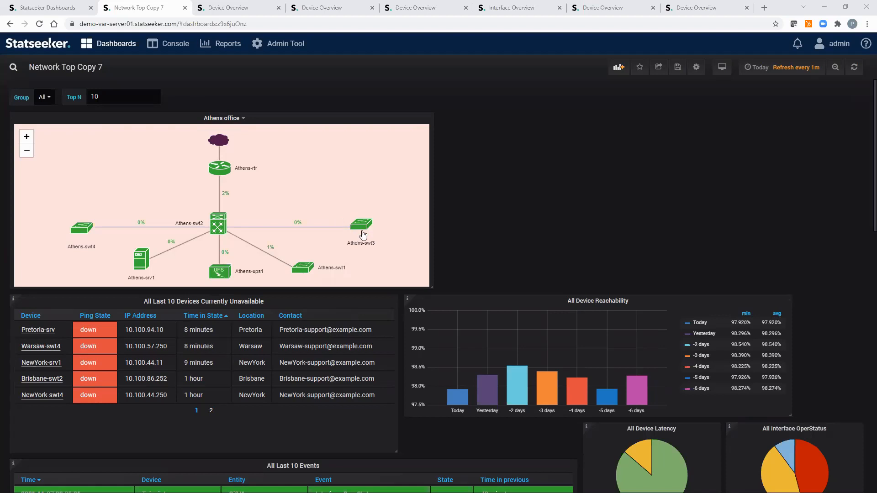
Open the Athens office panel for editing and review the fields and labels of its device and interface queries
{"action": "left_click", "coordinate": [244, 120]}
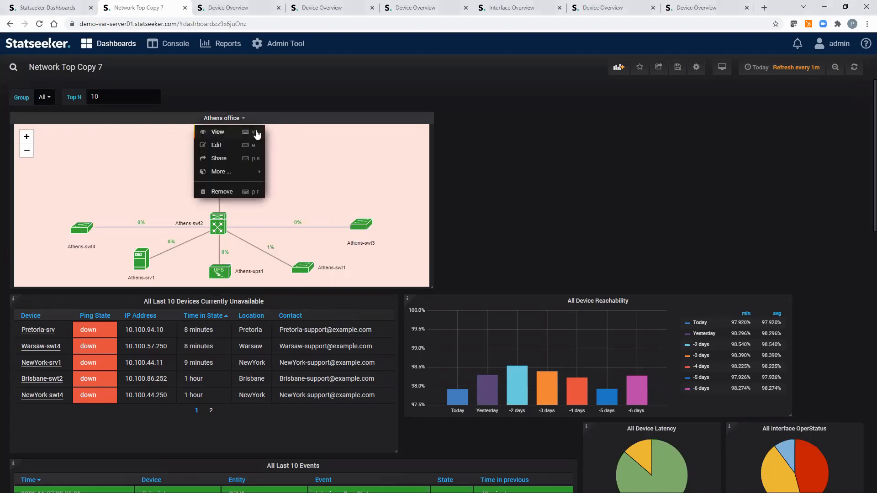
{"action": "left_click", "coordinate": [228, 144]}
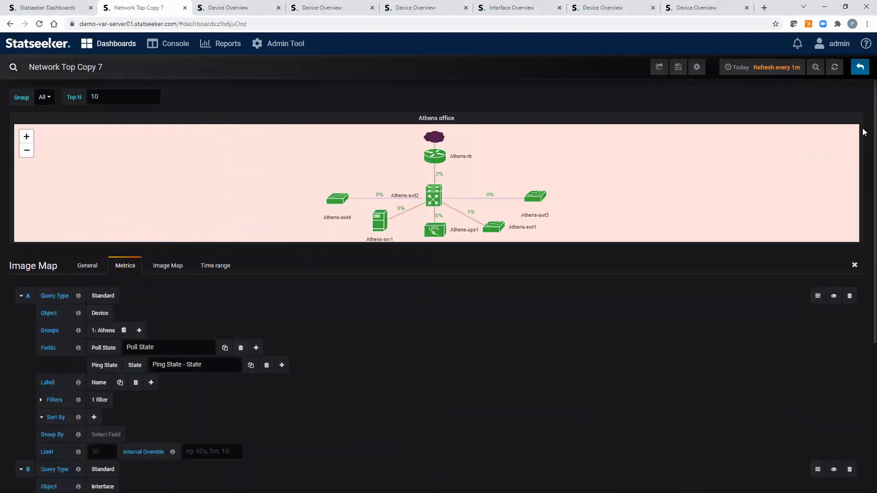
{"action": "scroll", "coordinate": [864, 132], "scroll_direction": "down", "scroll_amount": 3}
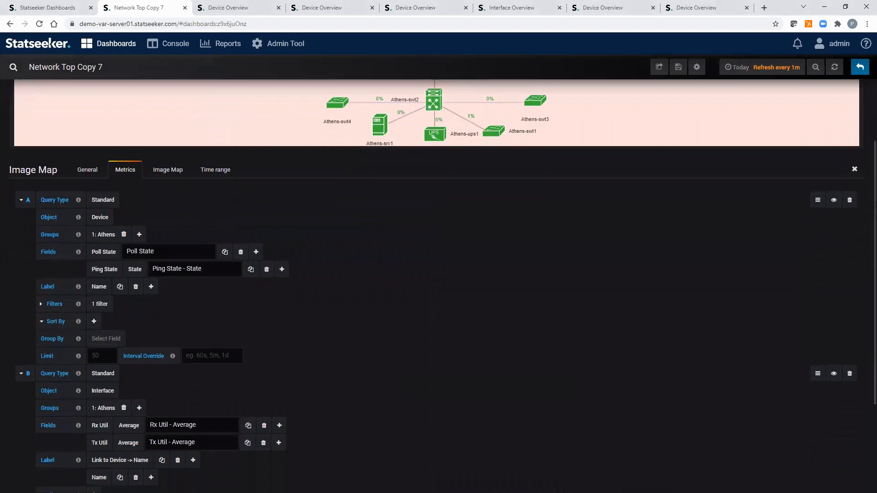
{"action": "scroll", "coordinate": [439, 283], "scroll_direction": "up", "scroll_amount": 1}
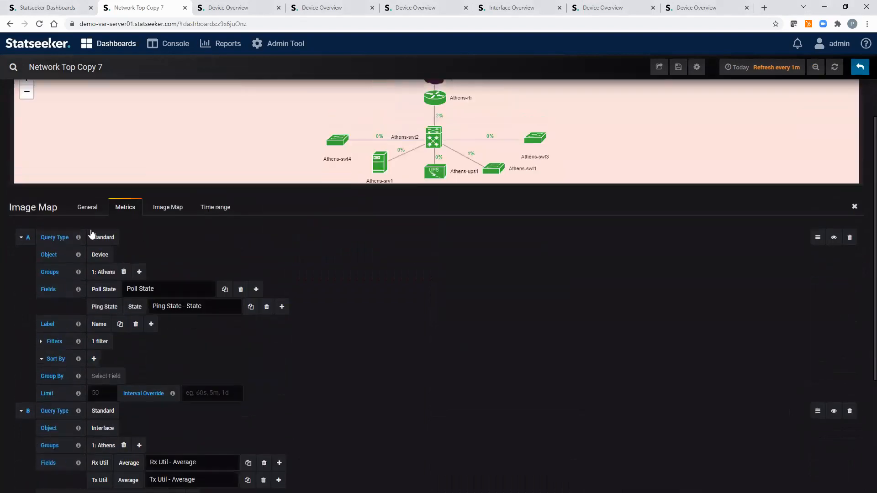
Delete the Athens-swt3 switch node from the image map and add a new empty node
{"action": "left_click", "coordinate": [171, 210]}
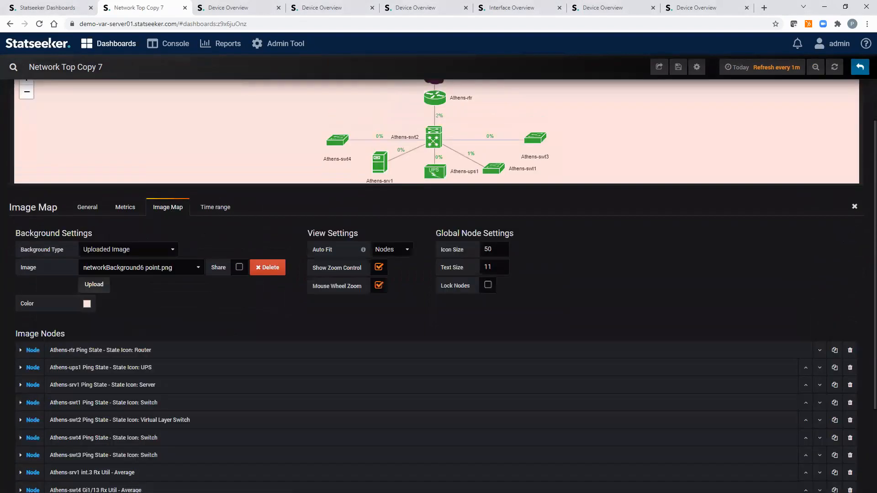
{"action": "scroll", "coordinate": [864, 192], "scroll_direction": "down", "scroll_amount": 3}
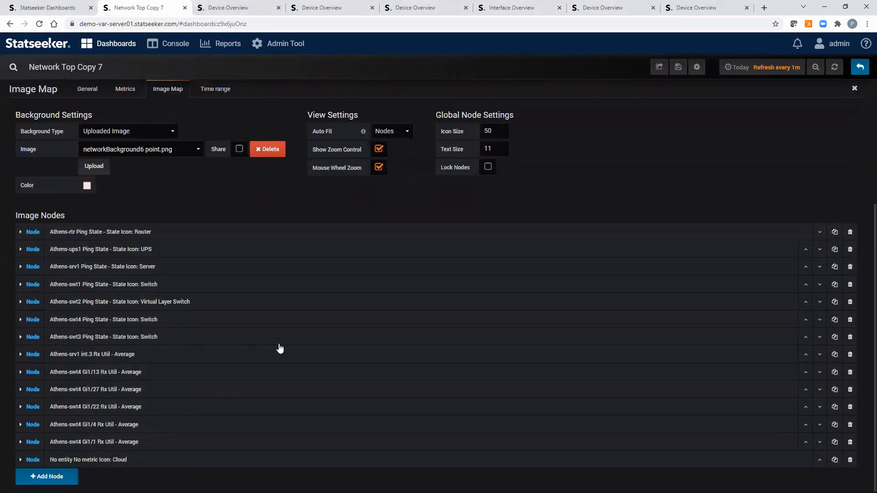
{"action": "left_click", "coordinate": [27, 339]}
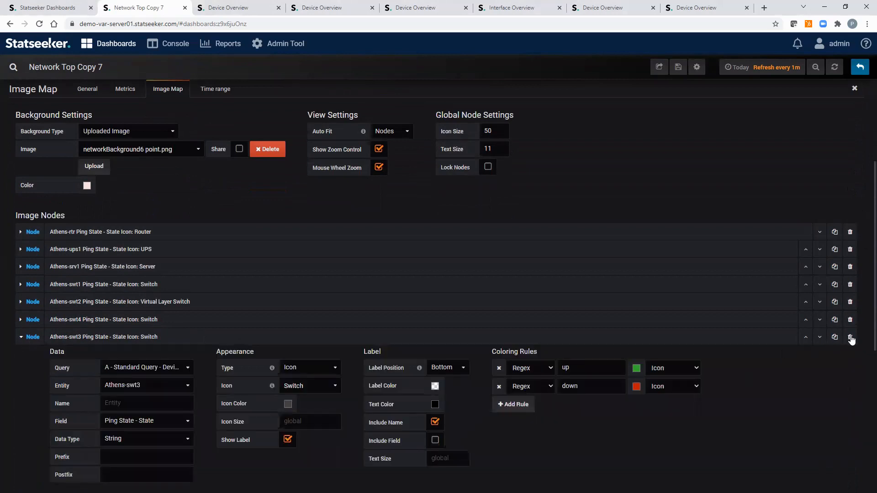
{"action": "left_click", "coordinate": [850, 337]}
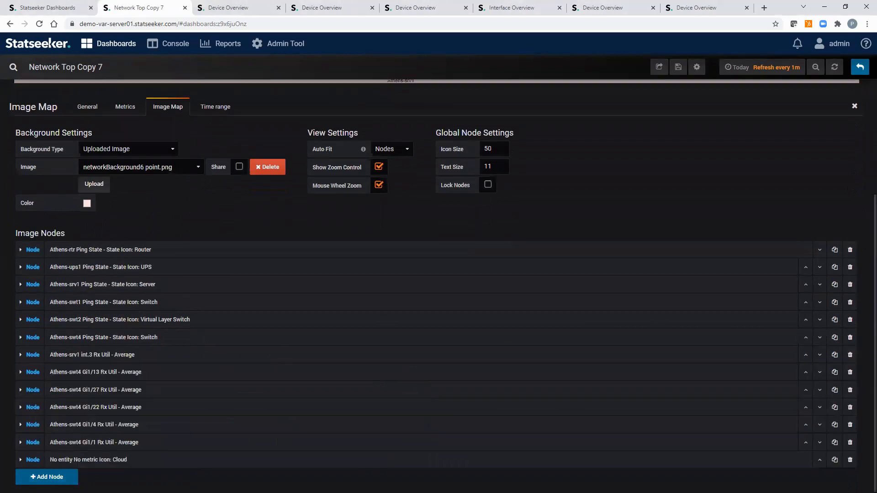
{"action": "left_click", "coordinate": [46, 477]}
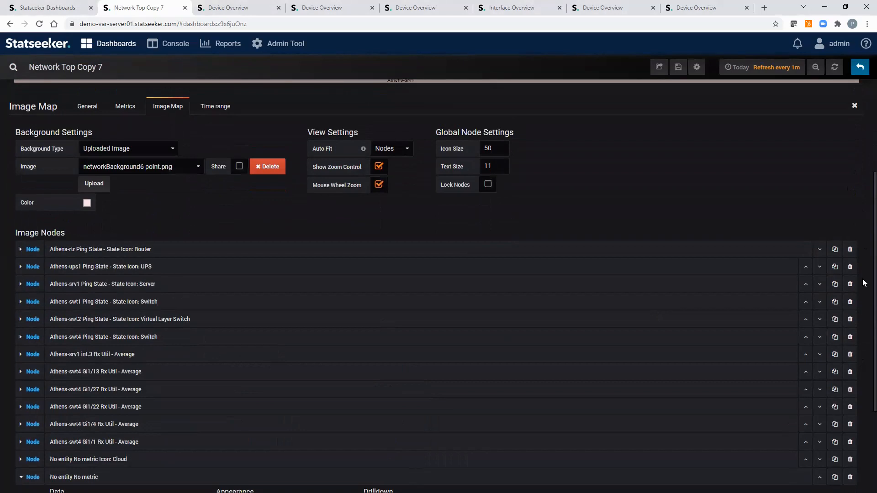
Collapse the two existing metric queries and add a third Standard query with Device as its object
{"action": "left_click", "coordinate": [125, 107]}
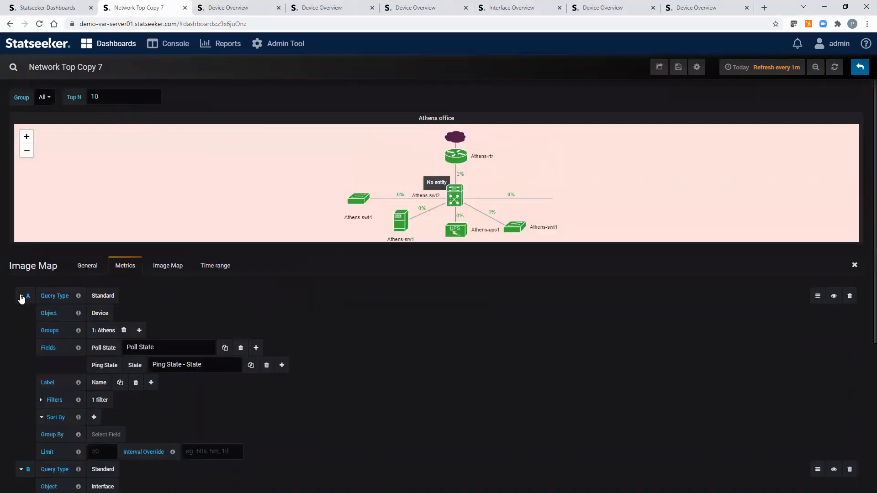
{"action": "left_click", "coordinate": [21, 296]}
{"action": "left_click", "coordinate": [21, 314]}
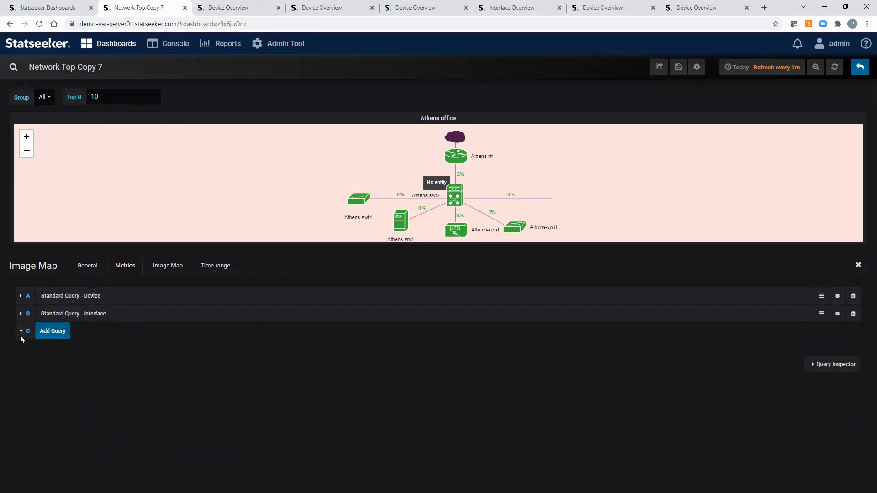
{"action": "left_click", "coordinate": [53, 332]}
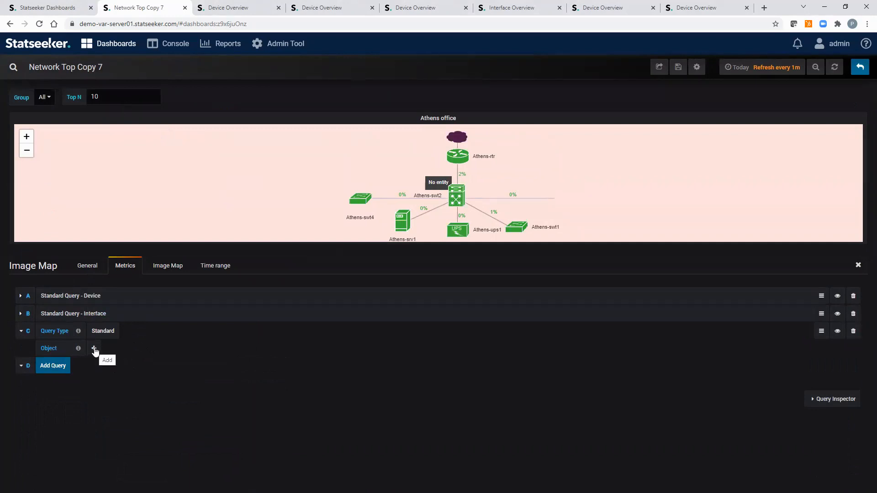
{"action": "left_click", "coordinate": [94, 349]}
{"action": "mouse_move", "coordinate": [115, 405]}
{"action": "mouse_move", "coordinate": [120, 387]}
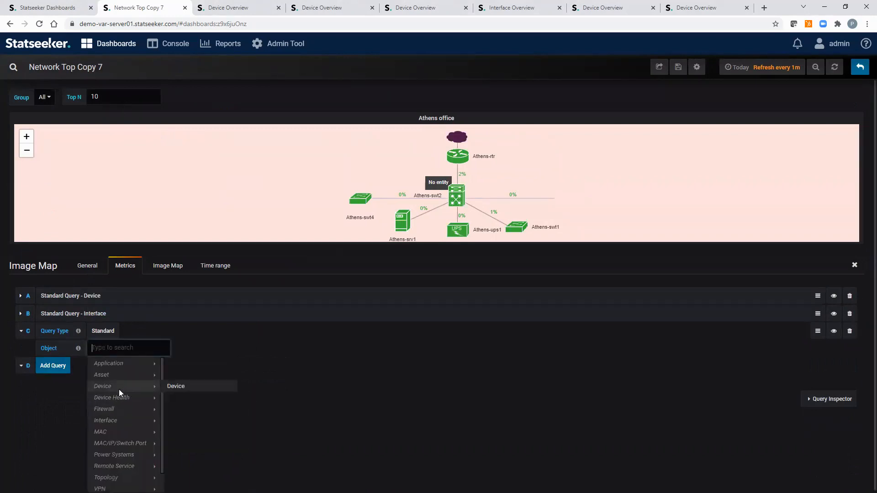
{"action": "left_click", "coordinate": [193, 387]}
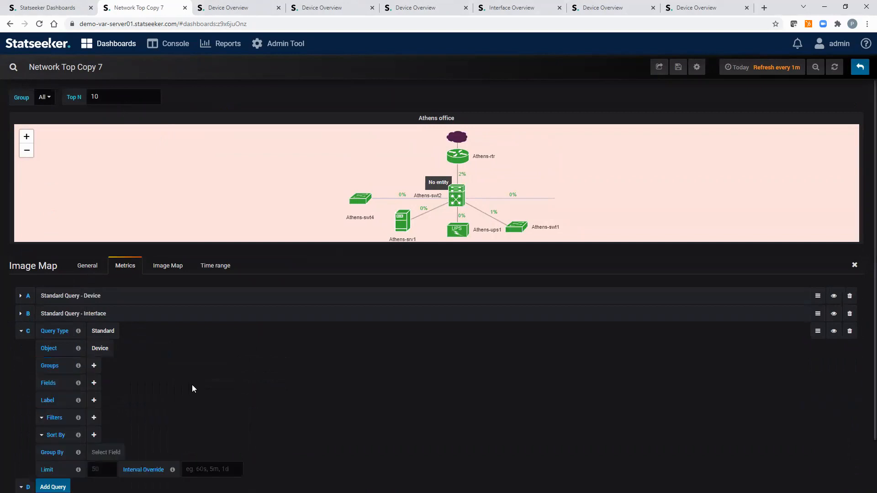
Assign the groups 1: Berlin and 1: Hamburg to query C
{"action": "left_click", "coordinate": [94, 365]}
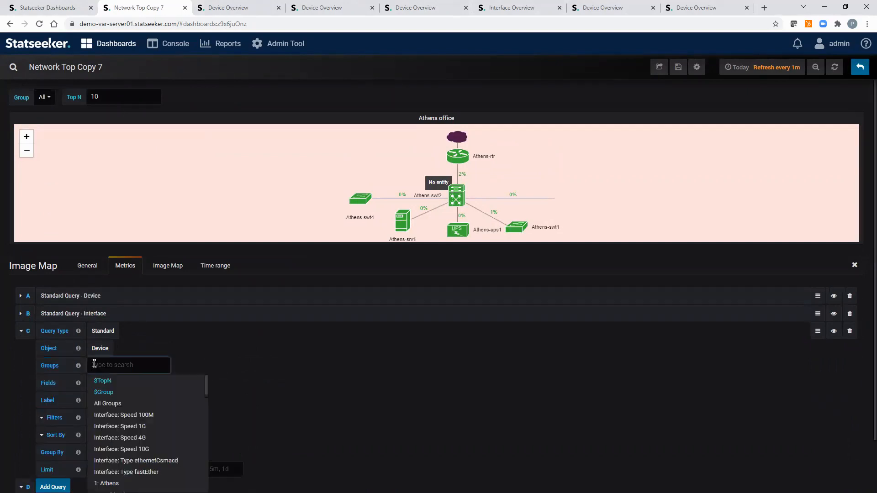
{"action": "left_click_drag", "start_coordinate": [204, 380], "coordinate": [204, 399]}
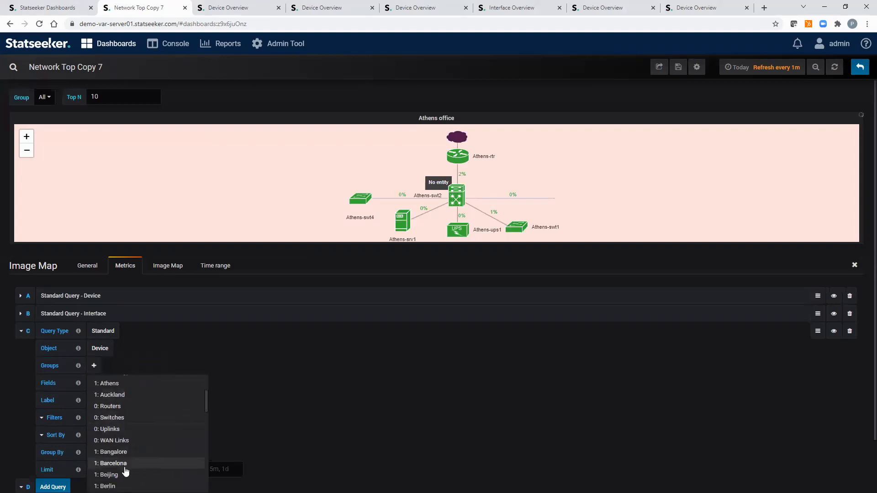
{"action": "left_click", "coordinate": [112, 486]}
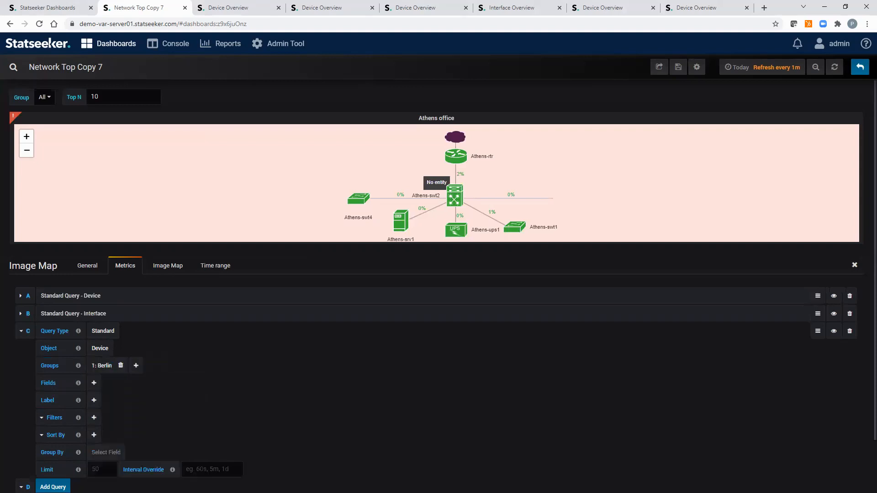
{"action": "left_click", "coordinate": [136, 366]}
{"action": "left_click_drag", "start_coordinate": [248, 382], "coordinate": [242, 420]}
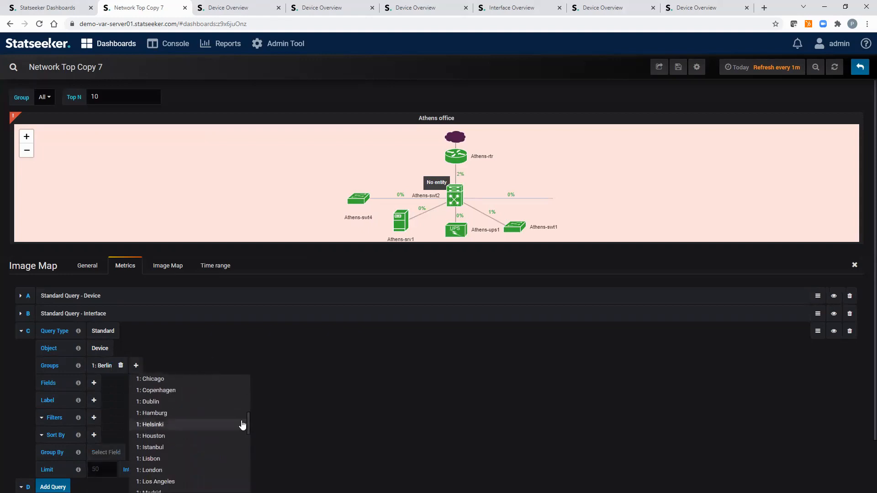
{"action": "left_click", "coordinate": [156, 413]}
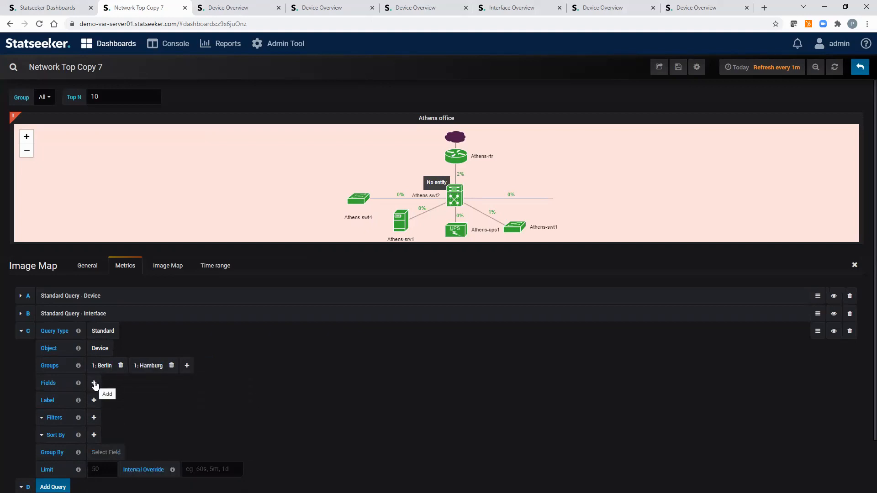
Add the Ping State event field to query C with the format Percent in states, state up
{"action": "left_click", "coordinate": [94, 384]}
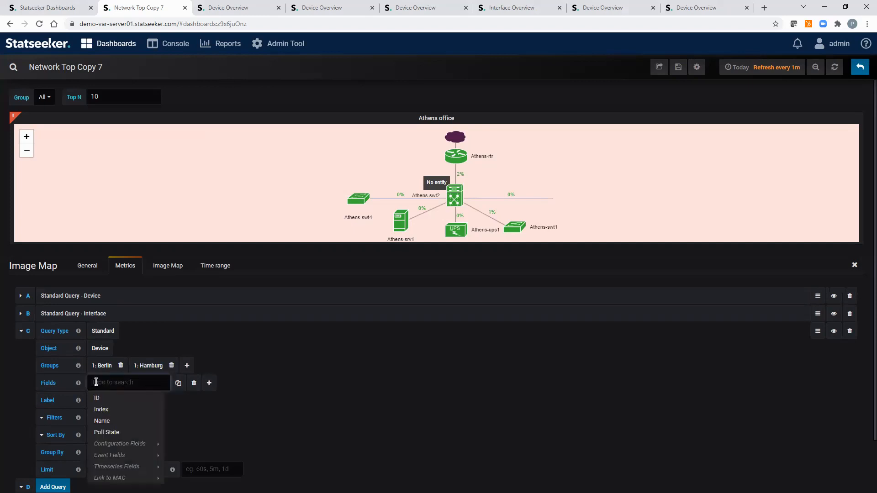
{"action": "mouse_move", "coordinate": [123, 455]}
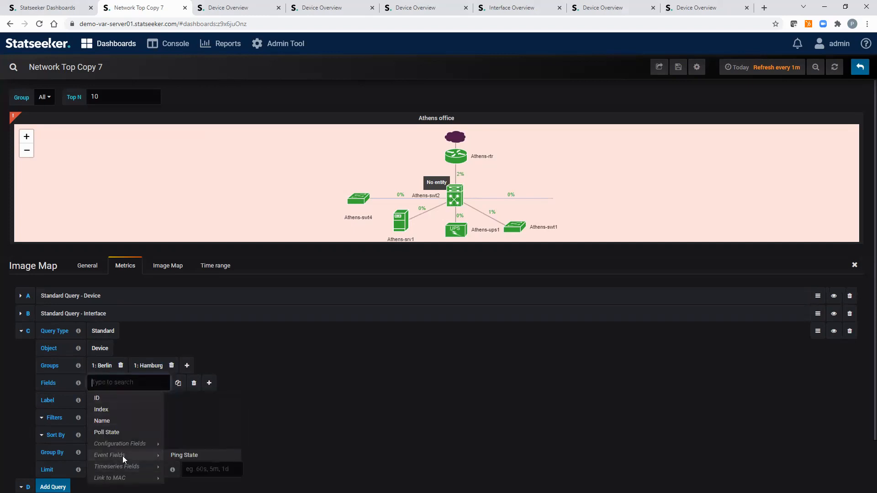
{"action": "left_click", "coordinate": [187, 454]}
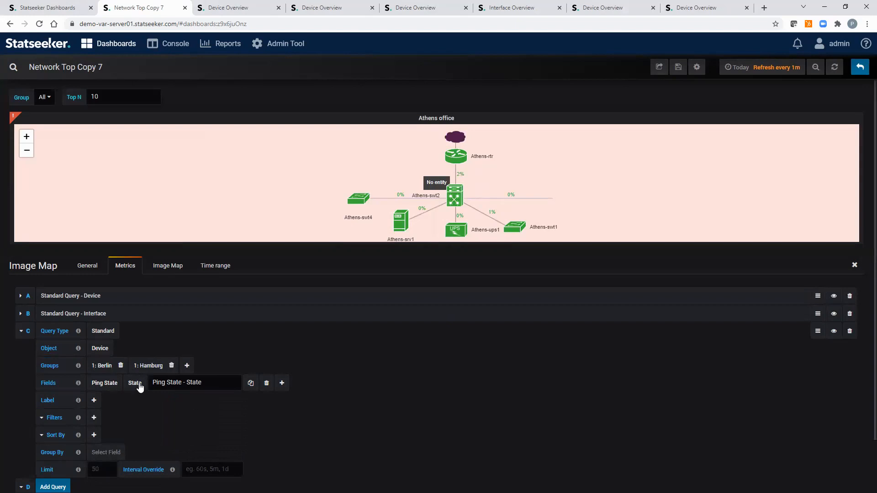
{"action": "left_click", "coordinate": [138, 385]}
{"action": "left_click", "coordinate": [144, 396]}
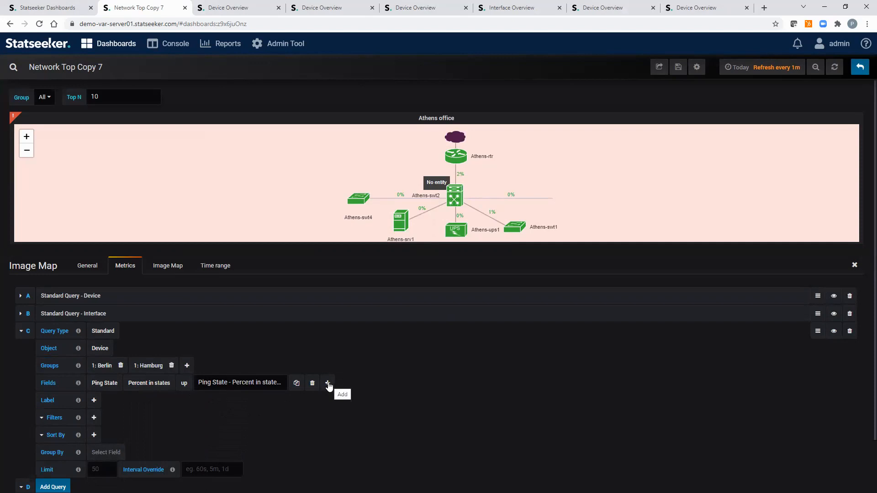
Add the Name and Poll State fields to query C
{"action": "left_click", "coordinate": [328, 384]}
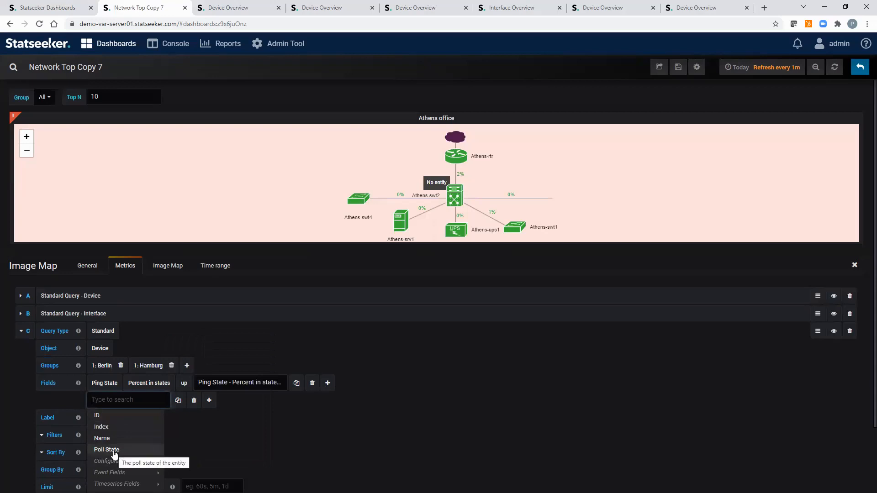
{"action": "left_click", "coordinate": [109, 439]}
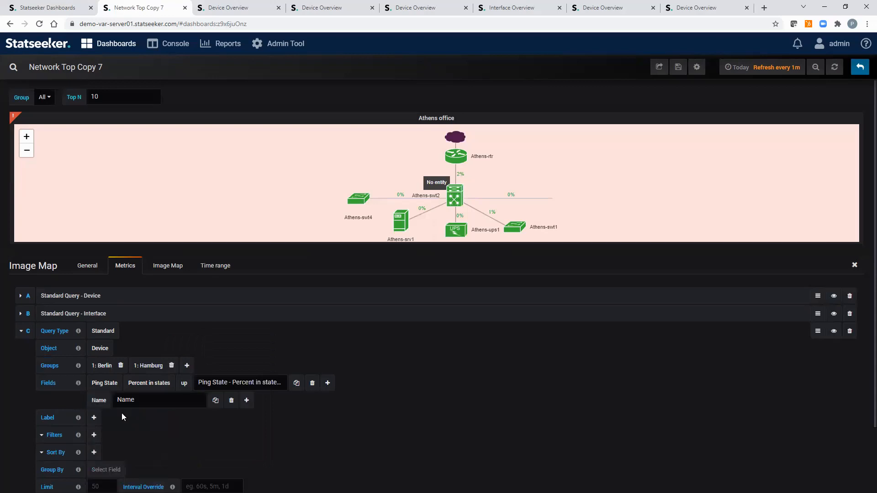
{"action": "left_click", "coordinate": [246, 400]}
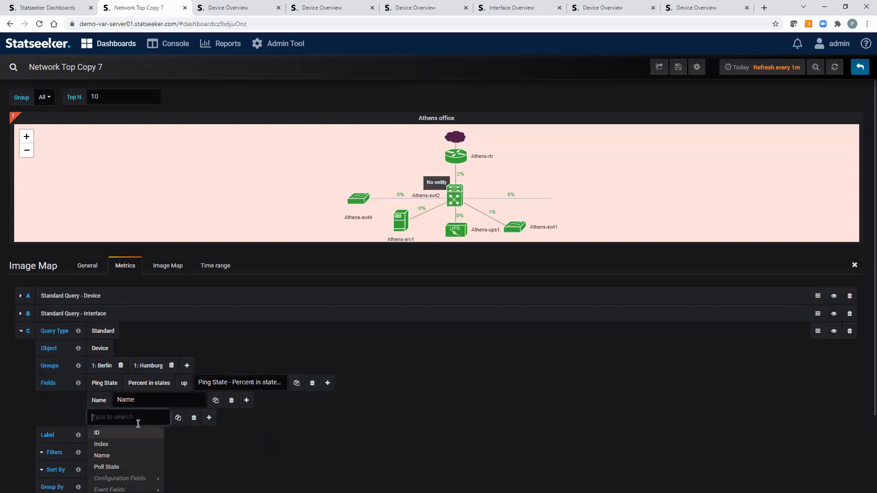
{"action": "left_click", "coordinate": [110, 466]}
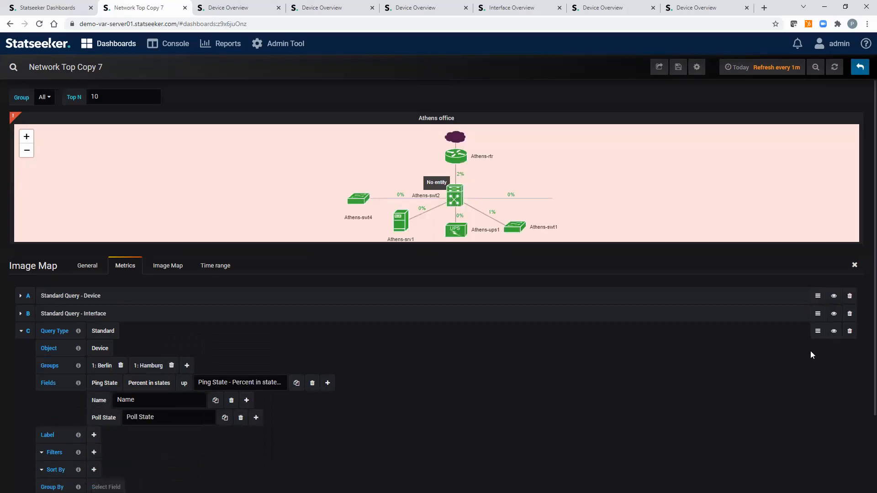
Give query C the custom label "German Offices"
{"action": "scroll", "coordinate": [864, 409], "scroll_direction": "down", "scroll_amount": 2}
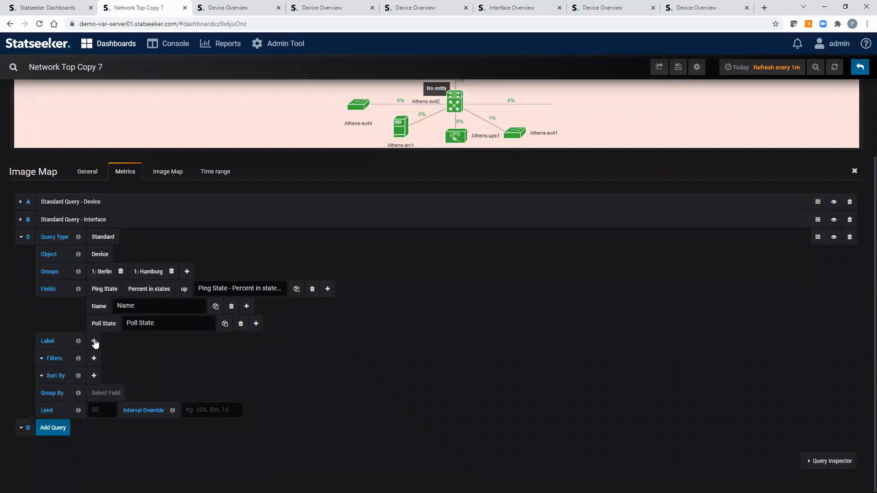
{"action": "left_click", "coordinate": [94, 341]}
{"action": "left_click", "coordinate": [102, 341]}
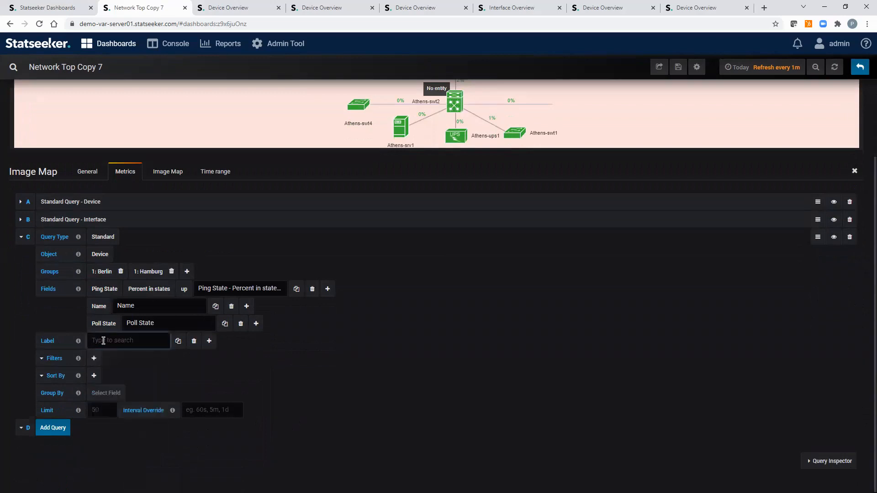
{"action": "type", "text": "German Offices"}
{"action": "key", "text": "Return"}
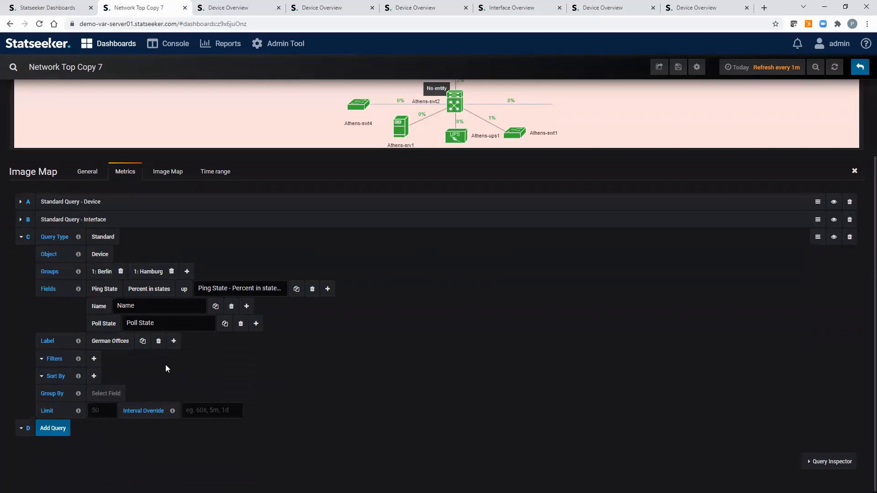
Filter query C to Poll State equals on, group it by Poll State, and collapse the query
{"action": "left_click", "coordinate": [92, 360]}
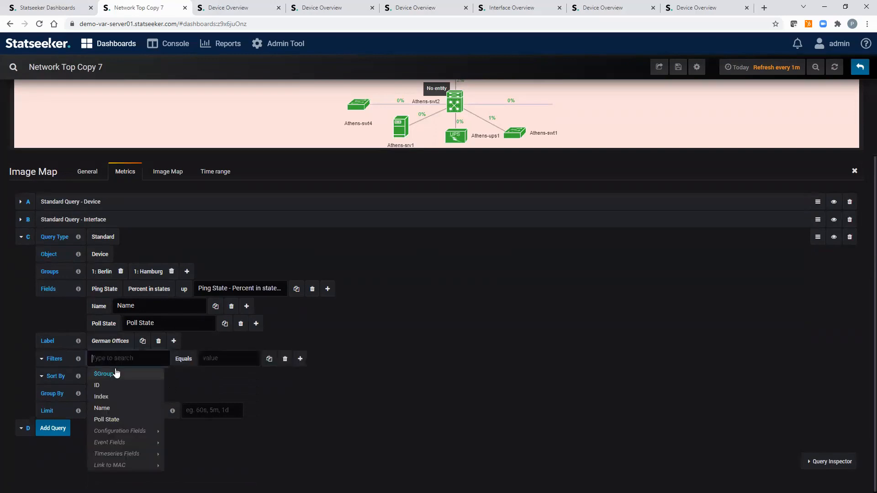
{"action": "left_click", "coordinate": [107, 420]}
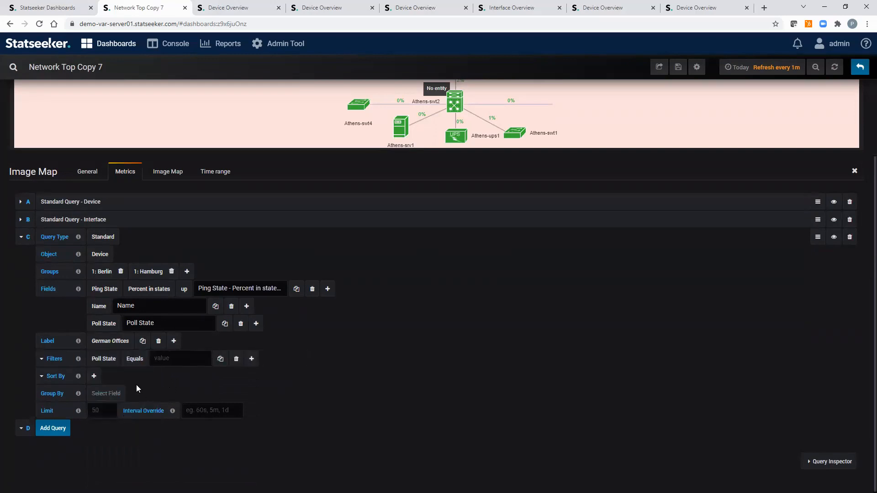
{"action": "left_click", "coordinate": [154, 359]}
{"action": "type", "text": "on"}
{"action": "key", "text": "Tab"}
{"action": "left_click", "coordinate": [113, 395]}
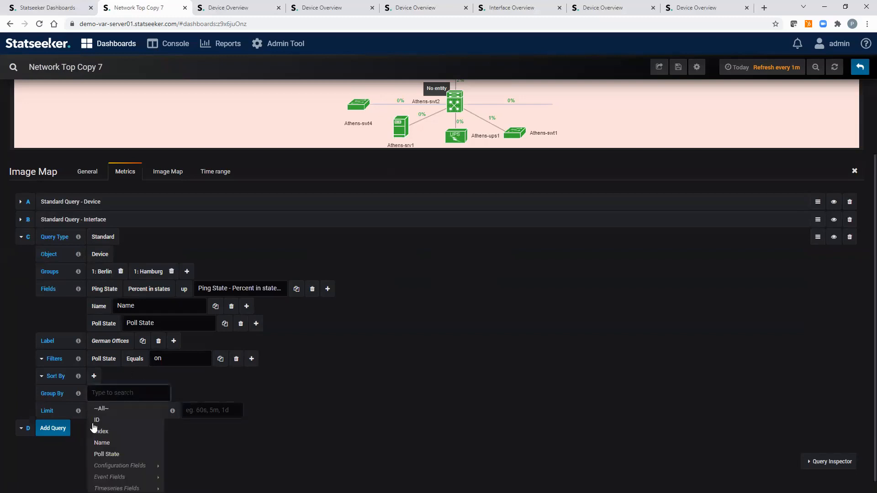
{"action": "left_click", "coordinate": [109, 454]}
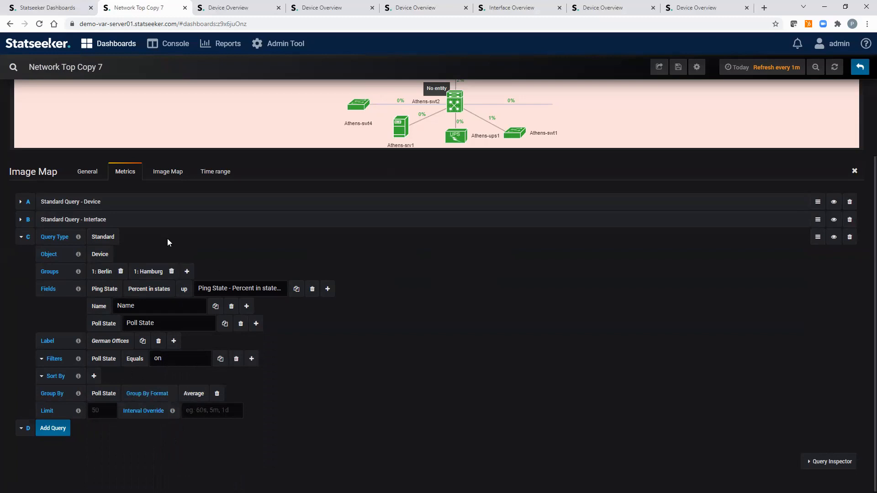
{"action": "left_click", "coordinate": [21, 237]}
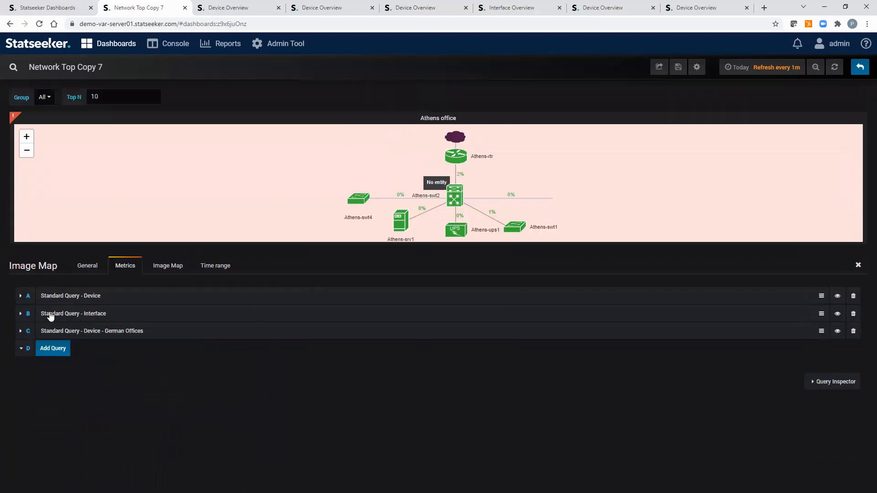
Link the last image node, which has no entity or metric, to query C and the entity German Offices
{"action": "left_click", "coordinate": [169, 266]}
{"action": "scroll", "coordinate": [864, 342], "scroll_direction": "down", "scroll_amount": 1}
{"action": "scroll", "coordinate": [864, 342], "scroll_direction": "down", "scroll_amount": 3}
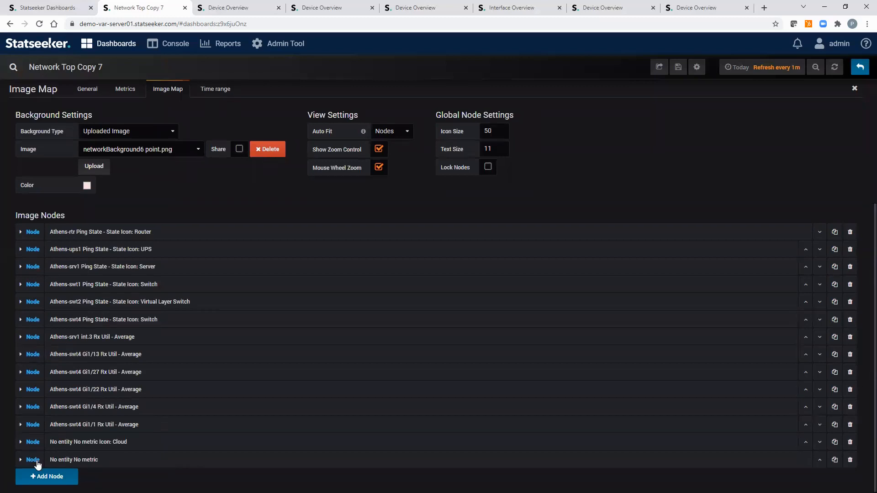
{"action": "left_click", "coordinate": [33, 460]}
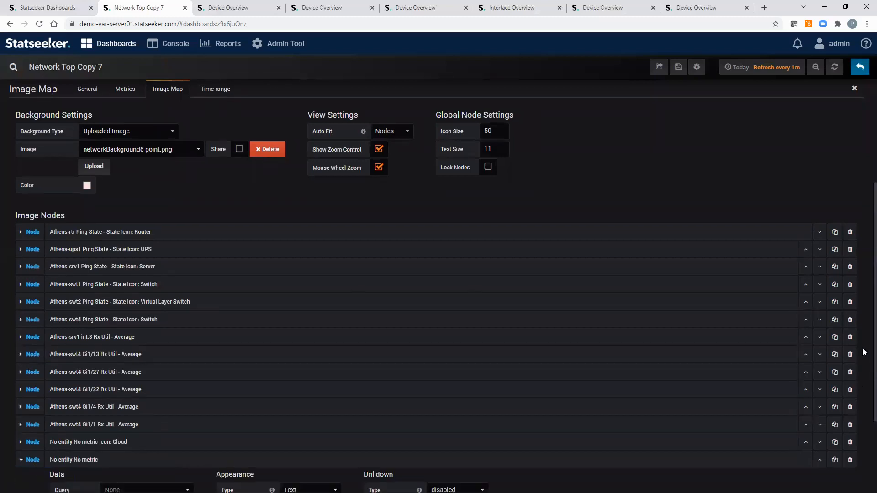
{"action": "scroll", "coordinate": [864, 346], "scroll_direction": "down", "scroll_amount": 3}
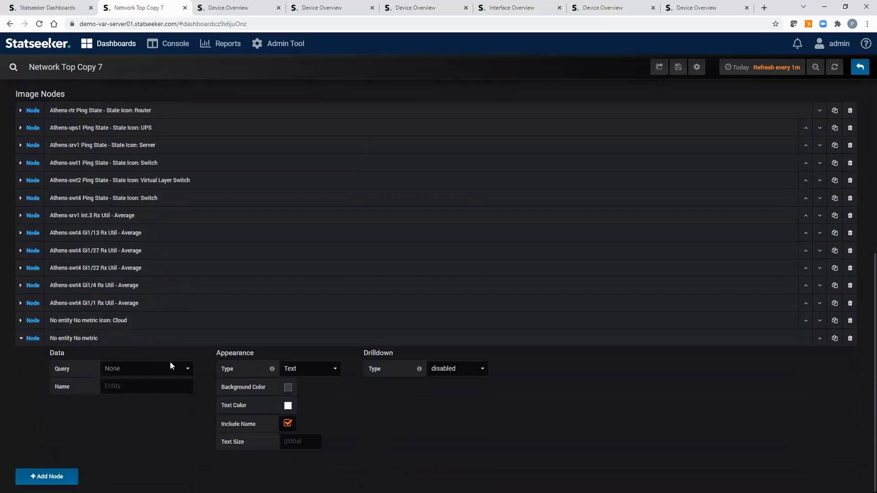
{"action": "left_click", "coordinate": [188, 370]}
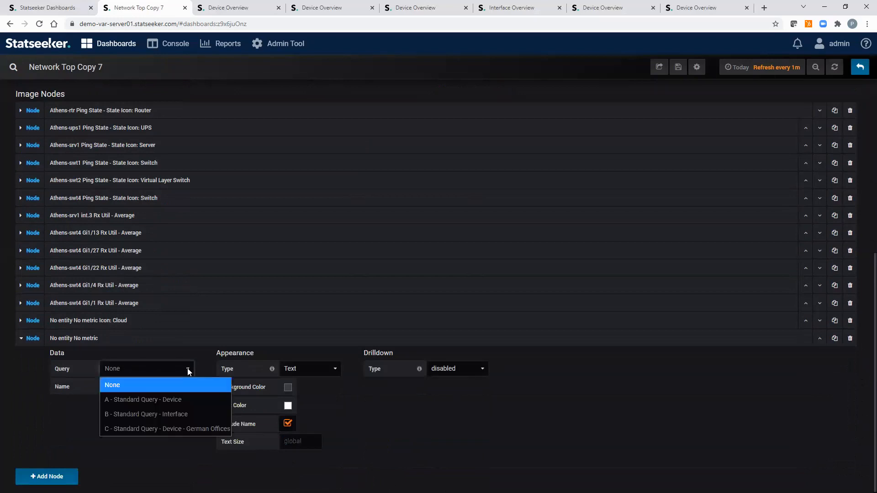
{"action": "left_click", "coordinate": [153, 431]}
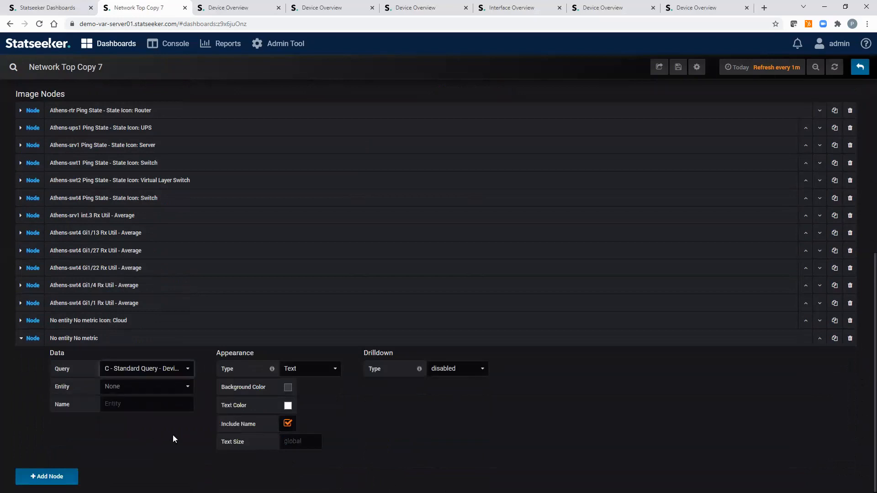
{"action": "left_click", "coordinate": [189, 389]}
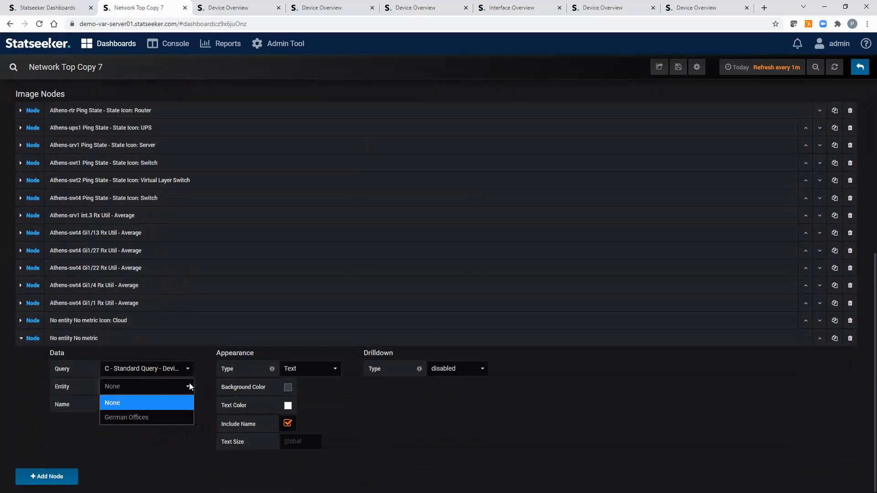
{"action": "left_click", "coordinate": [147, 415]}
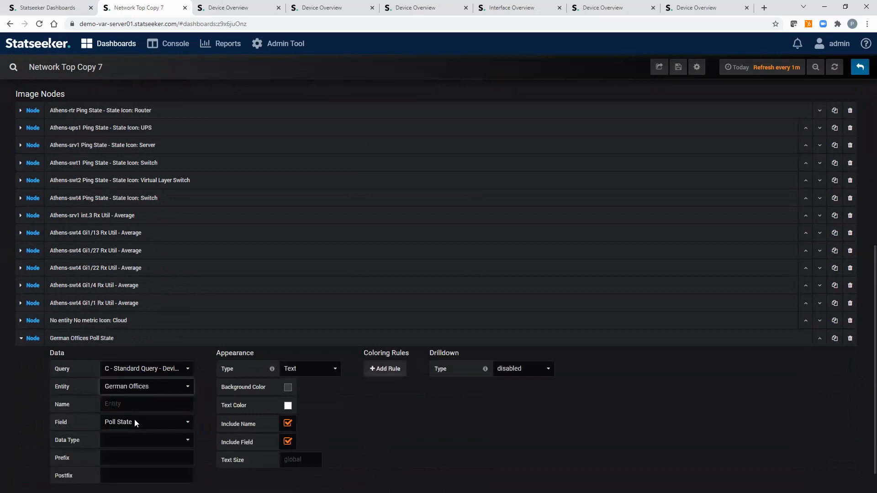
Name the German Offices node "Germany" and set its field to Ping State - Percent in states - up
{"action": "left_click", "coordinate": [124, 404]}
{"action": "type", "text": "Germany"}
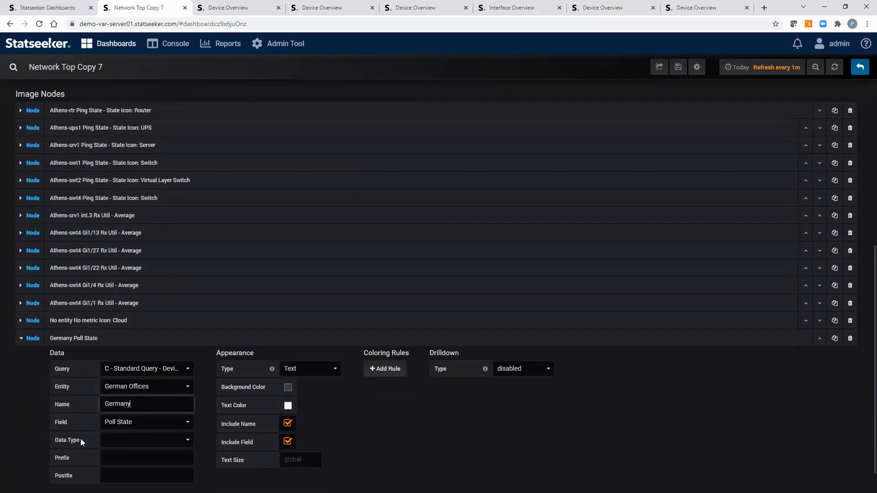
{"action": "left_click", "coordinate": [187, 425]}
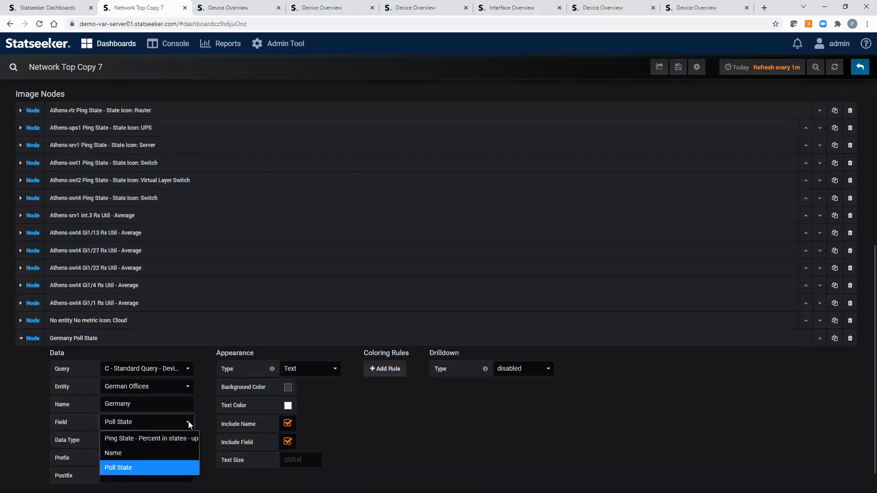
{"action": "left_click", "coordinate": [163, 439]}
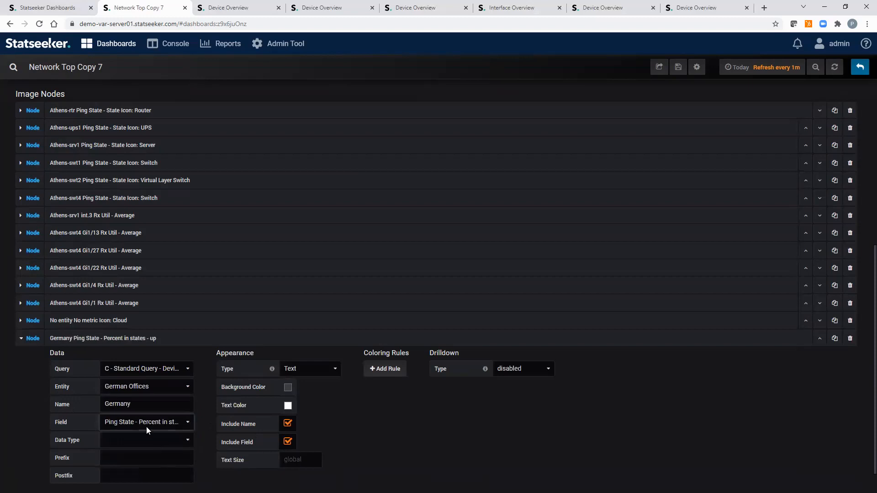
Format the Germany node's value as a Number in percent (0-100) and clear its decimals setting
{"action": "left_click", "coordinate": [187, 442]}
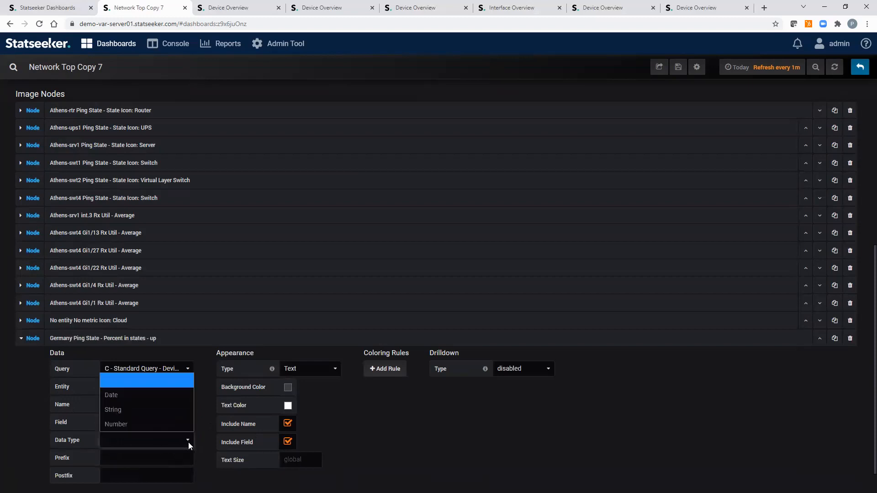
{"action": "left_click", "coordinate": [143, 426]}
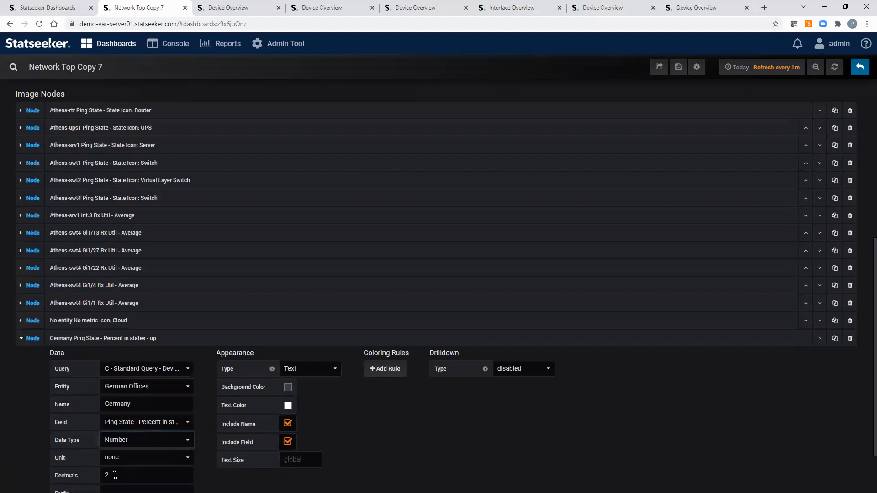
{"action": "left_click", "coordinate": [111, 475]}
{"action": "left_click", "coordinate": [188, 459]}
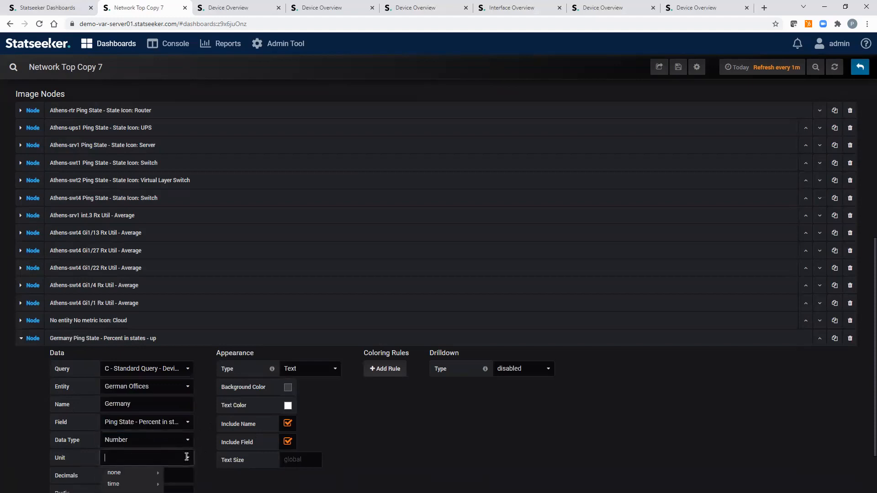
{"action": "mouse_move", "coordinate": [149, 472]}
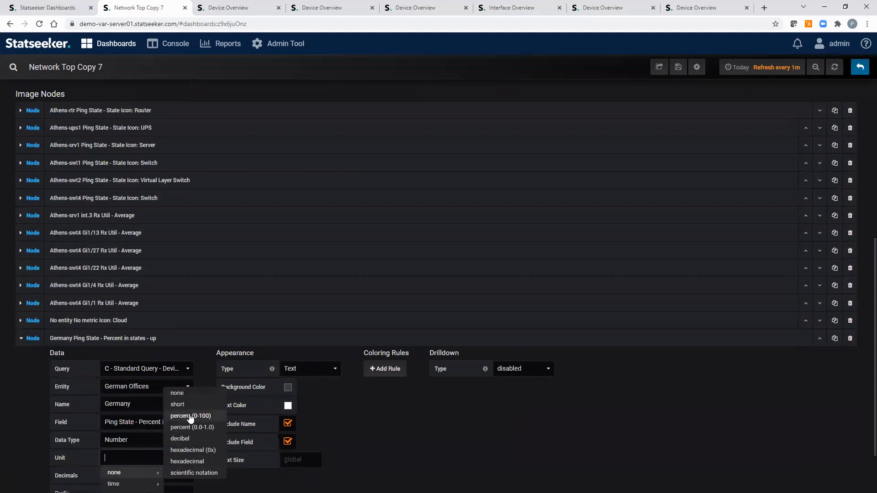
{"action": "left_click", "coordinate": [190, 415]}
{"action": "left_click", "coordinate": [120, 473]}
{"action": "type", "text": "2"}
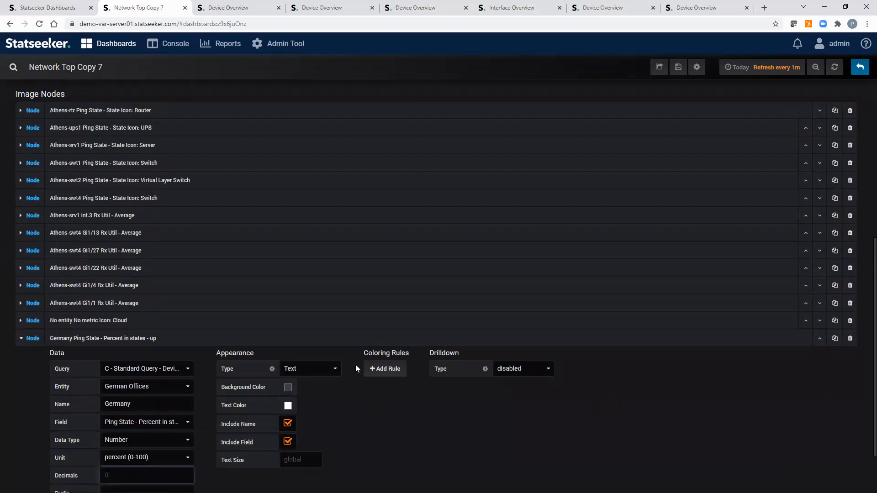
Display the Germany node as an icon using the Building symbol from the Misc category
{"action": "left_click", "coordinate": [334, 370]}
{"action": "left_click", "coordinate": [311, 399]}
{"action": "left_click", "coordinate": [348, 387]}
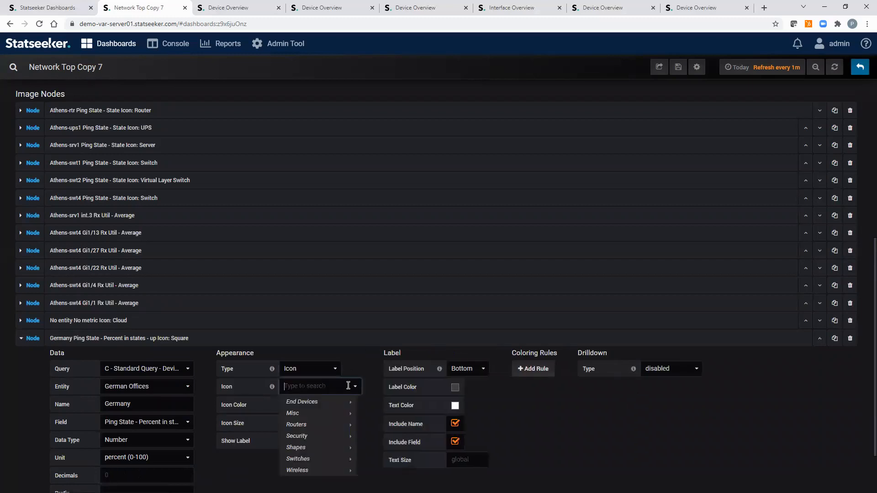
{"action": "mouse_move", "coordinate": [309, 415]}
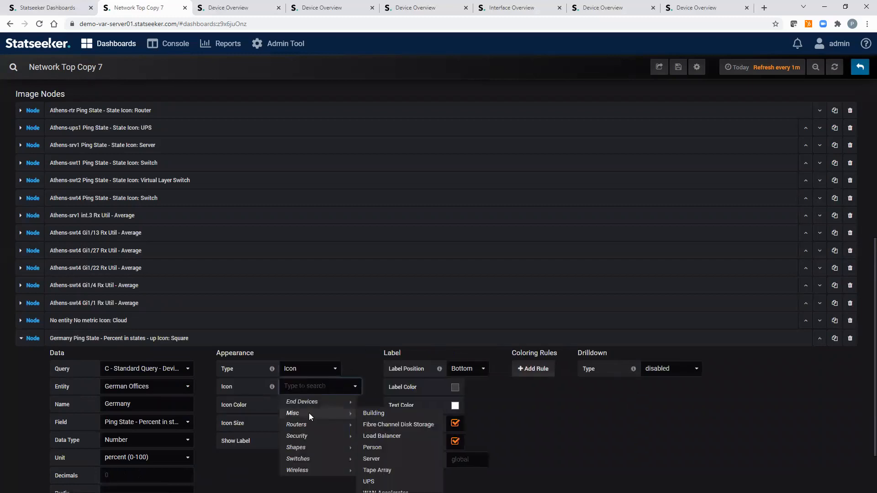
{"action": "left_click", "coordinate": [371, 413]}
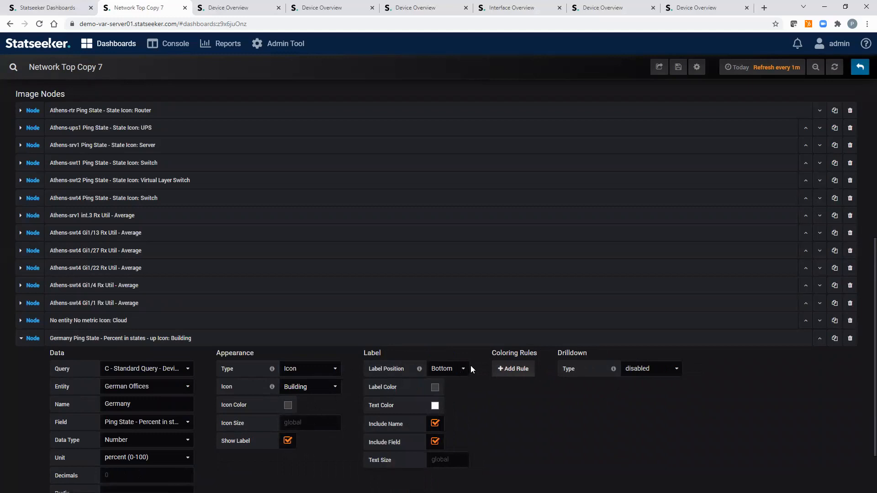
Add a range coloring rule to the Germany node that turns the icon red for values up to 99
{"action": "left_click", "coordinate": [517, 370]}
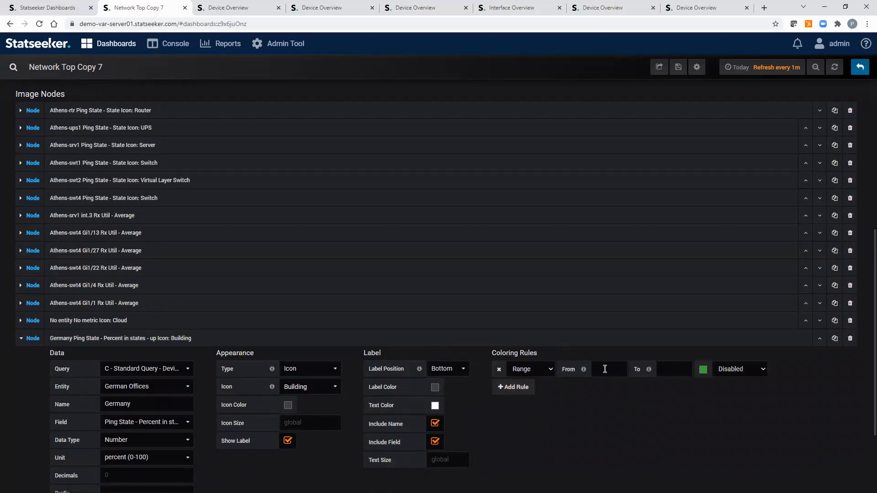
{"action": "left_click", "coordinate": [605, 369]}
{"action": "left_click", "coordinate": [678, 368]}
{"action": "left_click", "coordinate": [703, 369]}
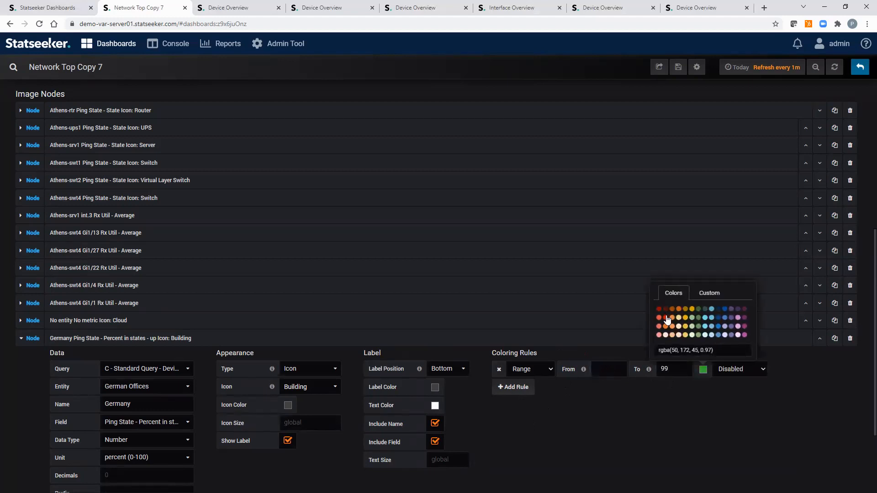
{"action": "left_click", "coordinate": [665, 318]}
{"action": "left_click", "coordinate": [762, 373]}
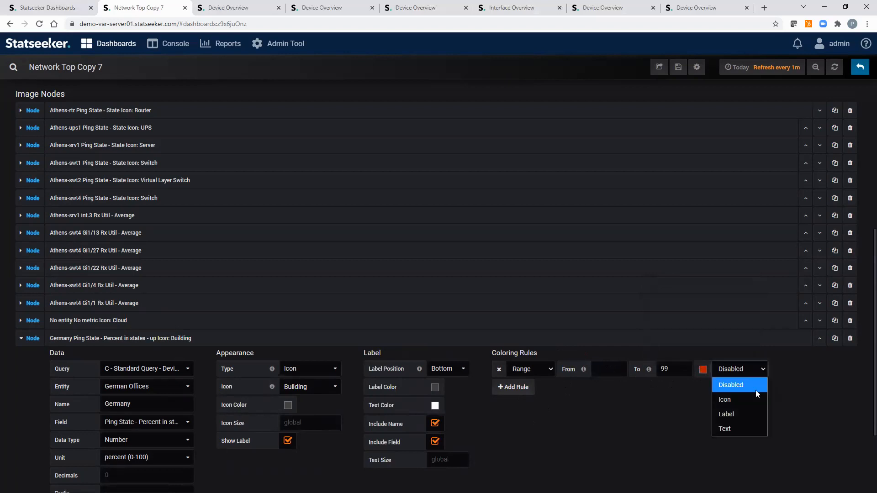
{"action": "left_click", "coordinate": [729, 399]}
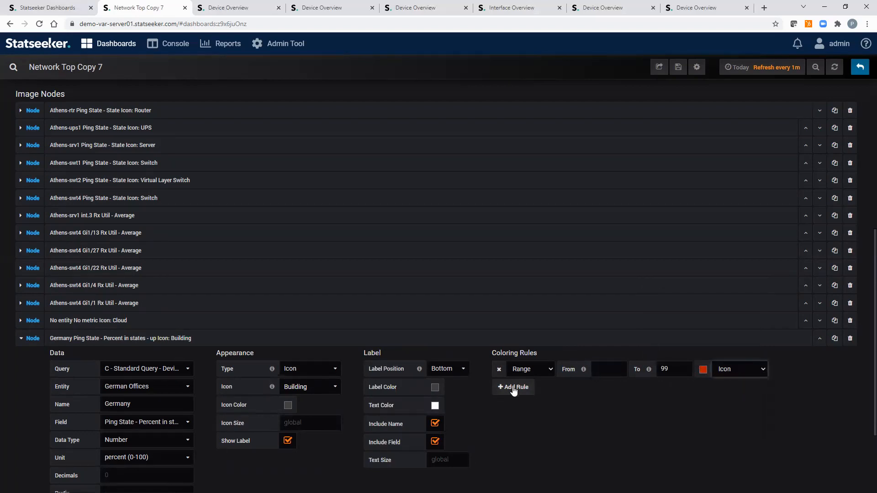
Add a second range coloring rule that turns the Germany icon green for values from 99 upward
{"action": "left_click", "coordinate": [510, 388]}
{"action": "left_click", "coordinate": [602, 388]}
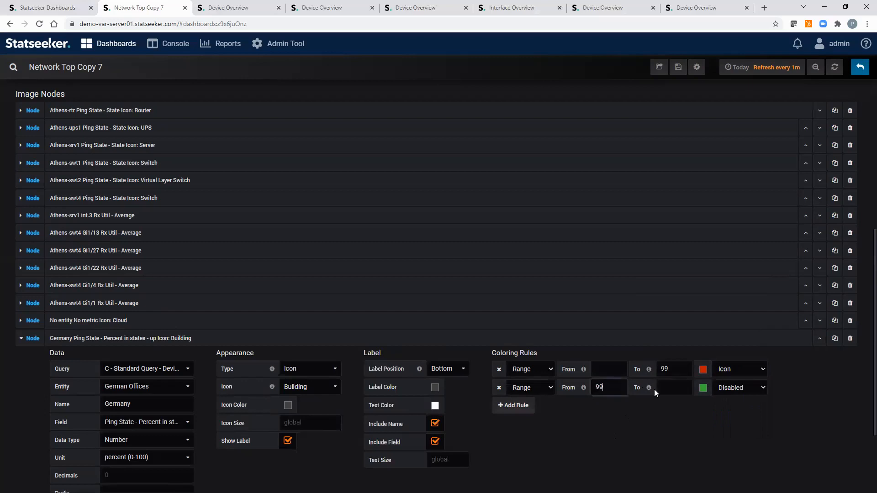
{"action": "left_click", "coordinate": [703, 390]}
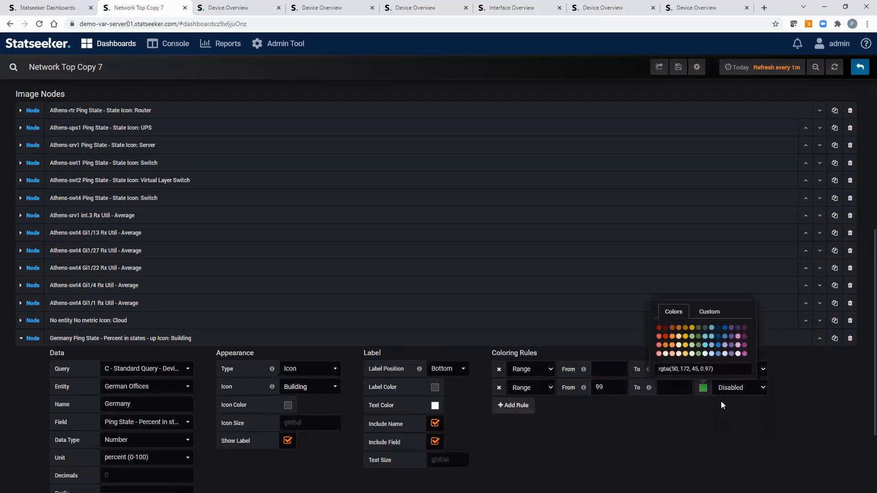
{"action": "left_click", "coordinate": [724, 412]}
{"action": "left_click", "coordinate": [731, 388]}
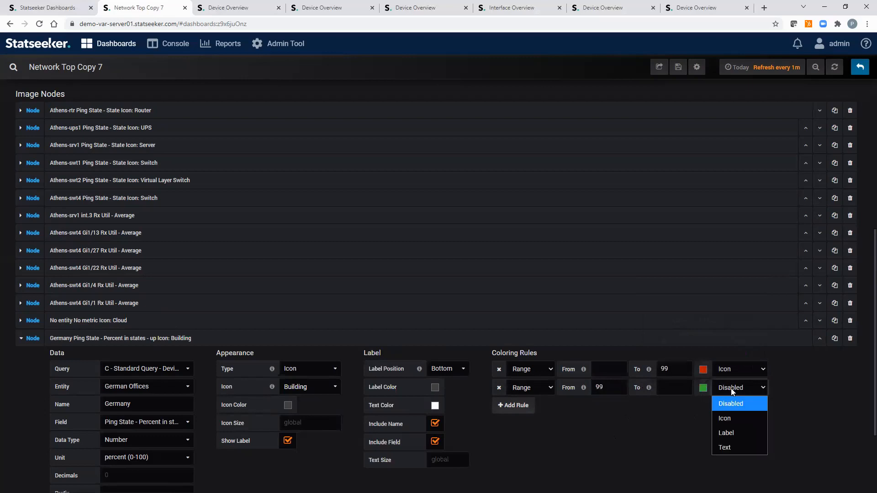
{"action": "left_click", "coordinate": [725, 419]}
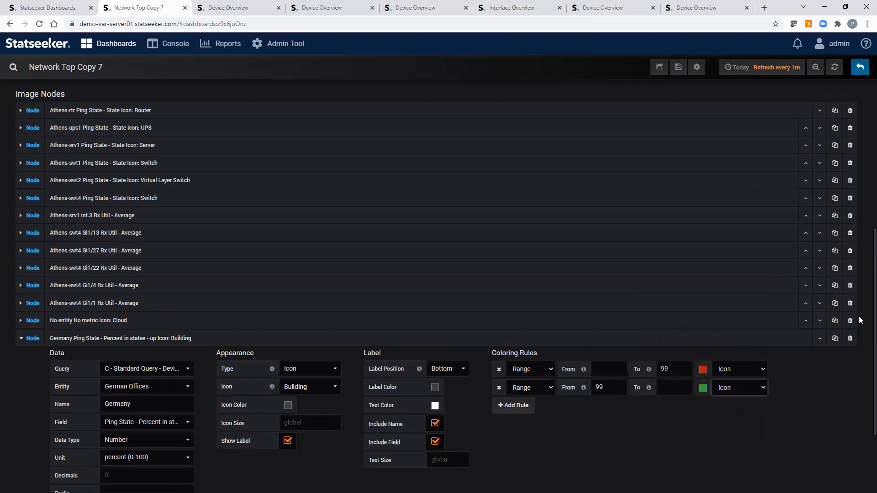
Save the dashboard with the configured Germany node
{"action": "scroll", "coordinate": [864, 317], "scroll_direction": "down", "scroll_amount": 2}
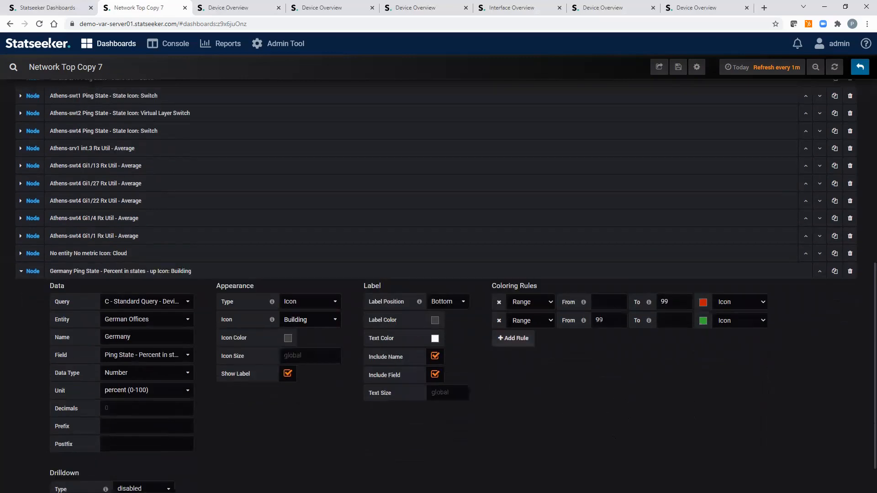
{"action": "scroll", "coordinate": [439, 283], "scroll_direction": "up", "scroll_amount": 8}
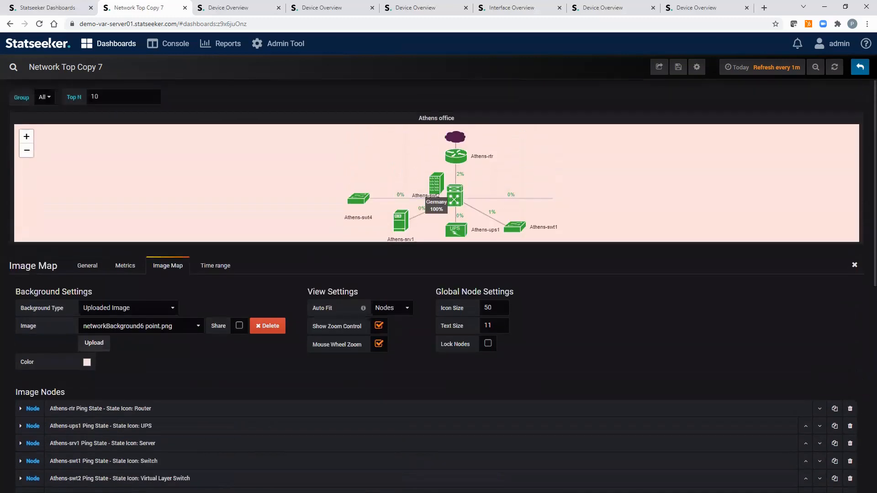
{"action": "left_click", "coordinate": [677, 68]}
{"action": "left_click", "coordinate": [419, 182]}
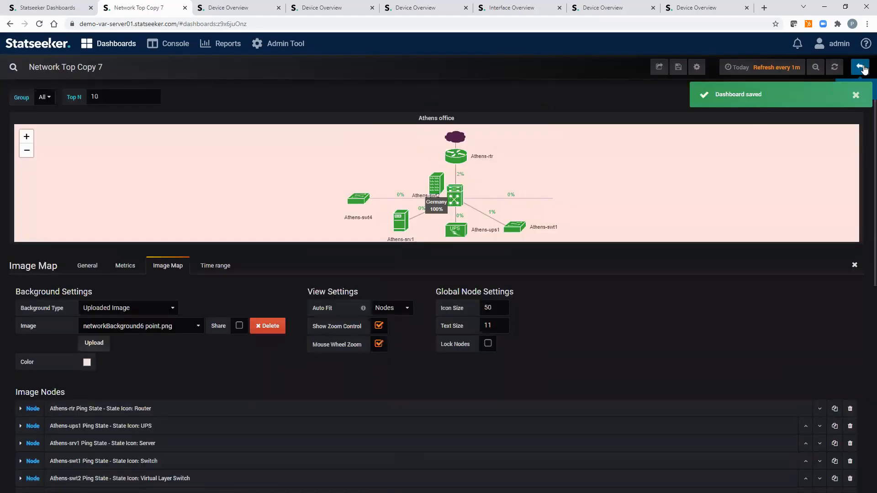
Return to the dashboard view and position the Germany node at the free end of the link running right from Athens-swt2
{"action": "left_click_drag", "start_coordinate": [441, 182], "coordinate": [547, 185]}
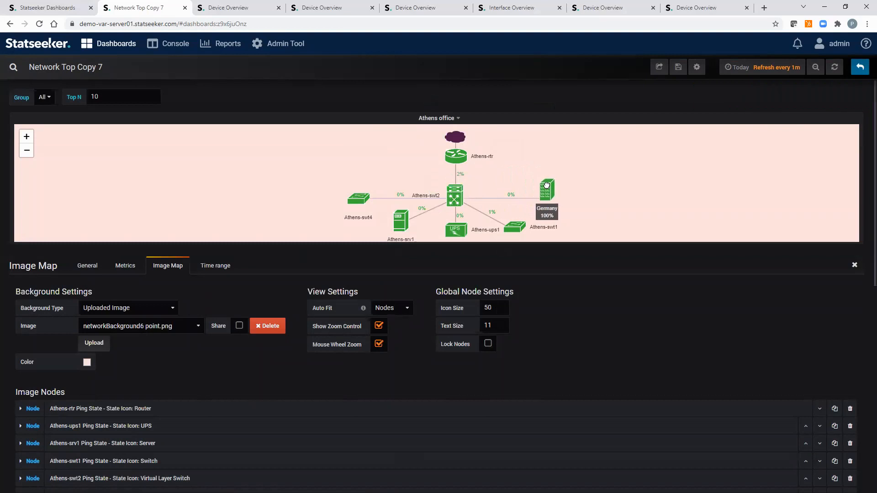
{"action": "left_click", "coordinate": [861, 68]}
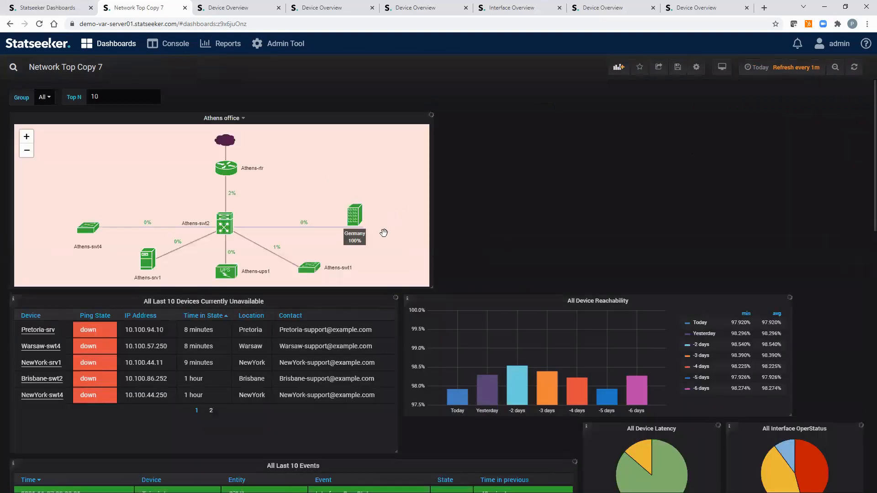
{"action": "left_click_drag", "start_coordinate": [356, 217], "coordinate": [365, 228]}
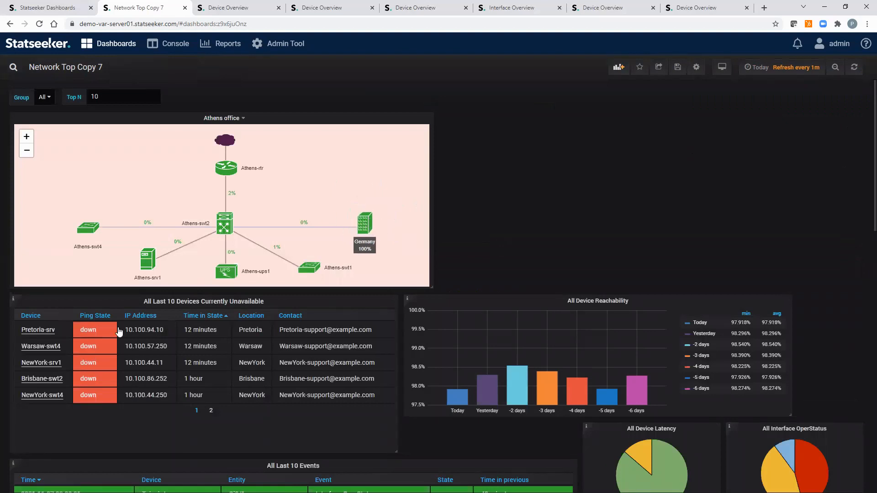